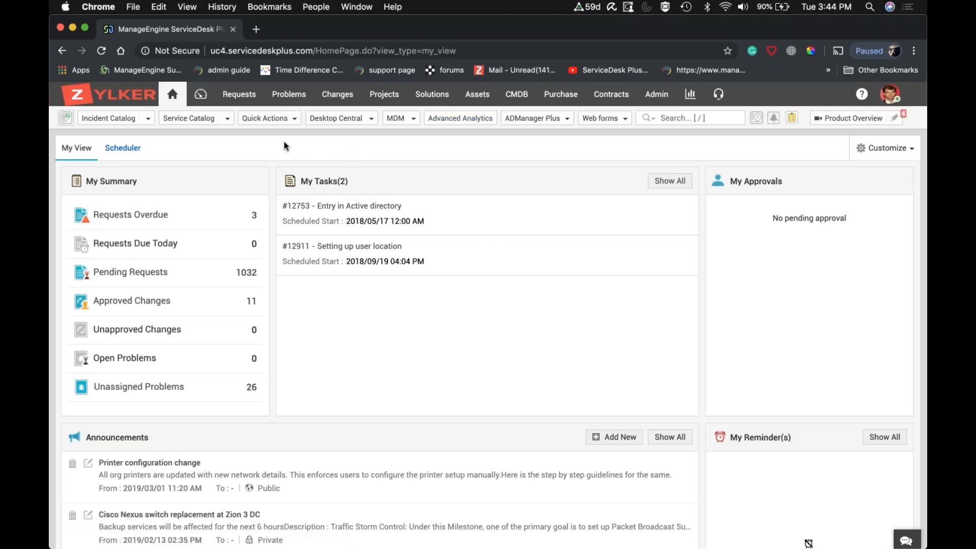
Start a new request from the service catalog's User Management template "Single User On-boarding Standard Mode".
{"action": "left_click", "coordinate": [199, 122]}
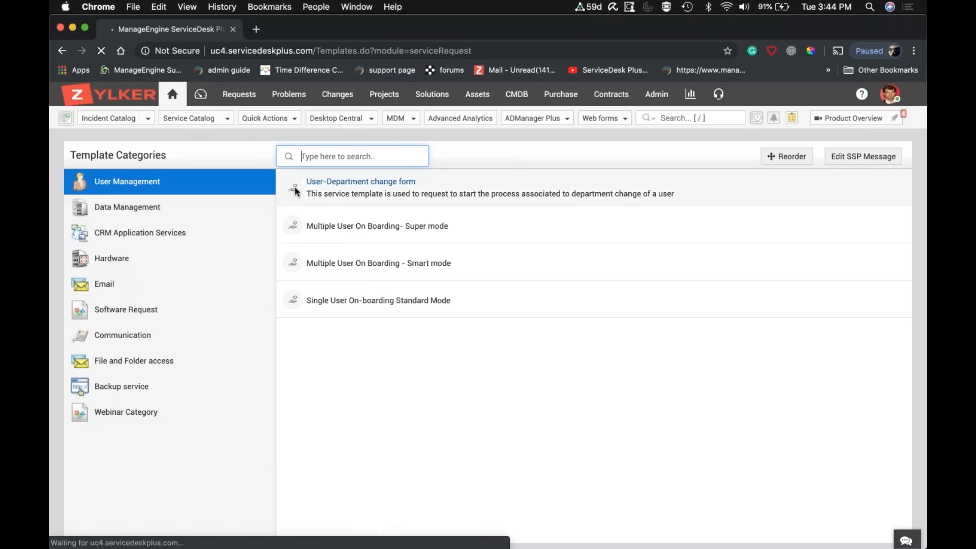
{"action": "left_click", "coordinate": [154, 262]}
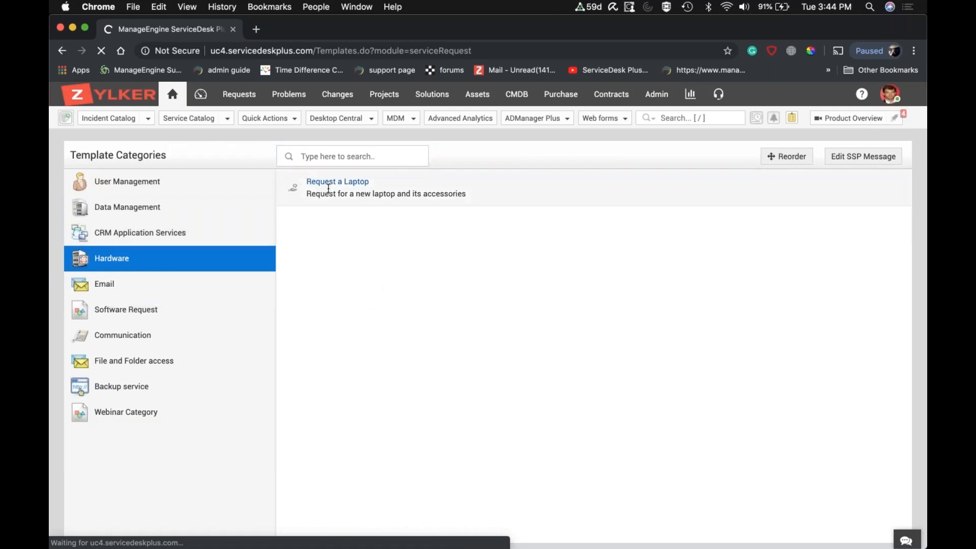
{"action": "left_click", "coordinate": [184, 189]}
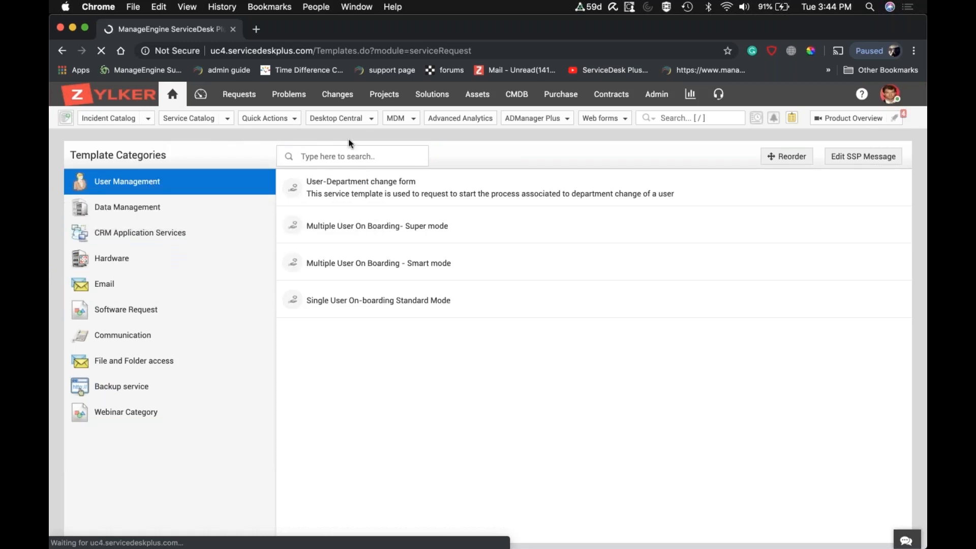
{"action": "left_click", "coordinate": [377, 306]}
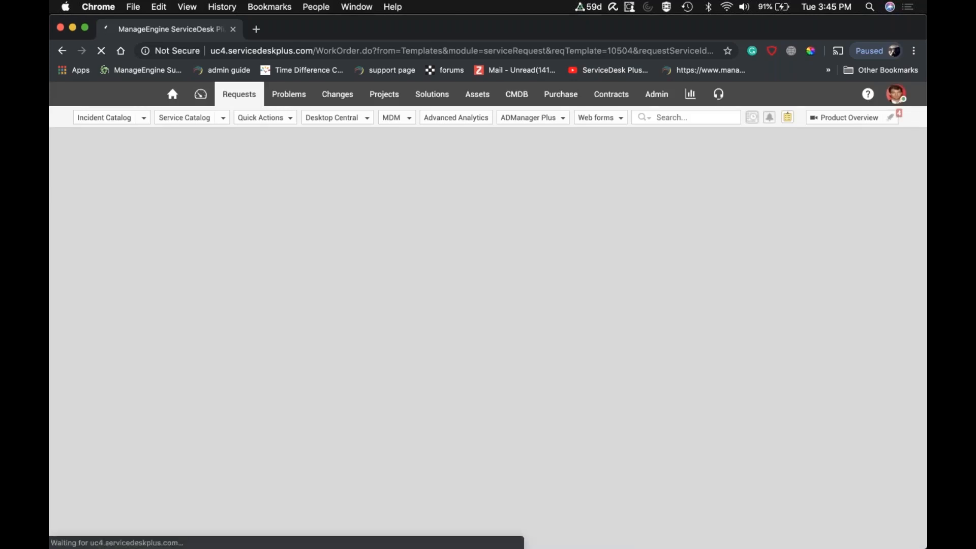
Search for the requester's name and select the requester from the Westside Administration department.
{"action": "scroll", "coordinate": [488, 300], "scroll_direction": "down", "scroll_amount": 1}
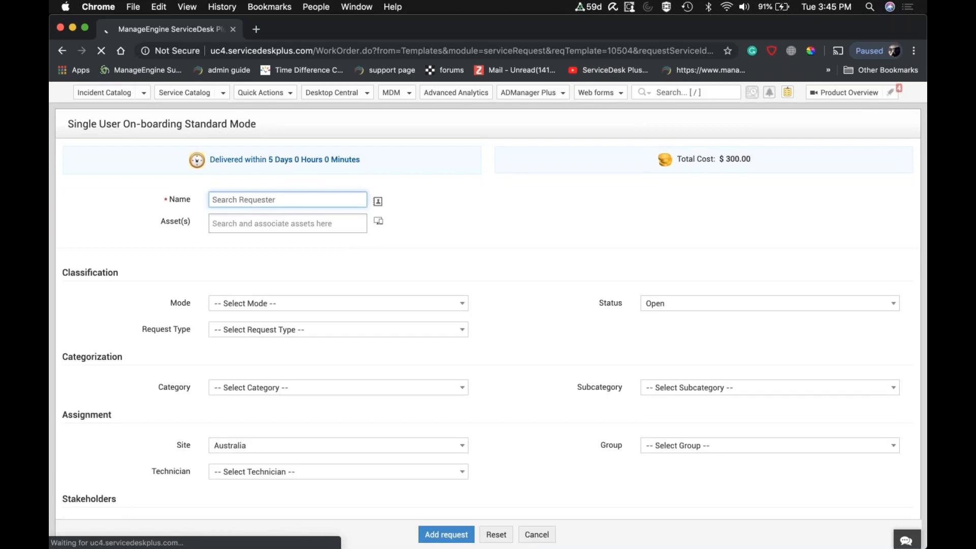
{"action": "scroll", "coordinate": [420, 333], "scroll_direction": "down", "scroll_amount": 1}
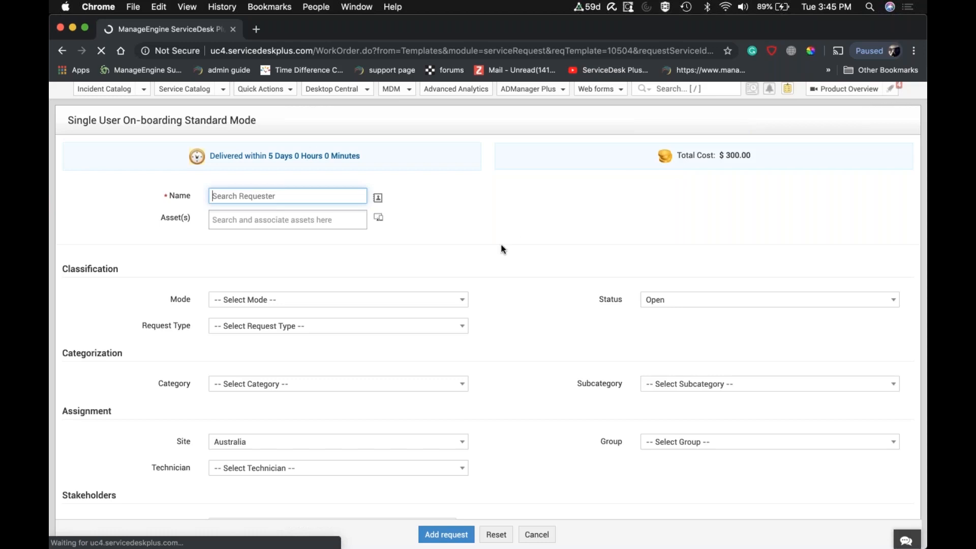
{"action": "scroll", "coordinate": [501, 249], "scroll_direction": "down", "scroll_amount": 2}
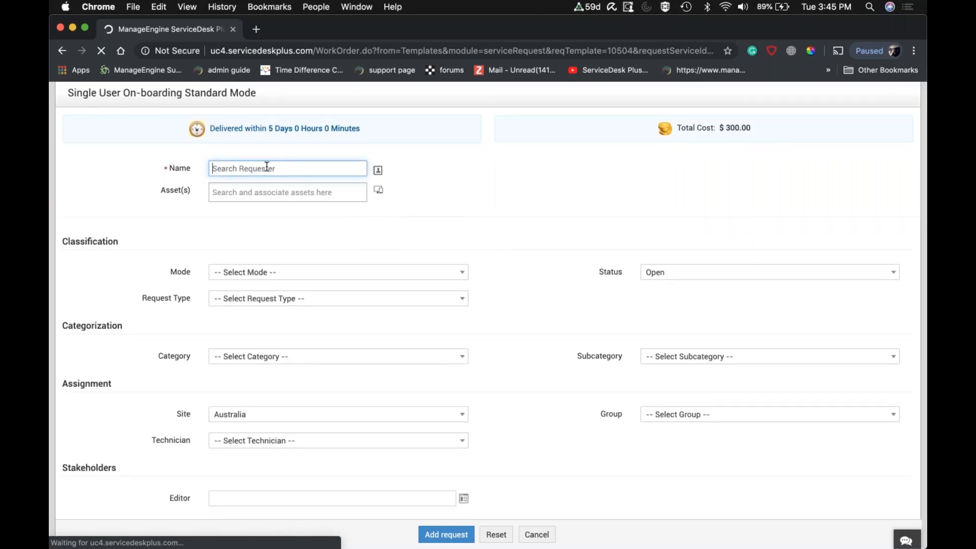
{"action": "type", "text": "joh"}
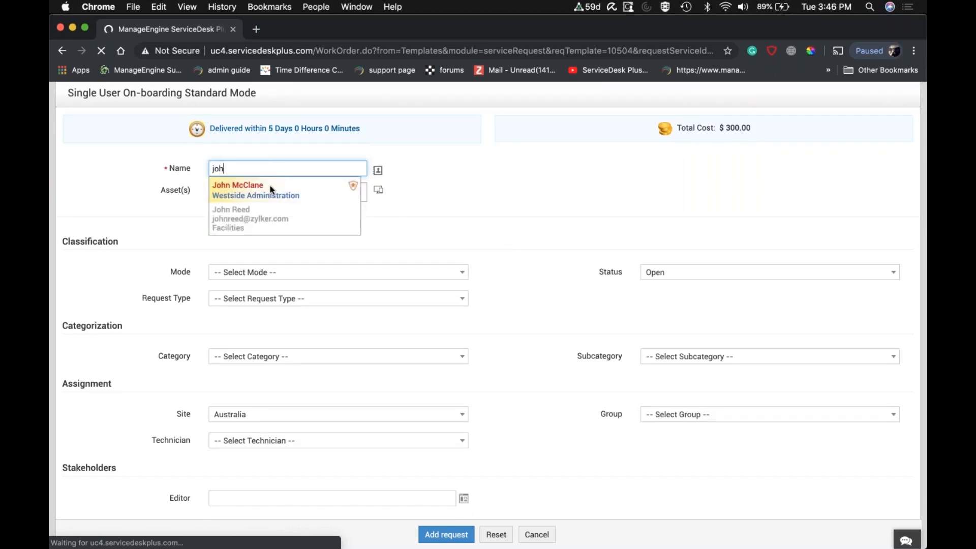
{"action": "left_click", "coordinate": [267, 188]}
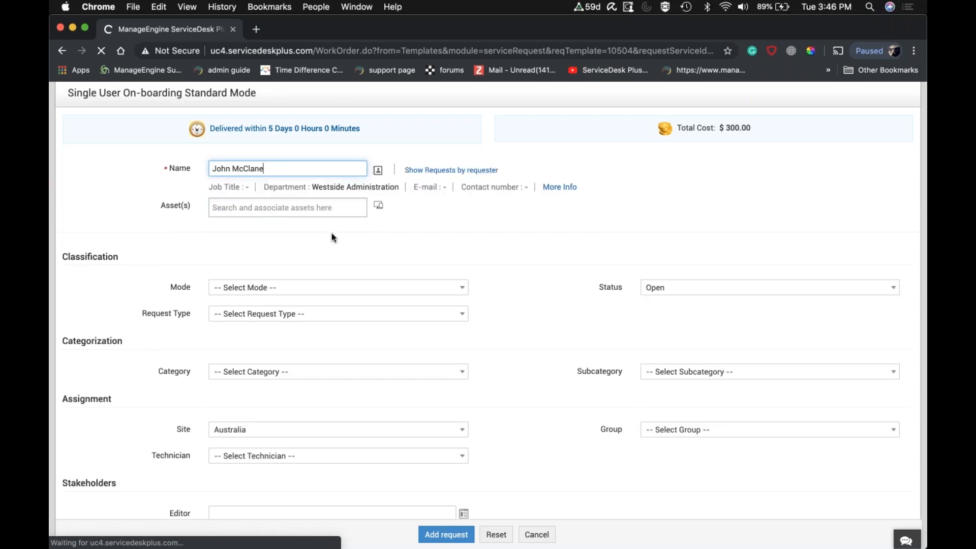
Examine the on-boarding form's classification and assignment fields, including the available groups, and its description and asset sections.
{"action": "scroll", "coordinate": [332, 237], "scroll_direction": "down", "scroll_amount": 4}
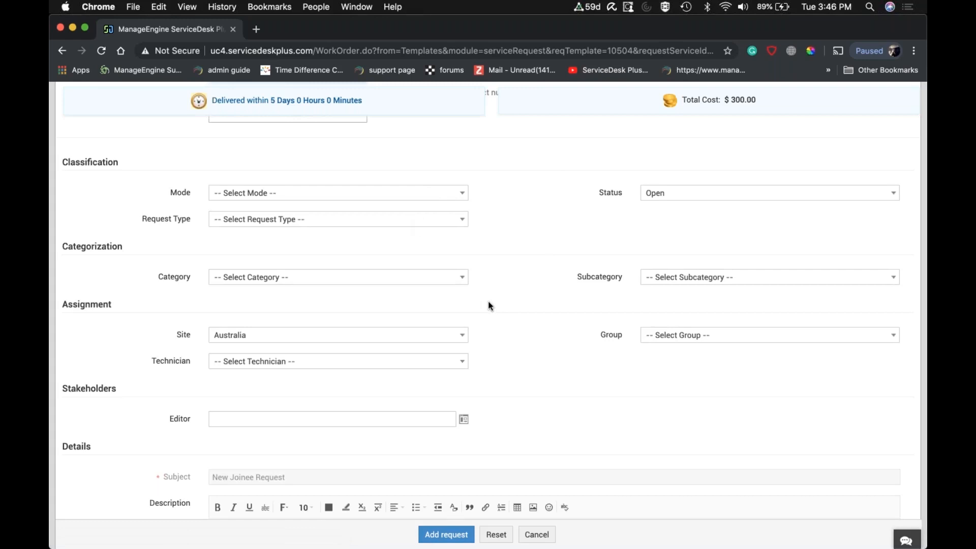
{"action": "scroll", "coordinate": [488, 305], "scroll_direction": "down", "scroll_amount": 2}
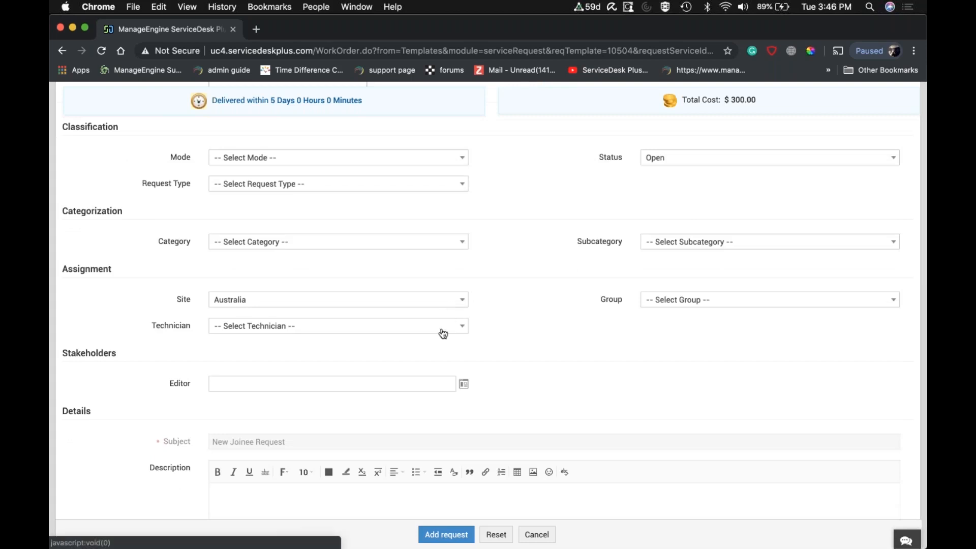
{"action": "left_click", "coordinate": [723, 303]}
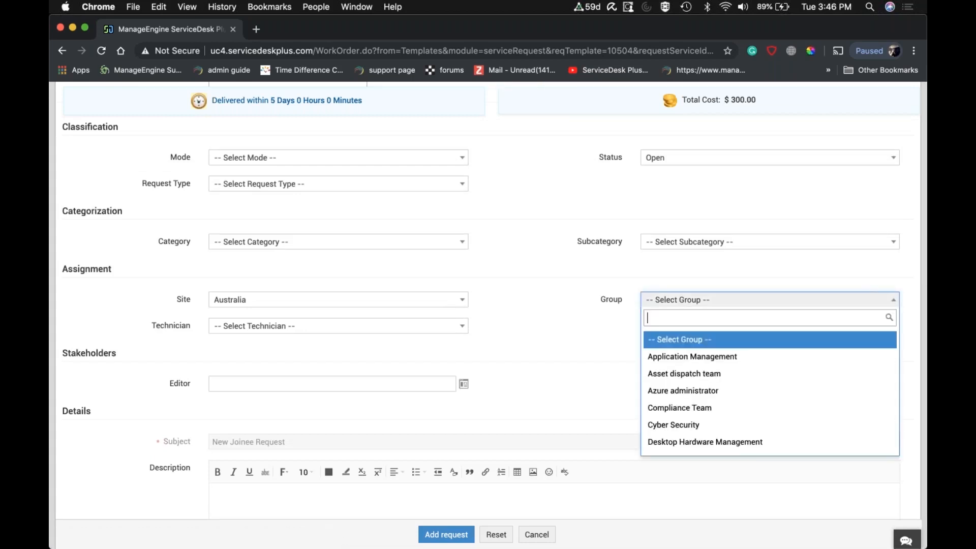
{"action": "left_click", "coordinate": [594, 300]}
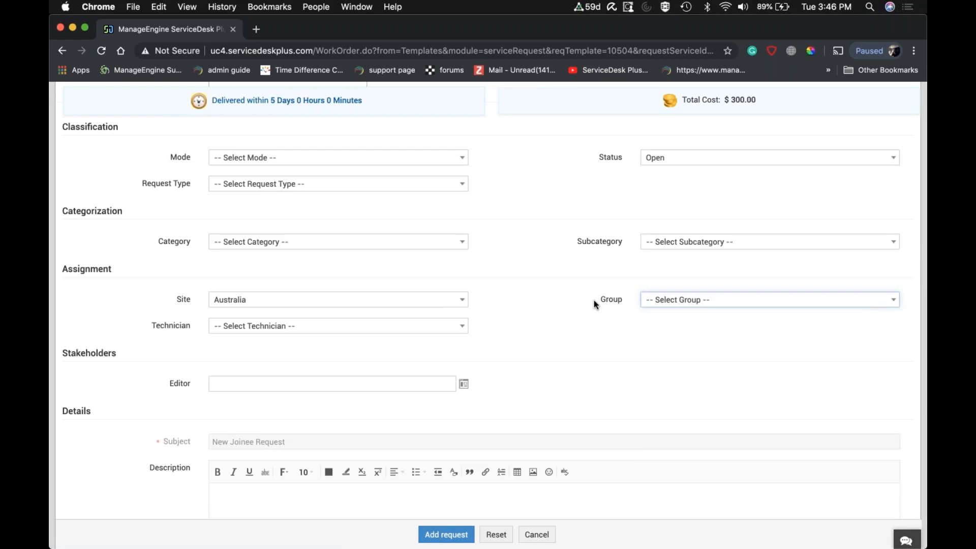
{"action": "scroll", "coordinate": [594, 300], "scroll_direction": "down", "scroll_amount": 5}
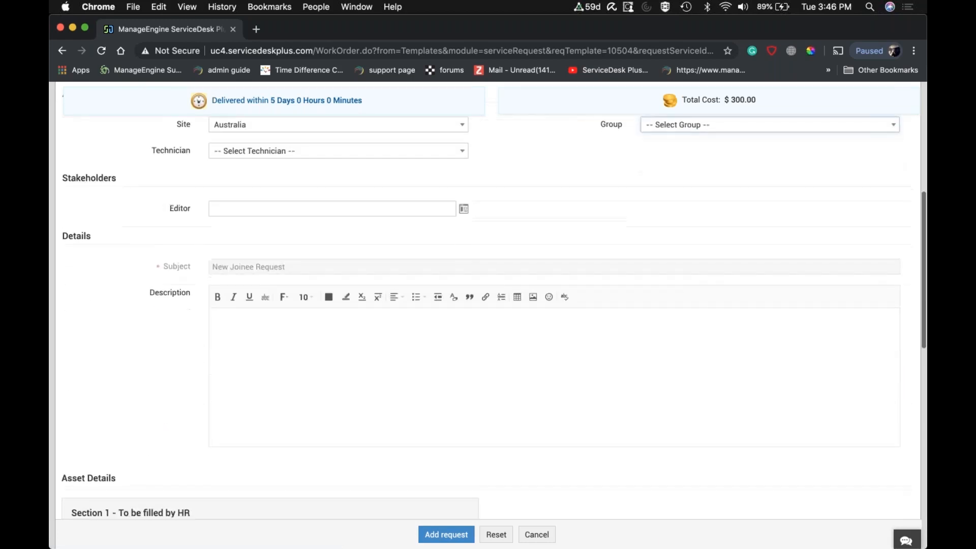
{"action": "left_click", "coordinate": [526, 315]}
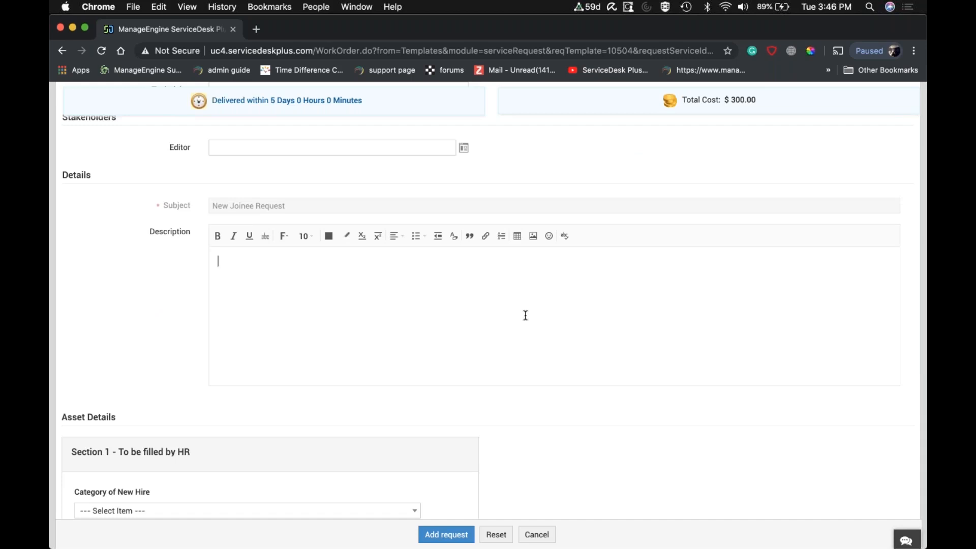
{"action": "scroll", "coordinate": [526, 316], "scroll_direction": "down", "scroll_amount": 1}
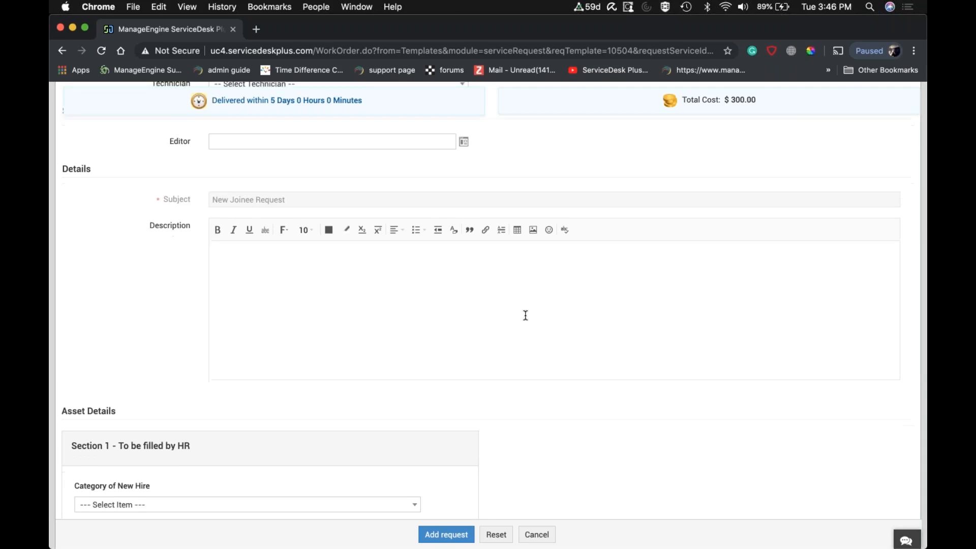
{"action": "scroll", "coordinate": [526, 315], "scroll_direction": "down", "scroll_amount": 6}
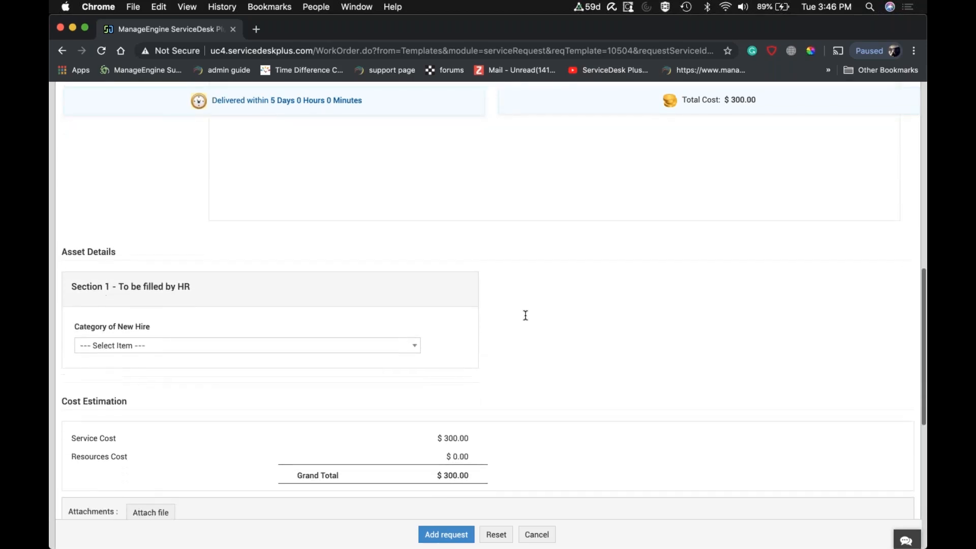
Set the Category of New Hire in the HR section of the asset details to Permanent.
{"action": "scroll", "coordinate": [525, 315], "scroll_direction": "down", "scroll_amount": 1}
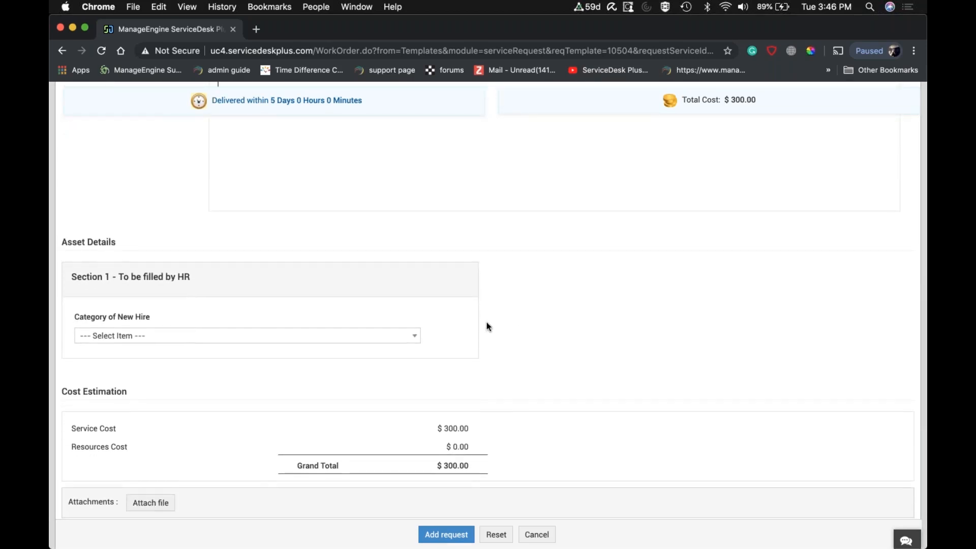
{"action": "scroll", "coordinate": [491, 320], "scroll_direction": "down", "scroll_amount": 2}
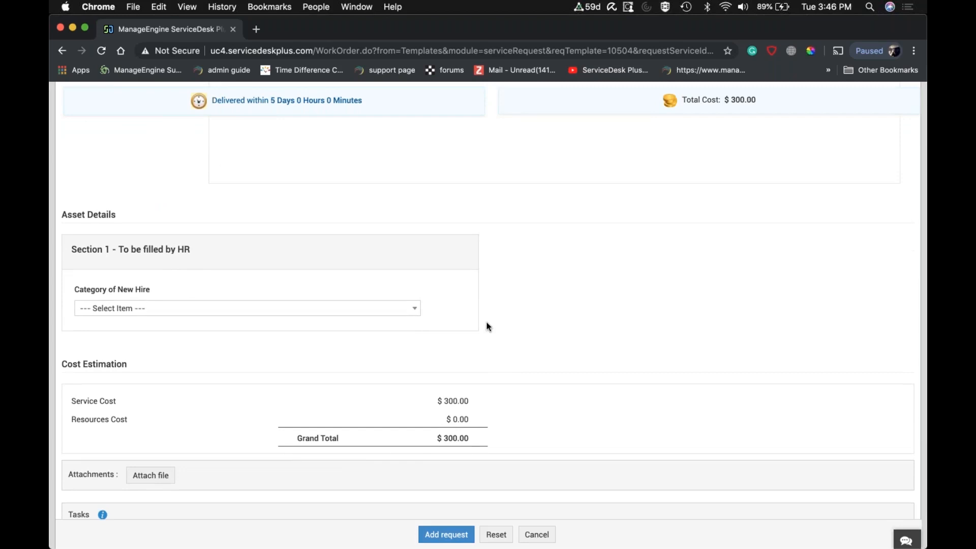
{"action": "left_click", "coordinate": [393, 311]}
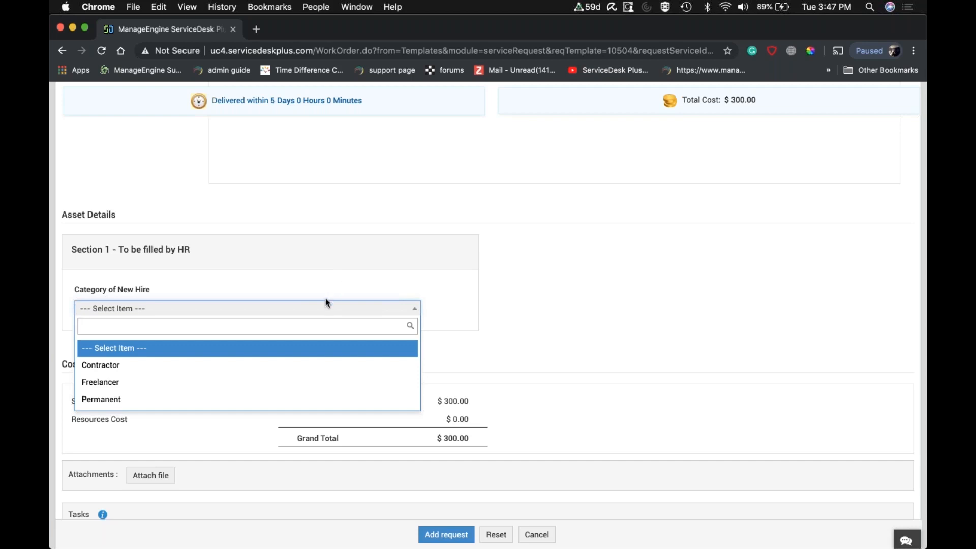
{"action": "left_click", "coordinate": [216, 399]}
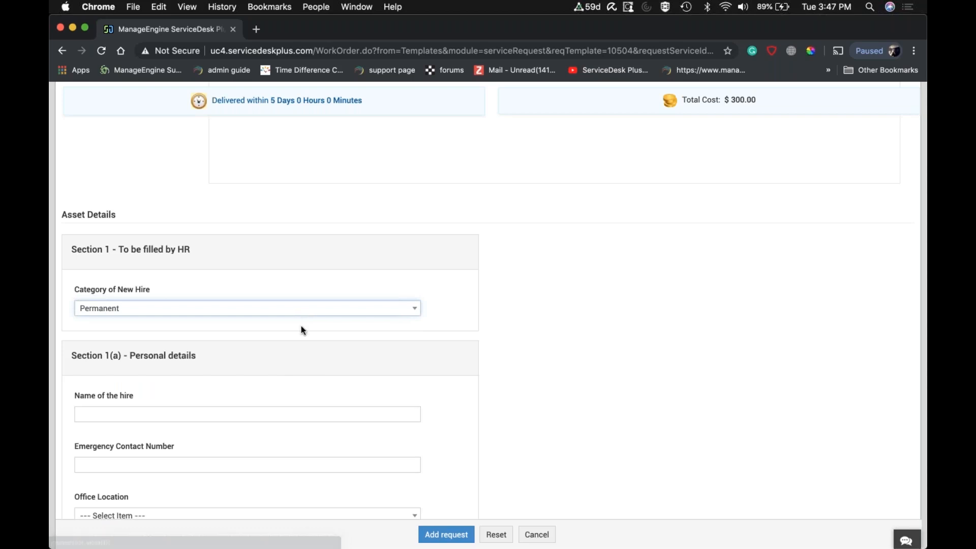
Enter the new hire's full name in the personal details section.
{"action": "scroll", "coordinate": [301, 326], "scroll_direction": "down", "scroll_amount": 5}
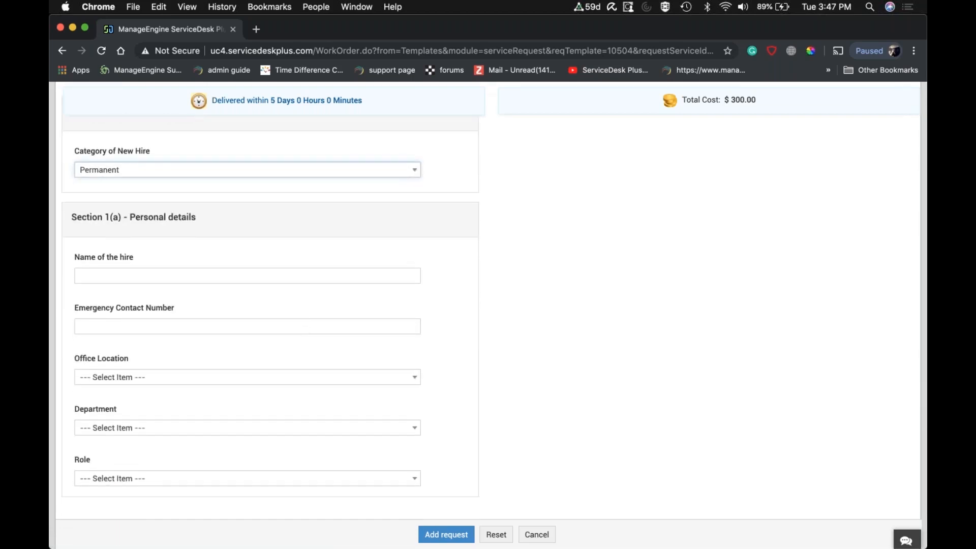
{"action": "scroll", "coordinate": [488, 300], "scroll_direction": "down", "scroll_amount": 2}
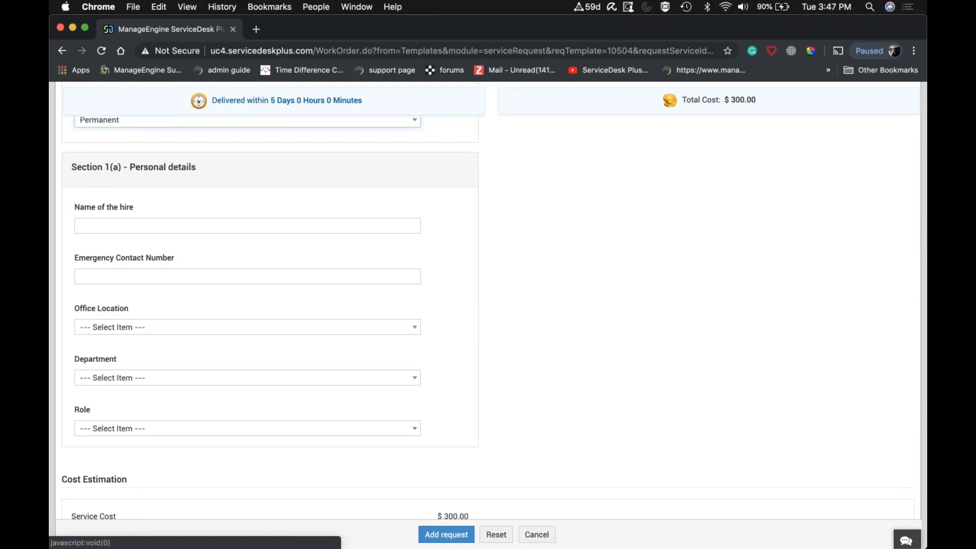
{"action": "left_click", "coordinate": [166, 226]}
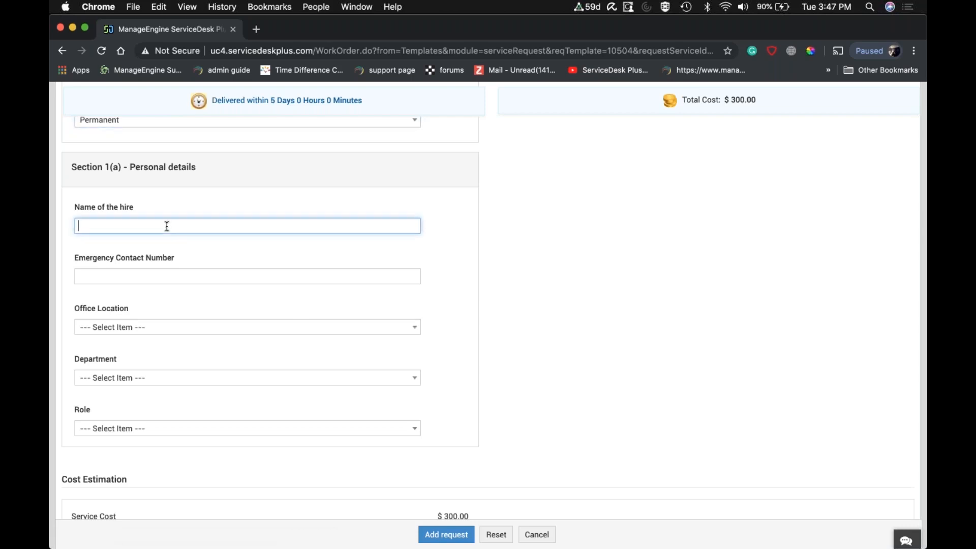
{"action": "type", "text": "John wick"}
Set the new hire's role to Regional Sales Manager in the personal details.
{"action": "scroll", "coordinate": [228, 361], "scroll_direction": "down", "scroll_amount": 1}
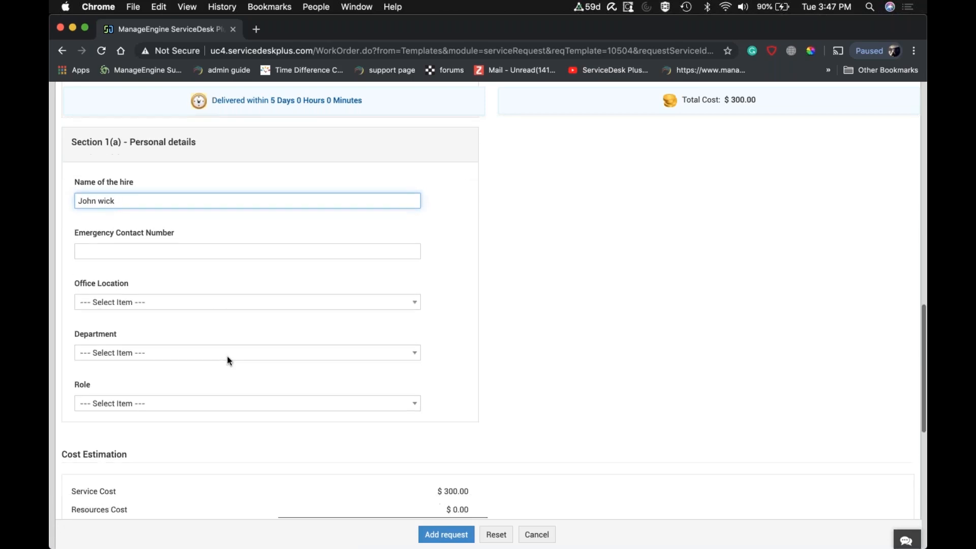
{"action": "scroll", "coordinate": [227, 361], "scroll_direction": "down", "scroll_amount": 1}
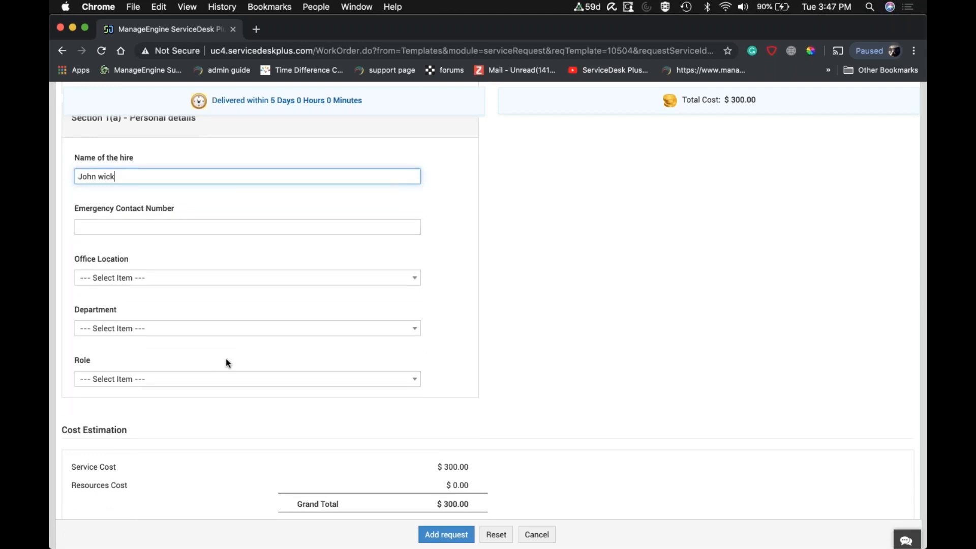
{"action": "left_click", "coordinate": [215, 384]}
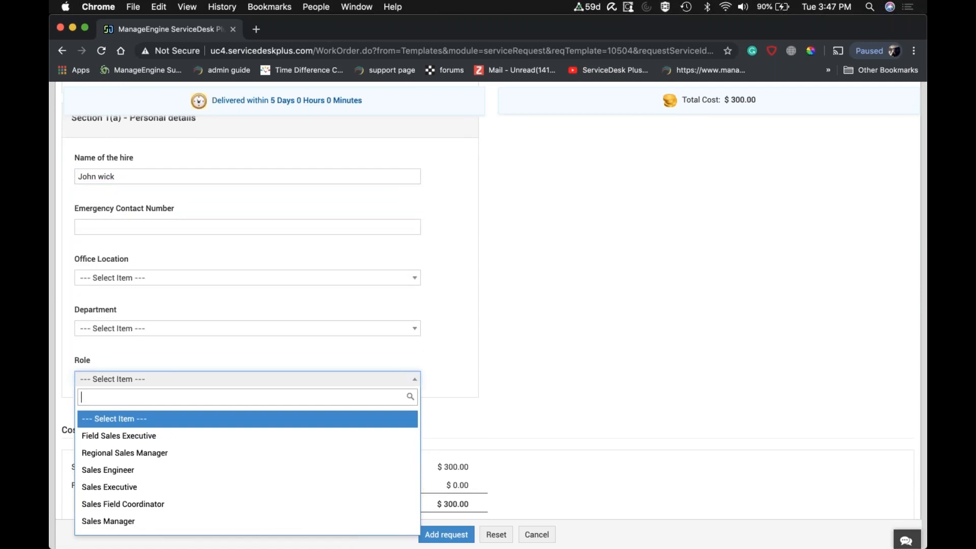
{"action": "left_click", "coordinate": [160, 459]}
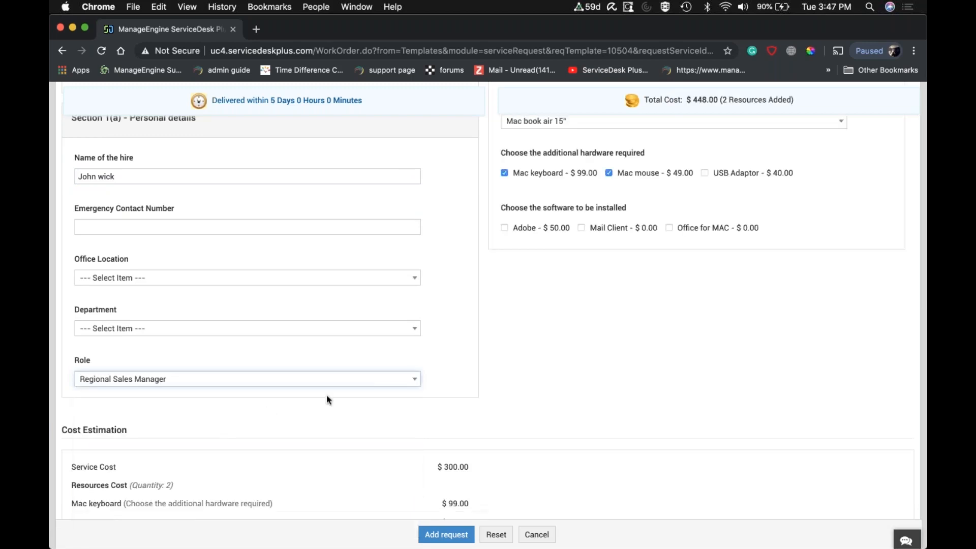
Set the workstation in the hiring manager's section to Apple.
{"action": "scroll", "coordinate": [371, 388], "scroll_direction": "up", "scroll_amount": 5}
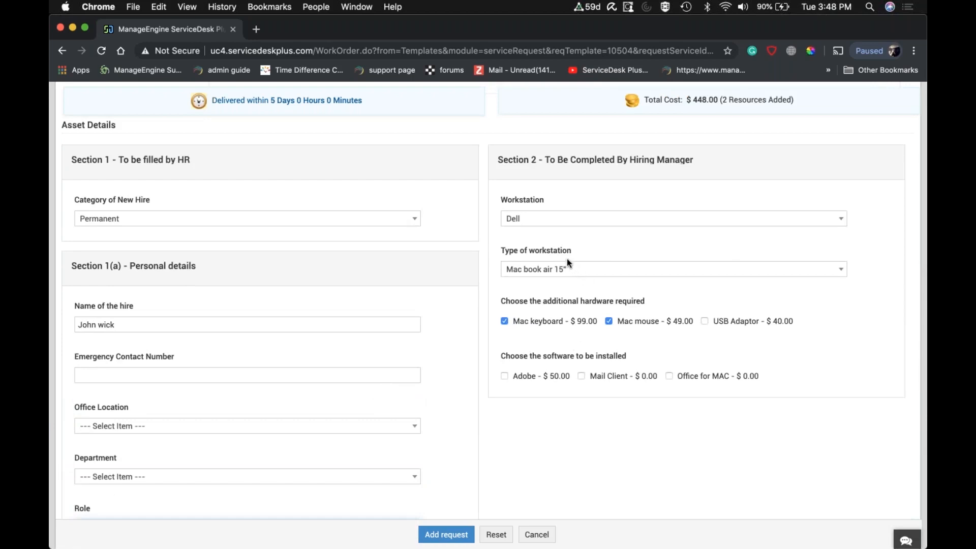
{"action": "left_click", "coordinate": [553, 222]}
{"action": "left_click", "coordinate": [538, 278]}
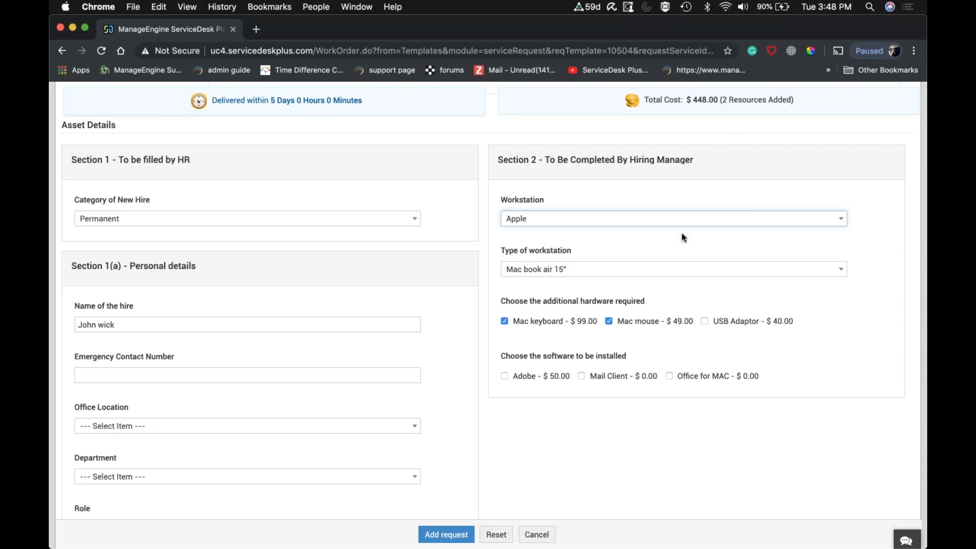
Review the cost estimation and the on-boarding task list, and submit the new joinee request.
{"action": "scroll", "coordinate": [684, 237], "scroll_direction": "down", "scroll_amount": 5}
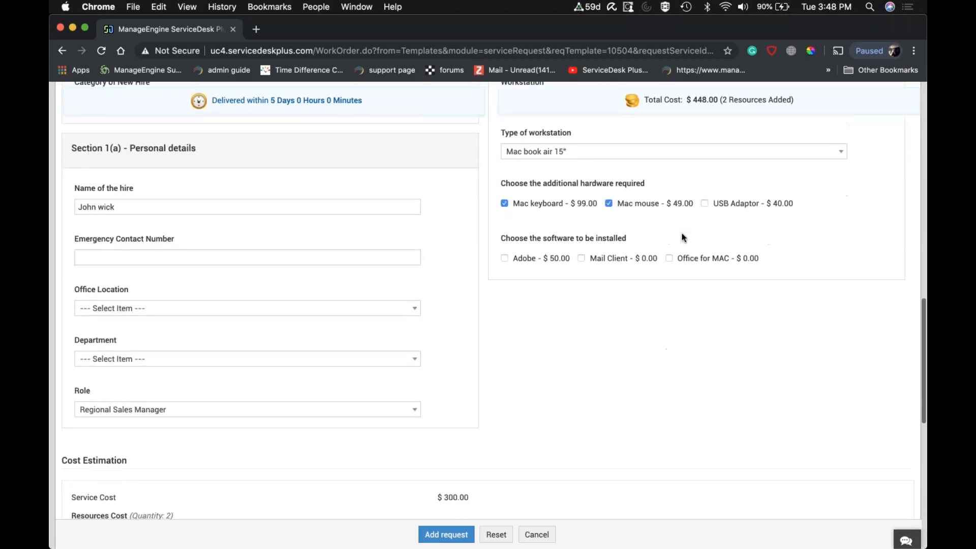
{"action": "scroll", "coordinate": [683, 238], "scroll_direction": "down", "scroll_amount": 3}
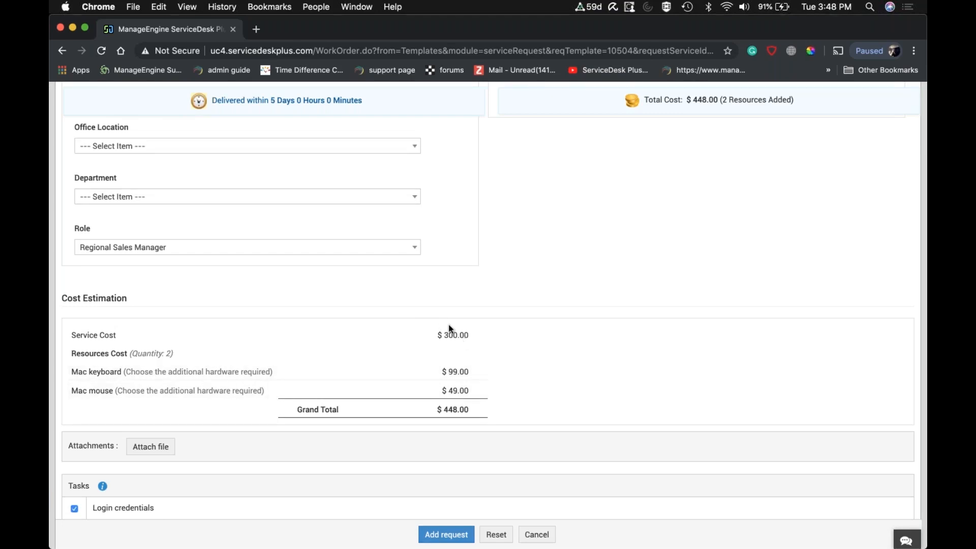
{"action": "scroll", "coordinate": [503, 380], "scroll_direction": "down", "scroll_amount": 6}
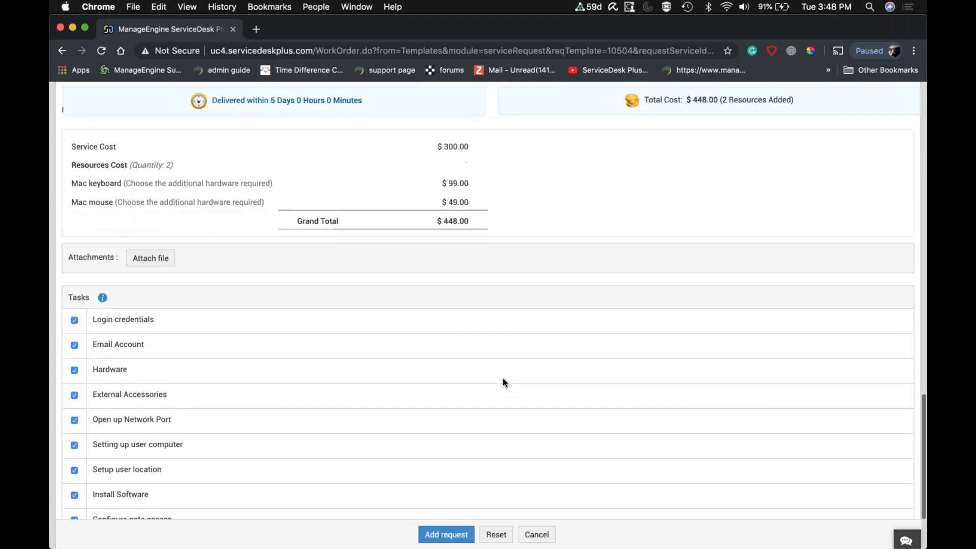
{"action": "scroll", "coordinate": [503, 382], "scroll_direction": "down", "scroll_amount": 2}
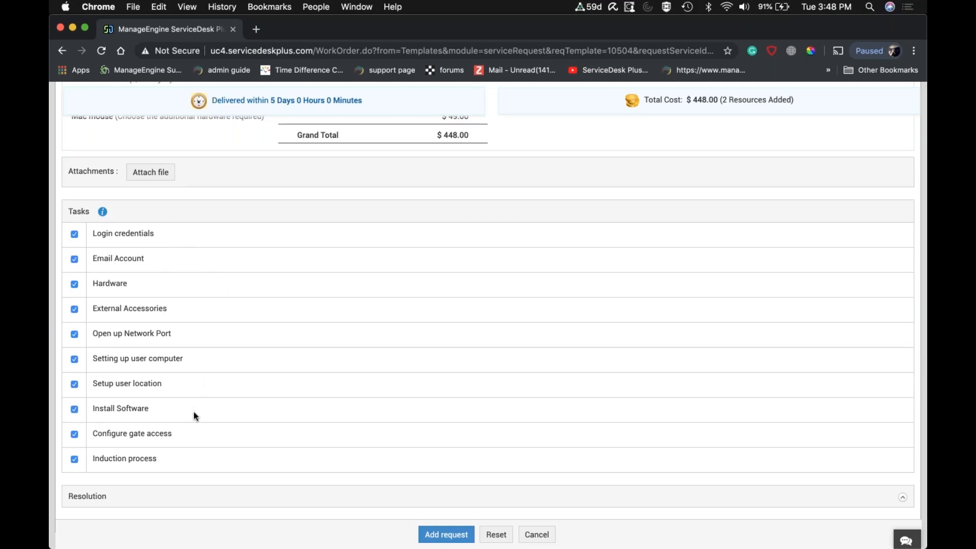
{"action": "left_click", "coordinate": [455, 536]}
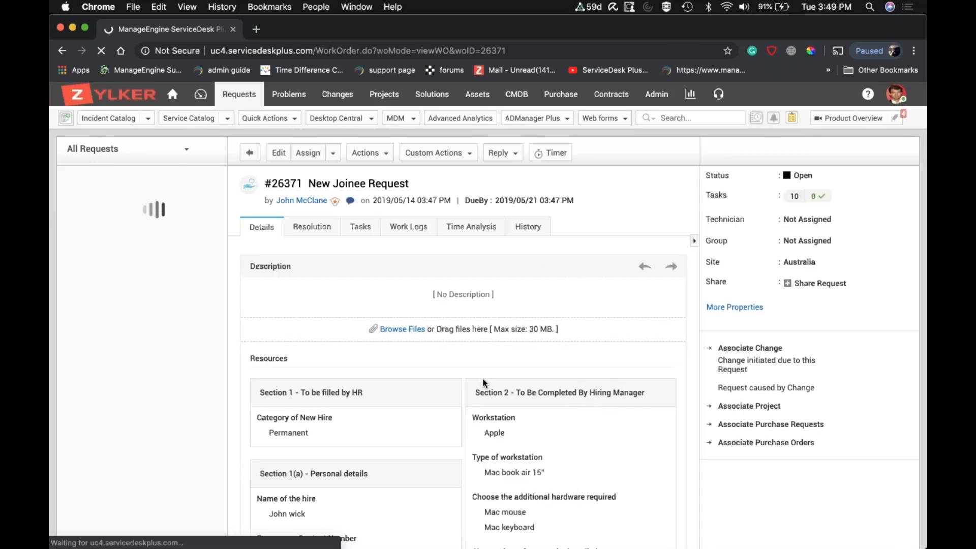
Review the submitted New Joinee Request's resources, service cost, conversations and properties.
{"action": "scroll", "coordinate": [483, 382], "scroll_direction": "down", "scroll_amount": 3}
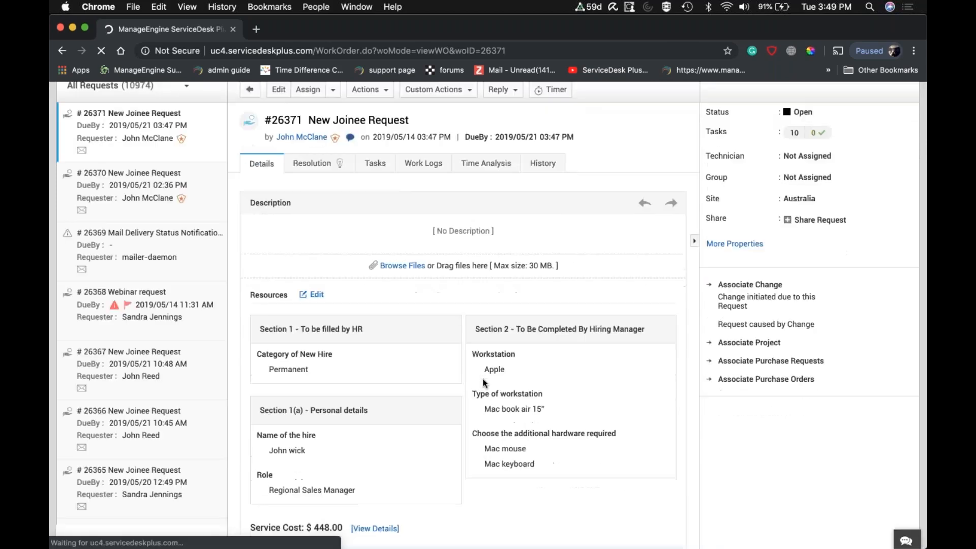
{"action": "scroll", "coordinate": [483, 382], "scroll_direction": "down", "scroll_amount": 4}
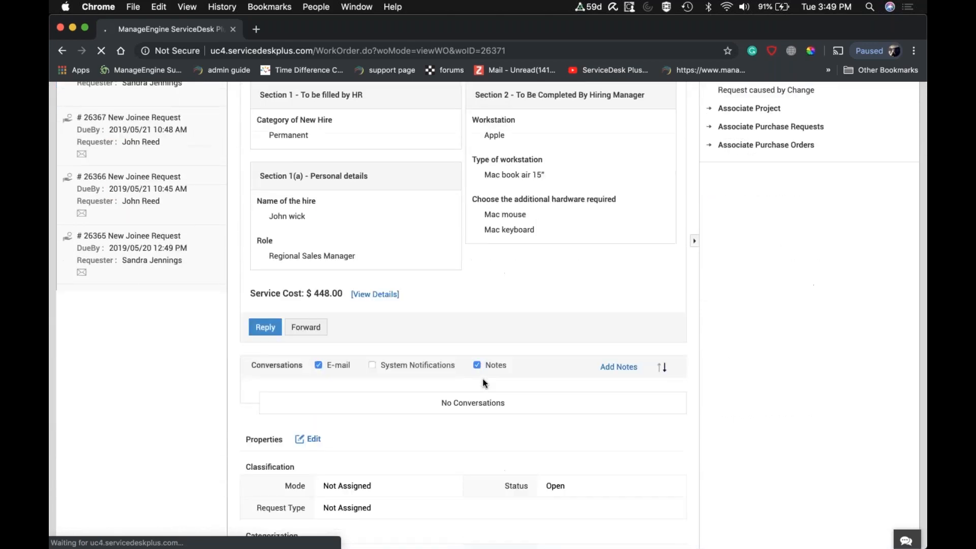
{"action": "scroll", "coordinate": [483, 382], "scroll_direction": "down", "scroll_amount": 2}
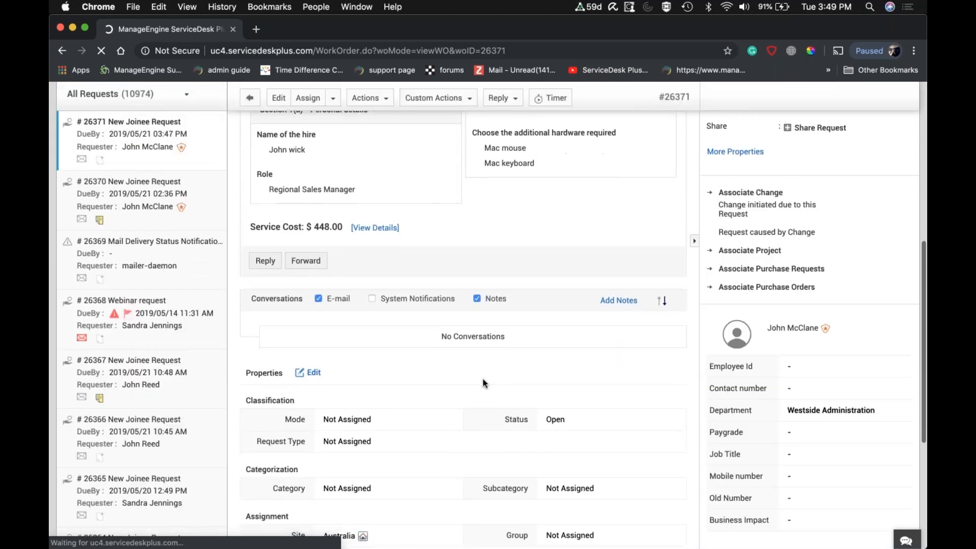
{"action": "scroll", "coordinate": [483, 383], "scroll_direction": "up", "scroll_amount": 7}
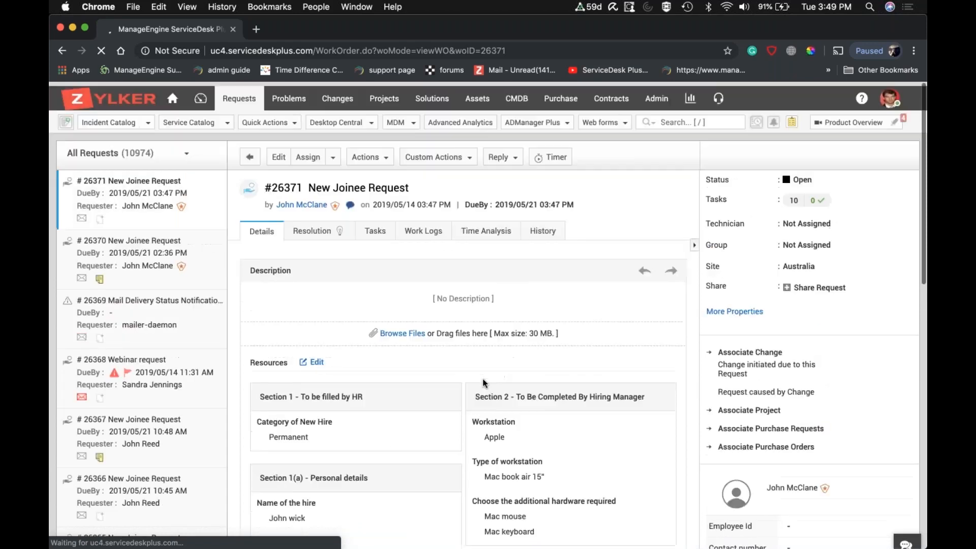
Open the admin settings in a new browser tab and go to the Service Catalog configuration.
{"action": "right_click", "coordinate": [659, 98]}
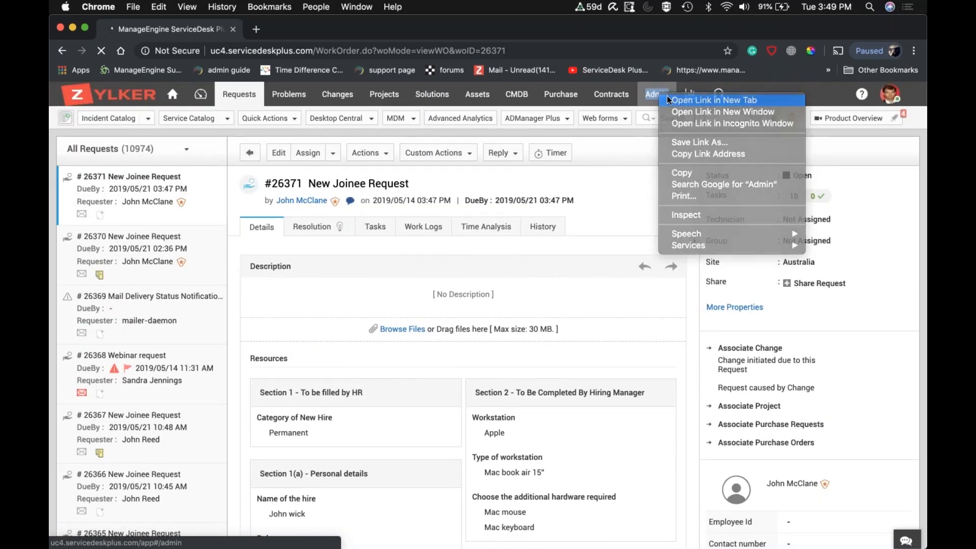
{"action": "left_click", "coordinate": [666, 97]}
{"action": "left_click", "coordinate": [319, 30]}
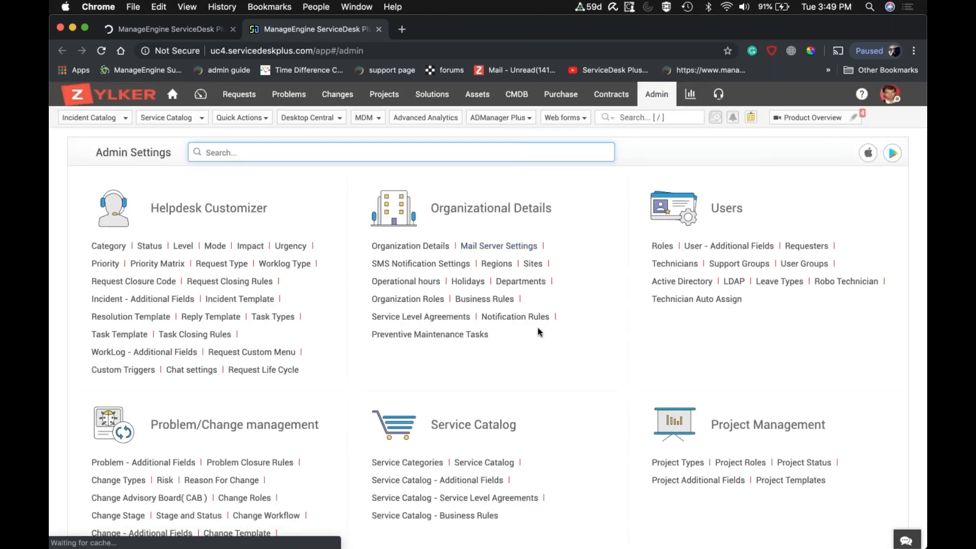
{"action": "scroll", "coordinate": [540, 332], "scroll_direction": "down", "scroll_amount": 5}
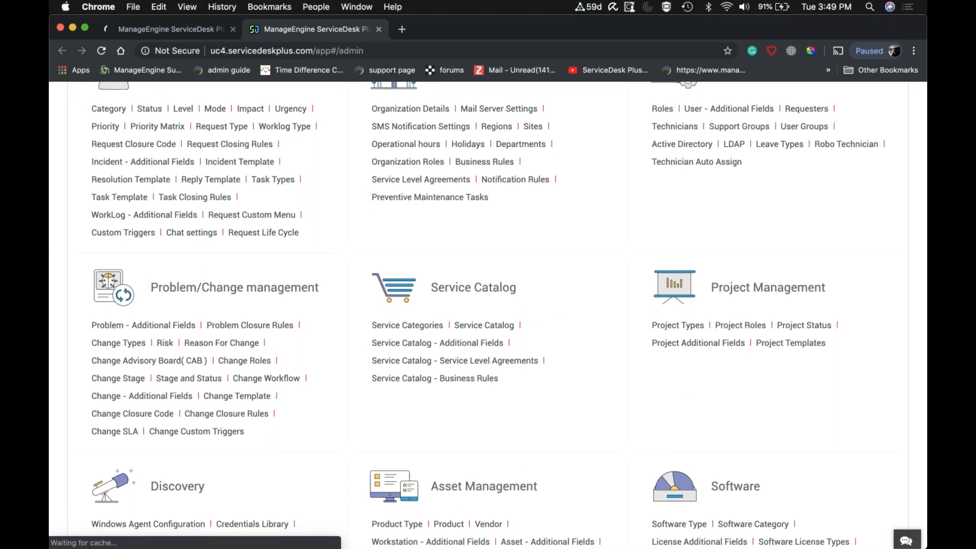
{"action": "left_click", "coordinate": [488, 330]}
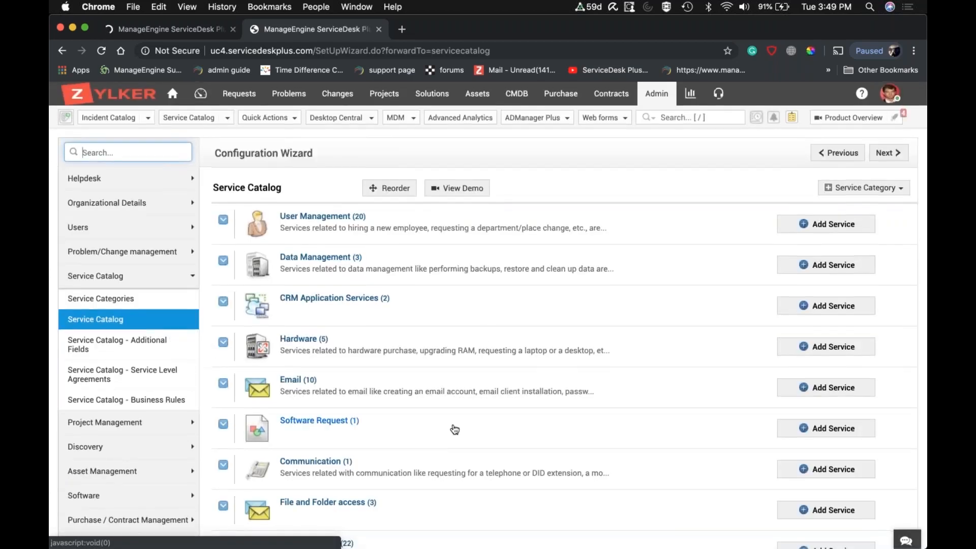
Create an IT service category named "SAP - process apps" and check it in the service catalog list.
{"action": "scroll", "coordinate": [454, 429], "scroll_direction": "down", "scroll_amount": 2}
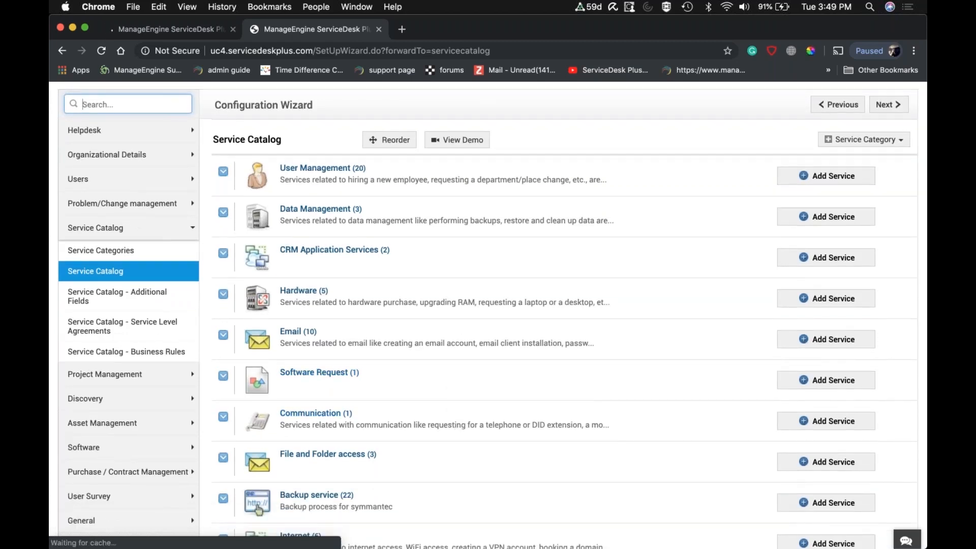
{"action": "scroll", "coordinate": [259, 510], "scroll_direction": "up", "scroll_amount": 2}
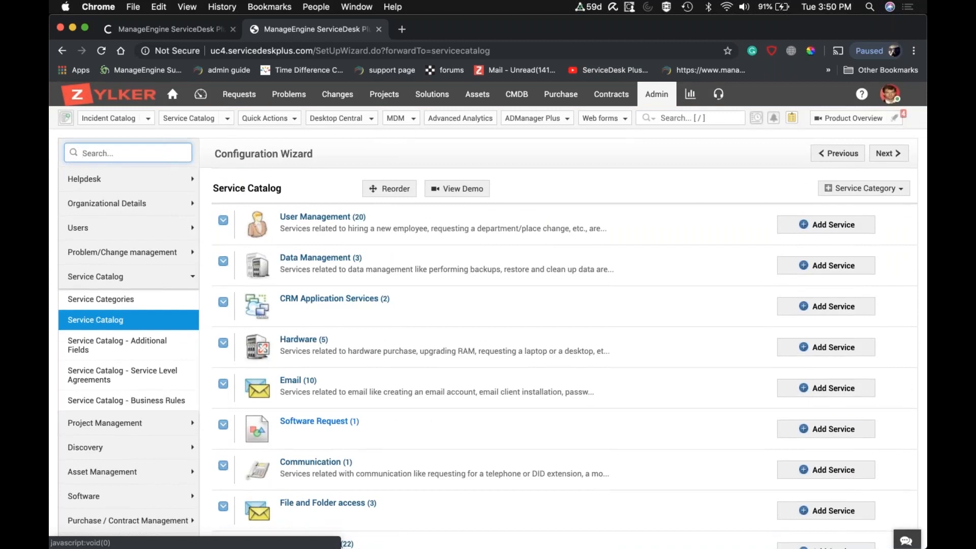
{"action": "left_click", "coordinate": [846, 190]}
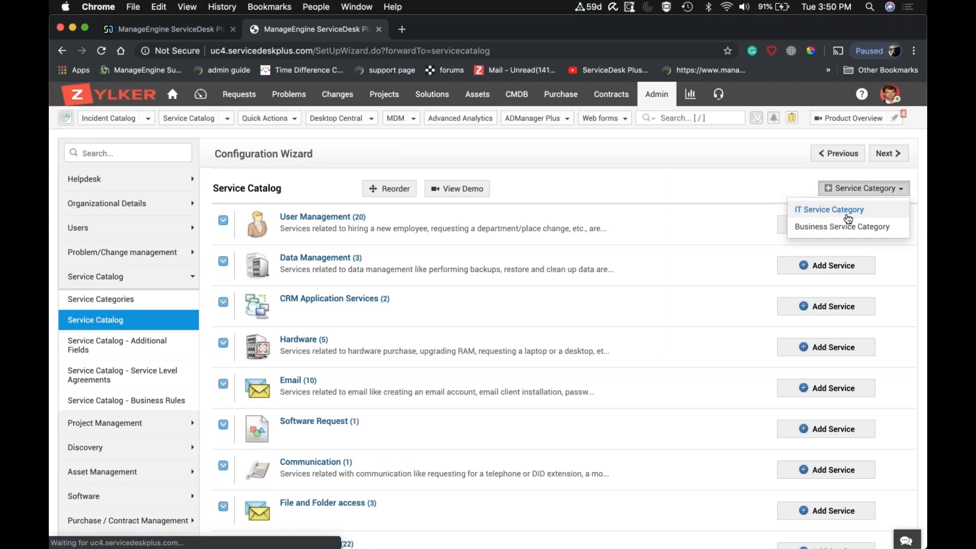
{"action": "left_click", "coordinate": [834, 212]}
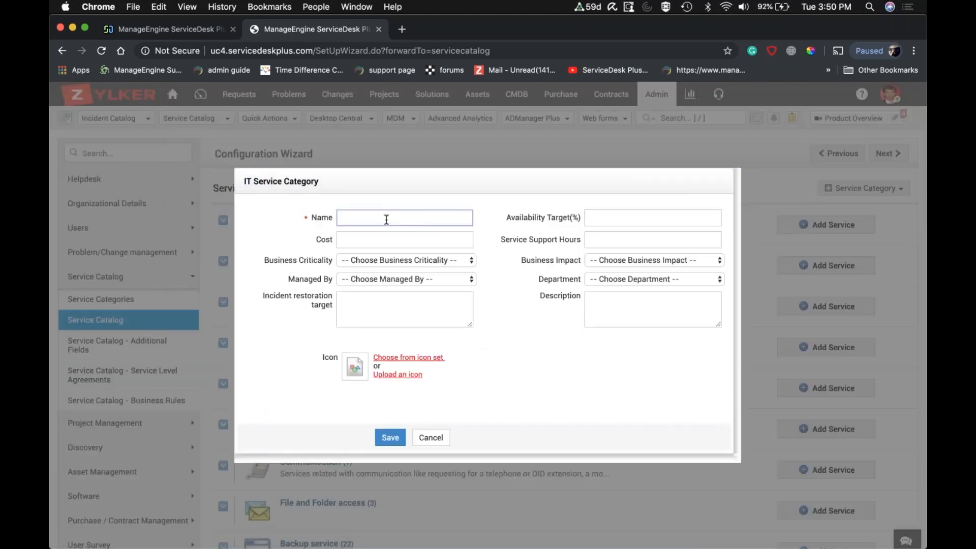
{"action": "type", "text": "SAP "}
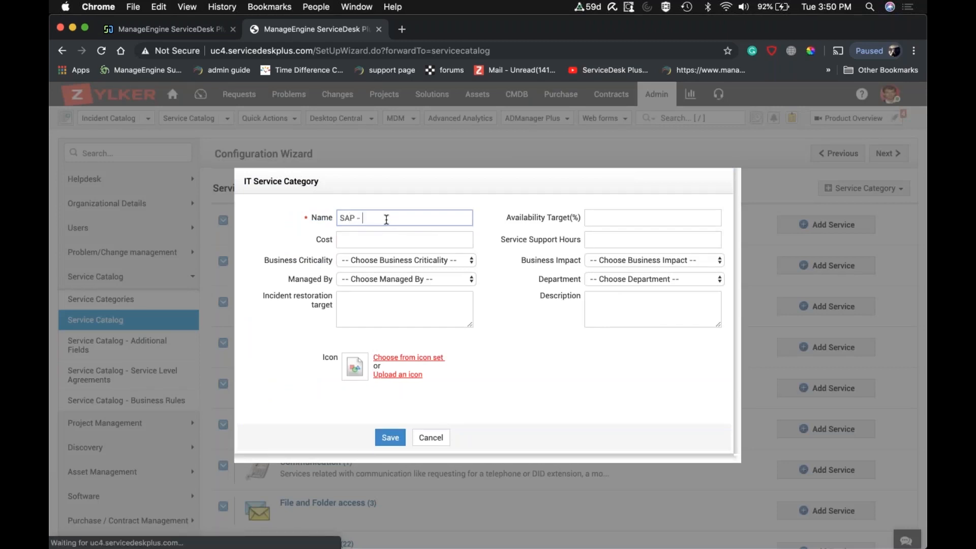
{"action": "type", "text": "- process apps"}
{"action": "left_click", "coordinate": [630, 281]}
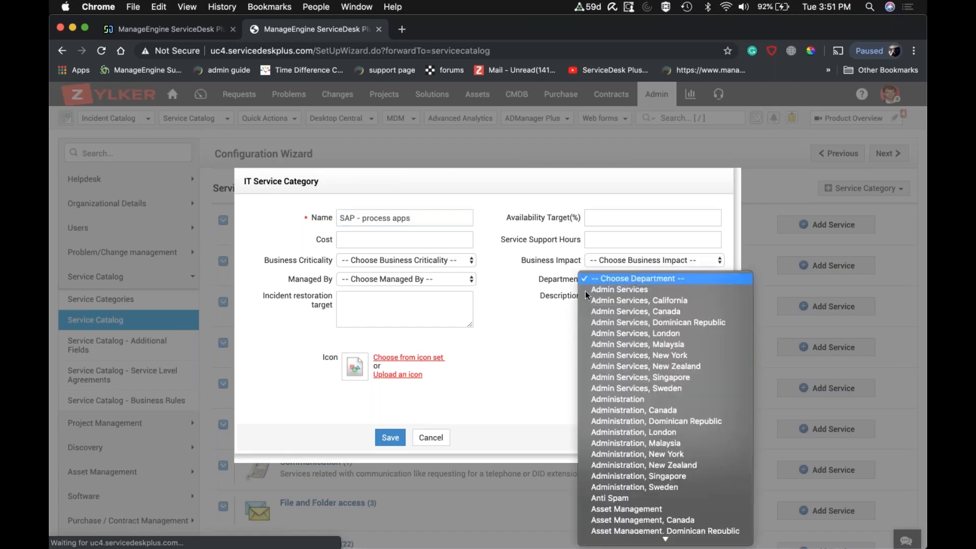
{"action": "left_click", "coordinate": [545, 321]}
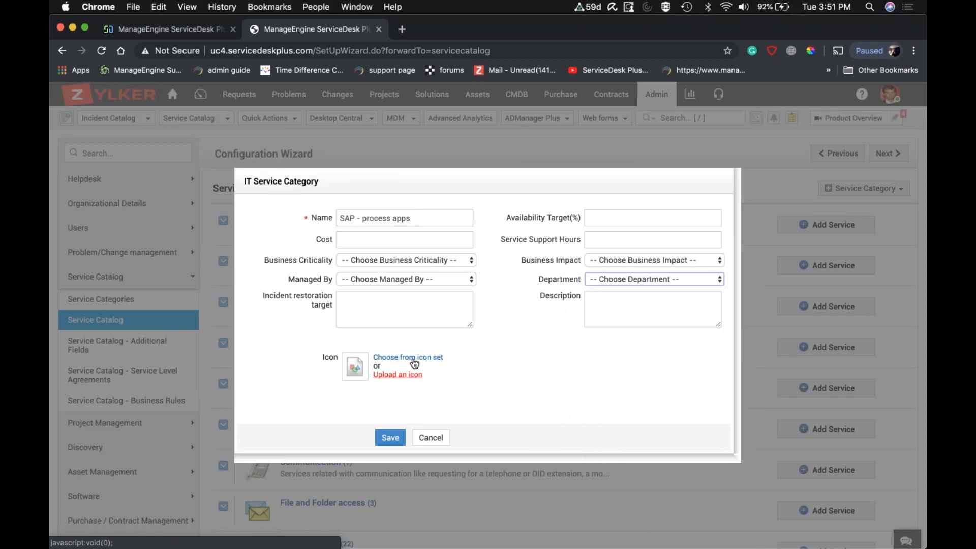
{"action": "left_click", "coordinate": [394, 440]}
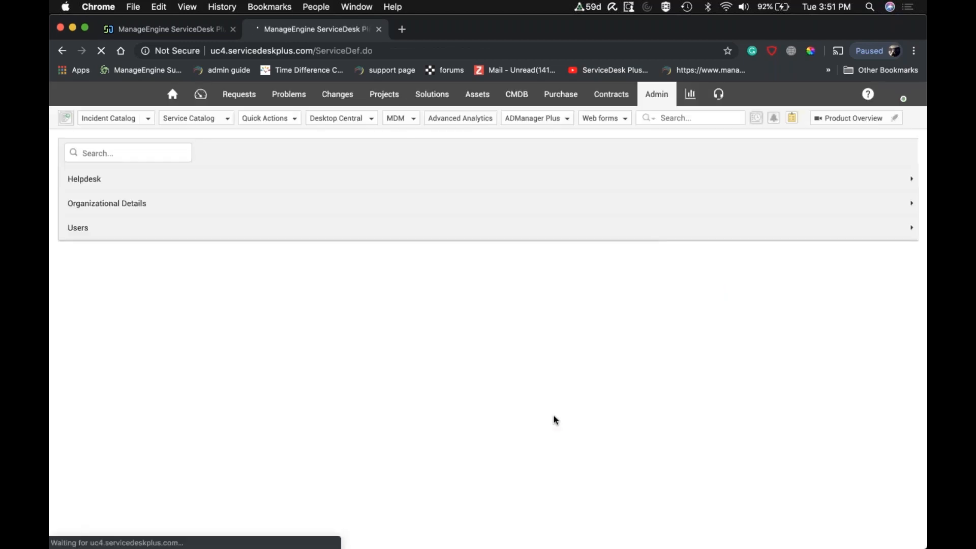
{"action": "scroll", "coordinate": [554, 416], "scroll_direction": "down", "scroll_amount": 10}
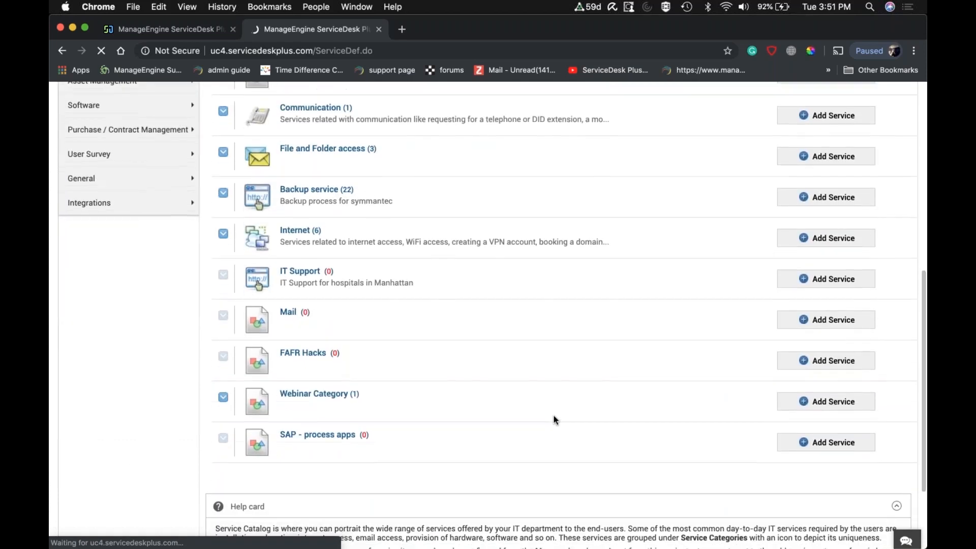
Look through the services of the User Management category and start a new service template in it.
{"action": "scroll", "coordinate": [555, 417], "scroll_direction": "up", "scroll_amount": 10}
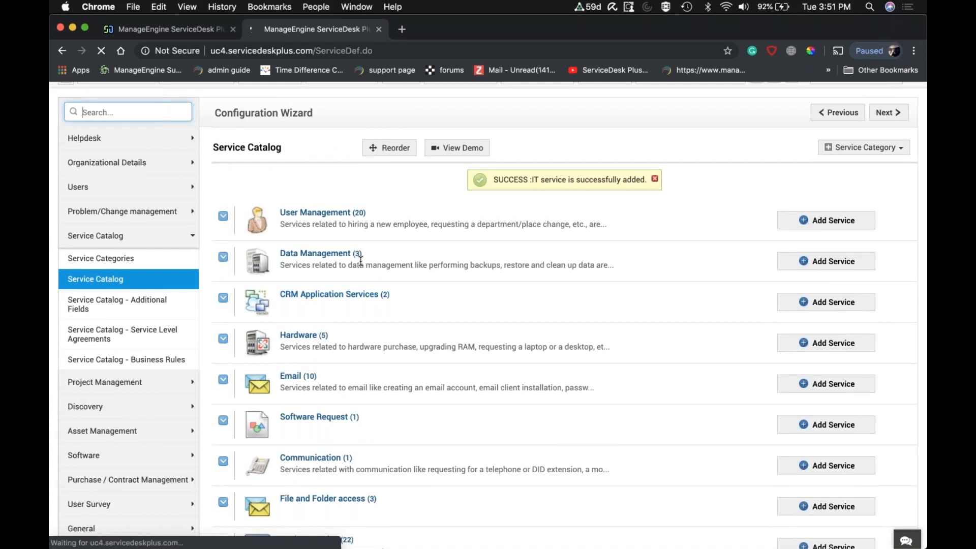
{"action": "left_click", "coordinate": [224, 217]}
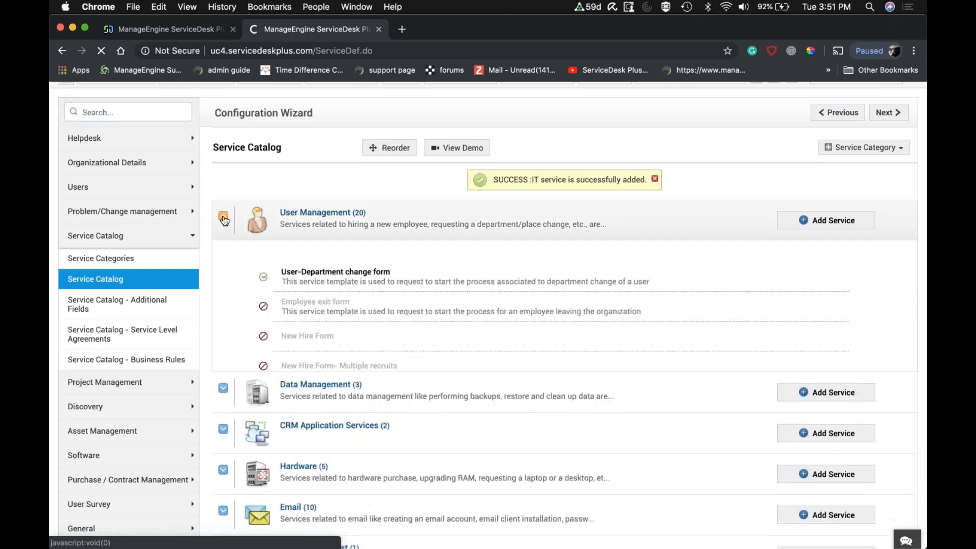
{"action": "scroll", "coordinate": [373, 367], "scroll_direction": "down", "scroll_amount": 5}
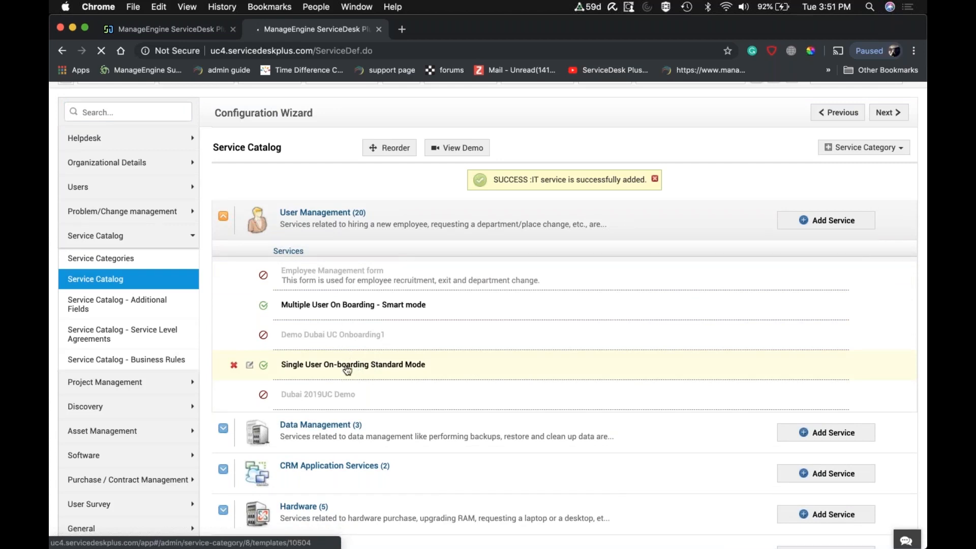
{"action": "left_click", "coordinate": [825, 223]}
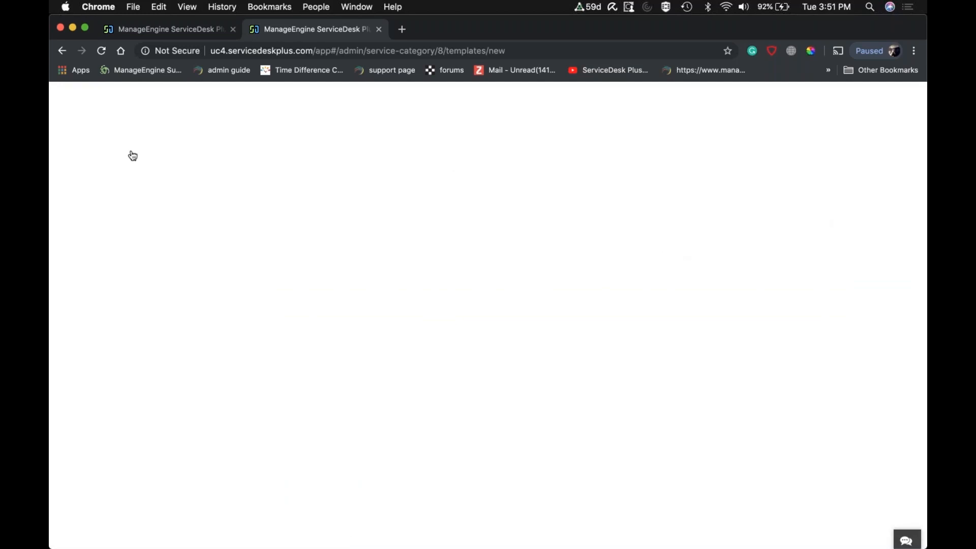
{"action": "left_click", "coordinate": [62, 52]}
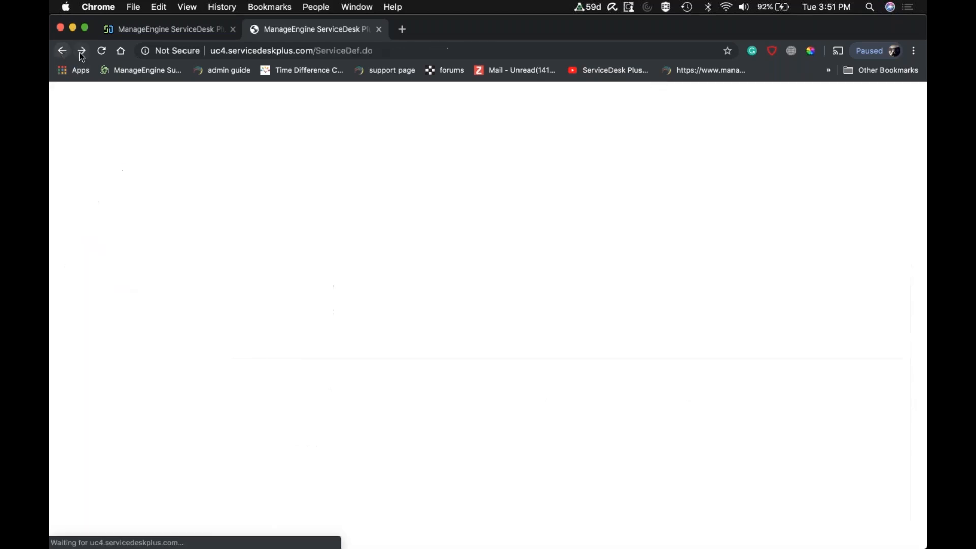
{"action": "left_click", "coordinate": [82, 53]}
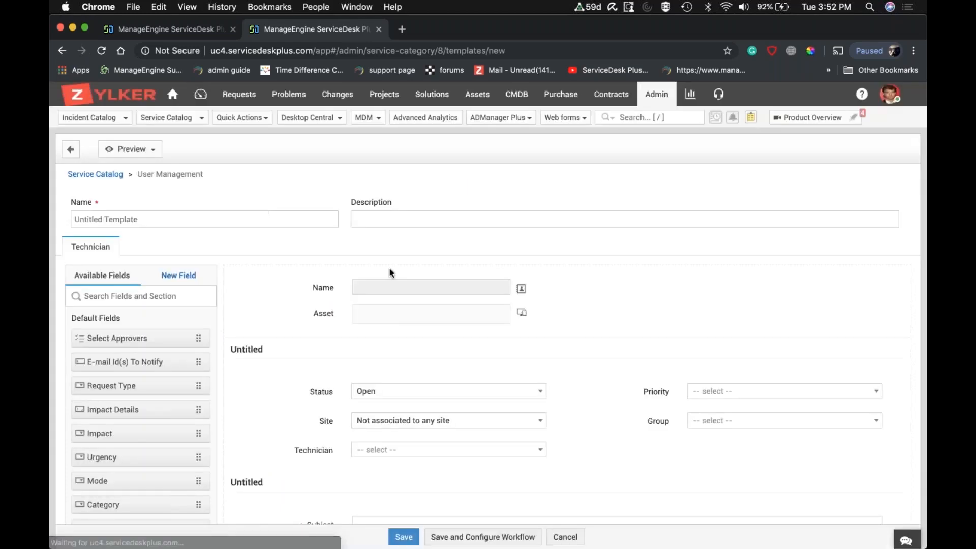
Examine the blank template's name and description, its default form sections, resource info and cost details.
{"action": "scroll", "coordinate": [390, 273], "scroll_direction": "down", "scroll_amount": 3}
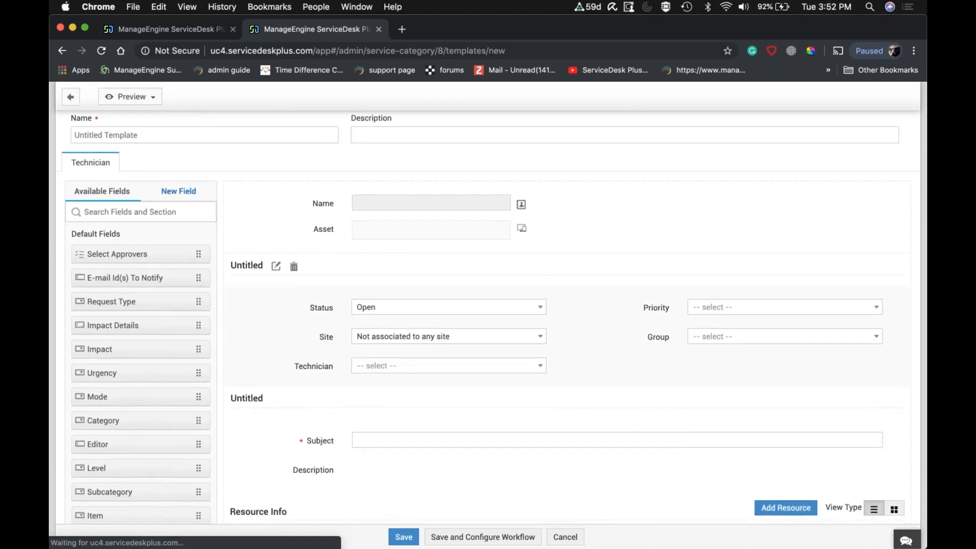
{"action": "scroll", "coordinate": [230, 214], "scroll_direction": "up", "scroll_amount": 3}
{"action": "left_click", "coordinate": [230, 214]}
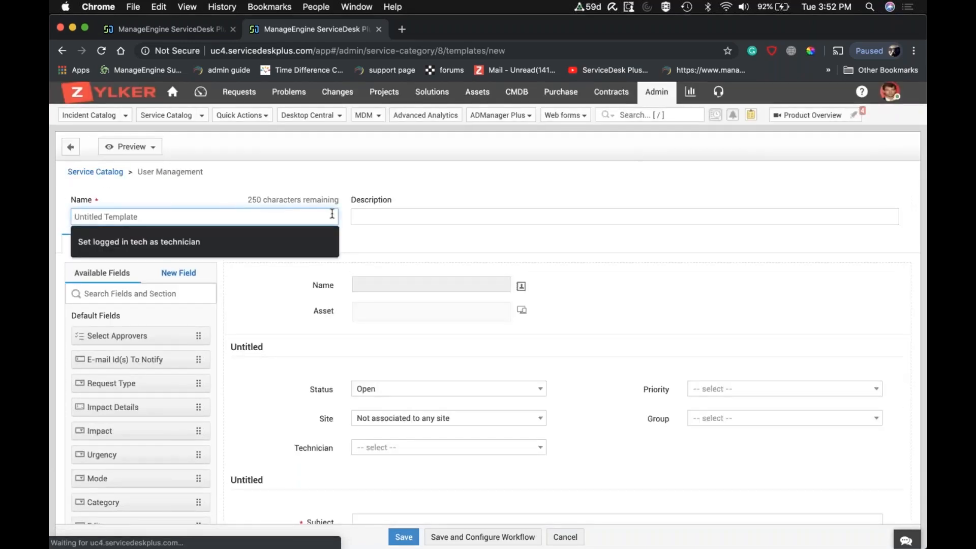
{"action": "left_click", "coordinate": [381, 220]}
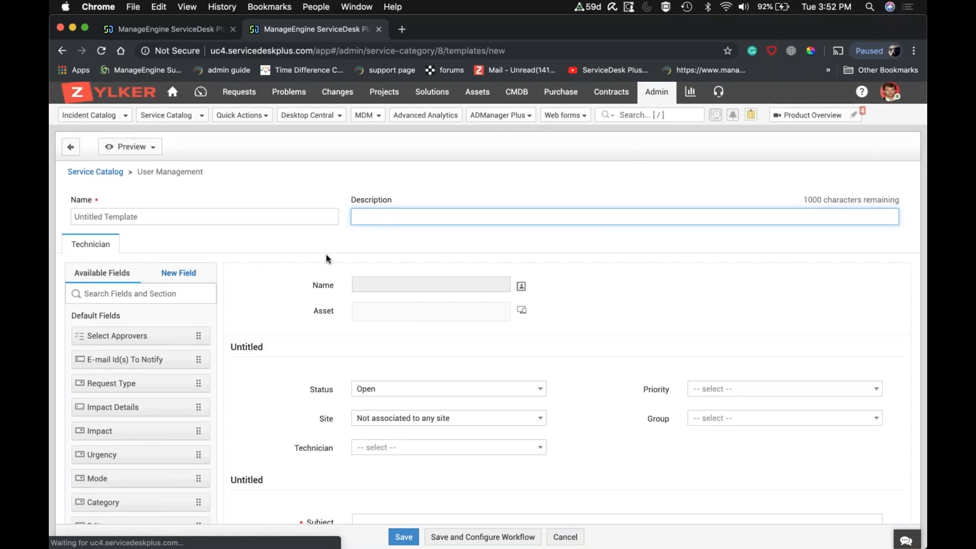
{"action": "scroll", "coordinate": [325, 254], "scroll_direction": "down", "scroll_amount": 3}
{"action": "scroll", "coordinate": [326, 366], "scroll_direction": "down", "scroll_amount": 3}
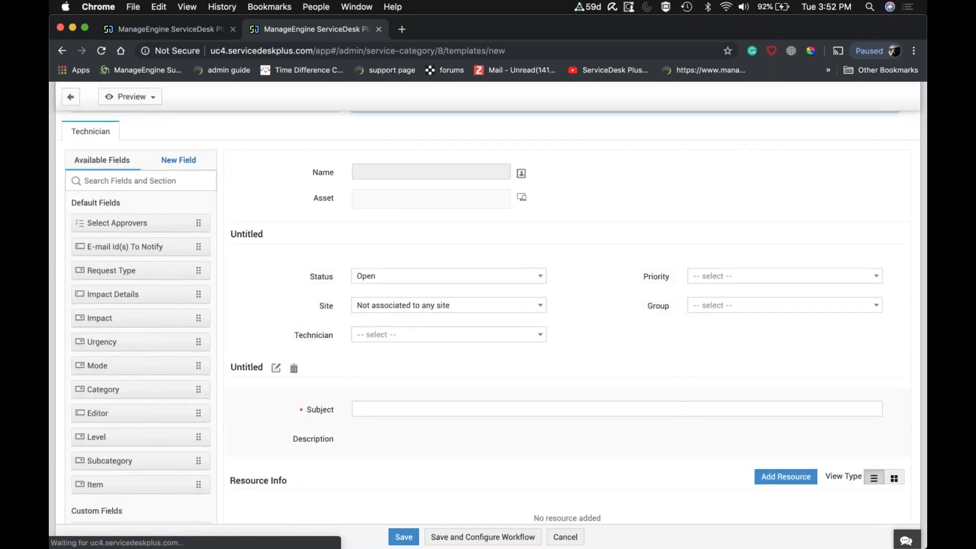
{"action": "scroll", "coordinate": [488, 316], "scroll_direction": "down", "scroll_amount": 2}
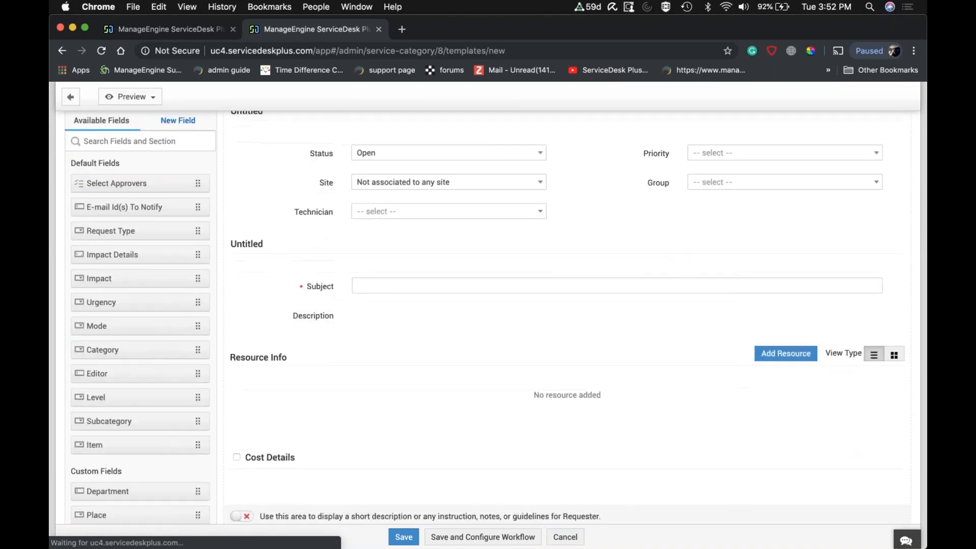
{"action": "scroll", "coordinate": [488, 316], "scroll_direction": "up", "scroll_amount": 2}
{"action": "scroll", "coordinate": [567, 317], "scroll_direction": "up", "scroll_amount": 1}
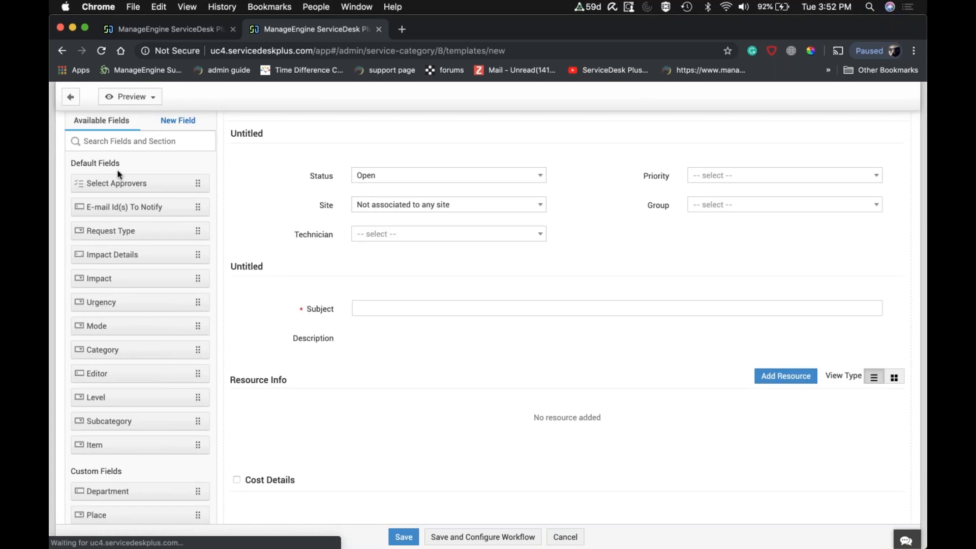
Browse the default and custom fields available for the service template.
{"action": "scroll", "coordinate": [119, 174], "scroll_direction": "down", "scroll_amount": 5}
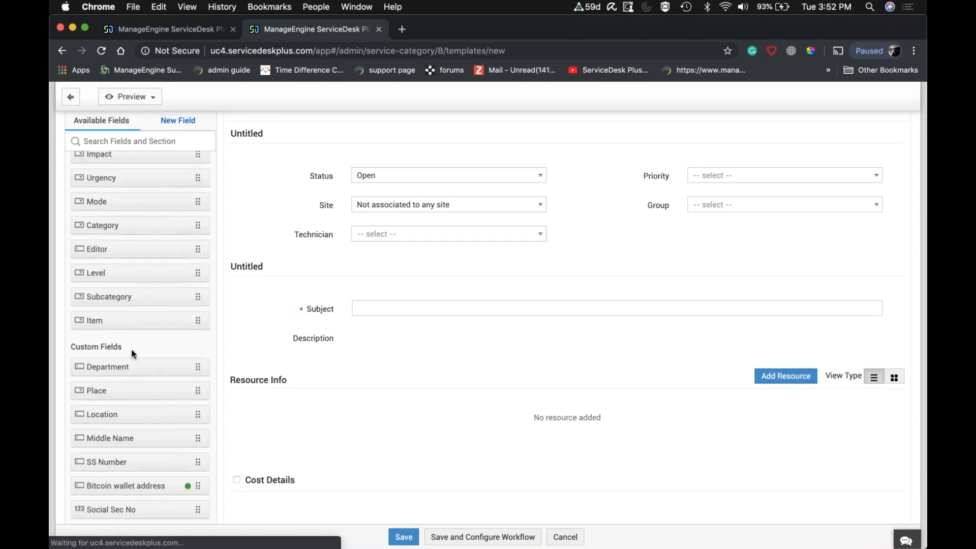
{"action": "scroll", "coordinate": [131, 353], "scroll_direction": "down", "scroll_amount": 2}
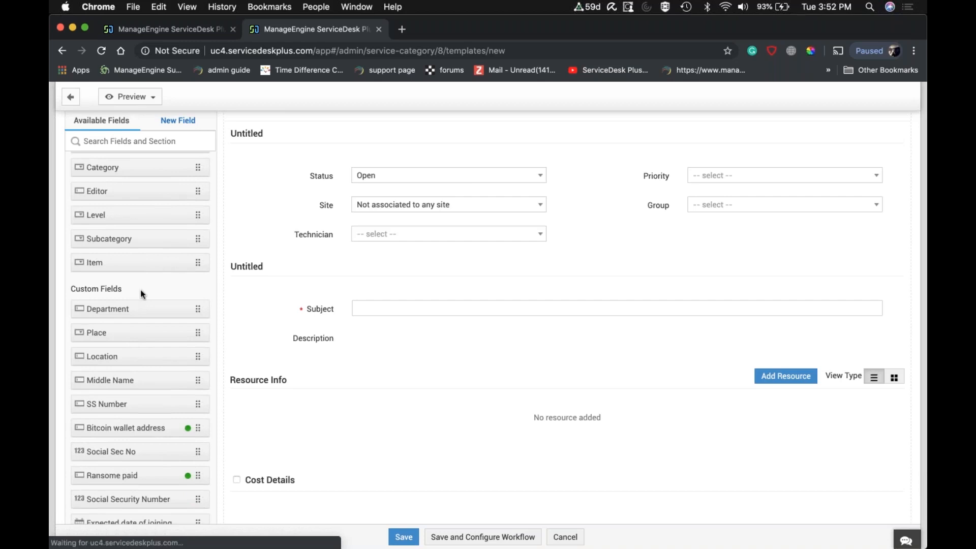
{"action": "scroll", "coordinate": [143, 295], "scroll_direction": "down", "scroll_amount": 1}
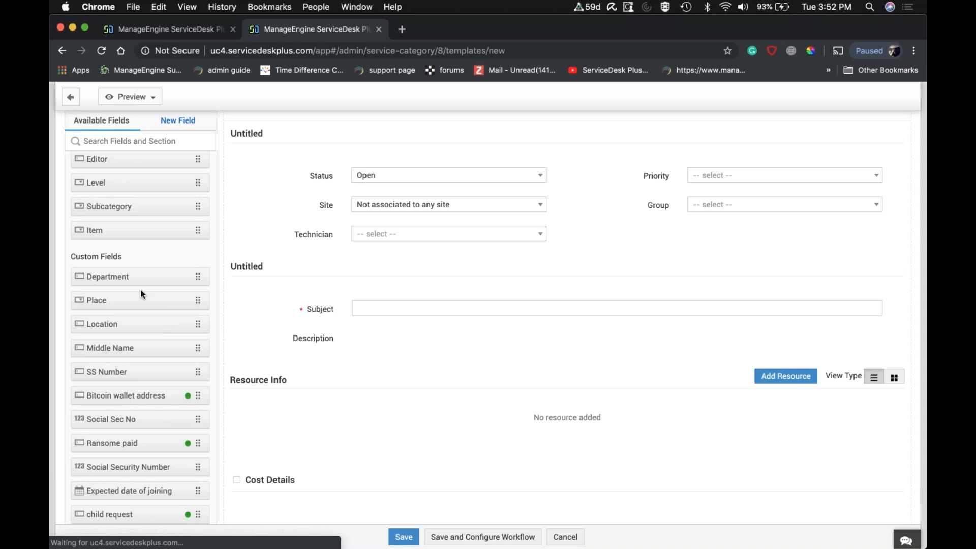
{"action": "scroll", "coordinate": [141, 292], "scroll_direction": "down", "scroll_amount": 1}
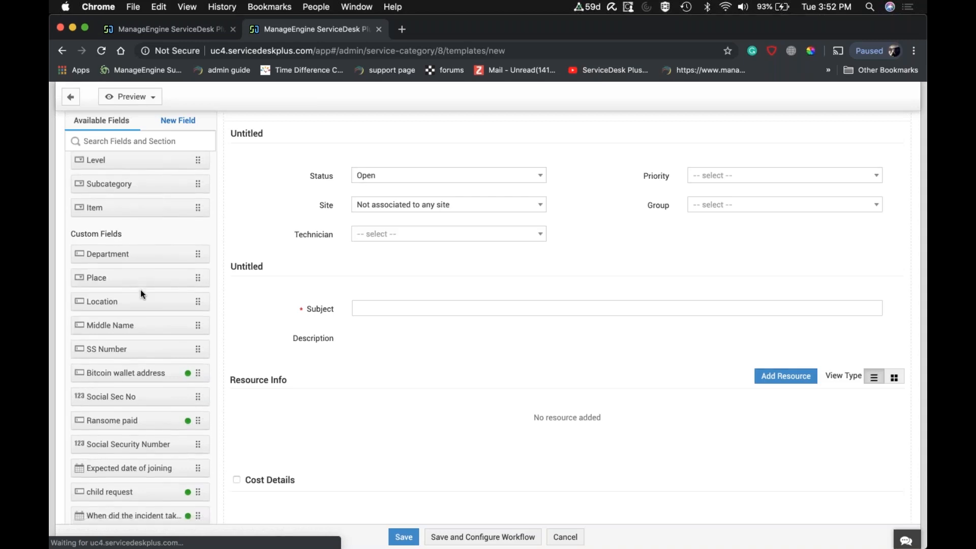
{"action": "scroll", "coordinate": [140, 337], "scroll_direction": "down", "scroll_amount": 1}
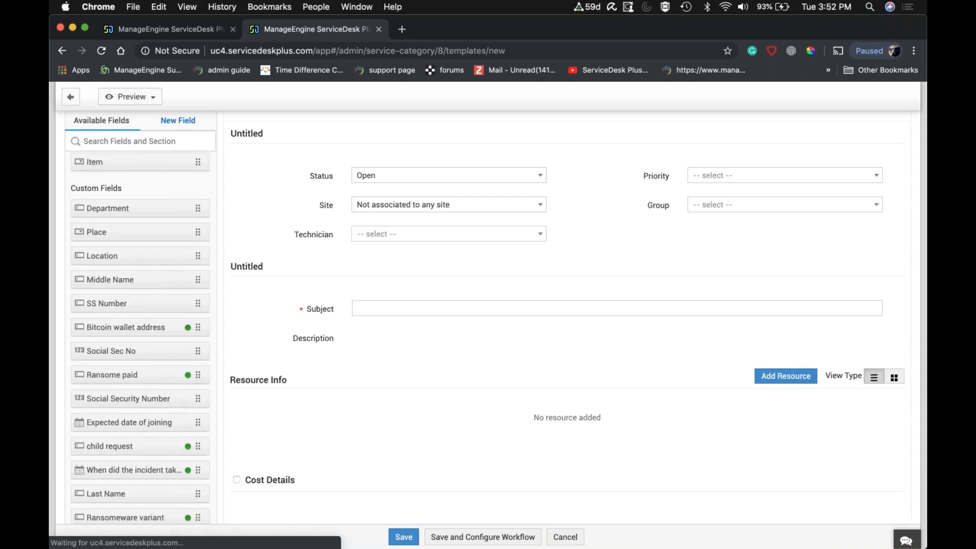
{"action": "scroll", "coordinate": [141, 338], "scroll_direction": "down", "scroll_amount": 2}
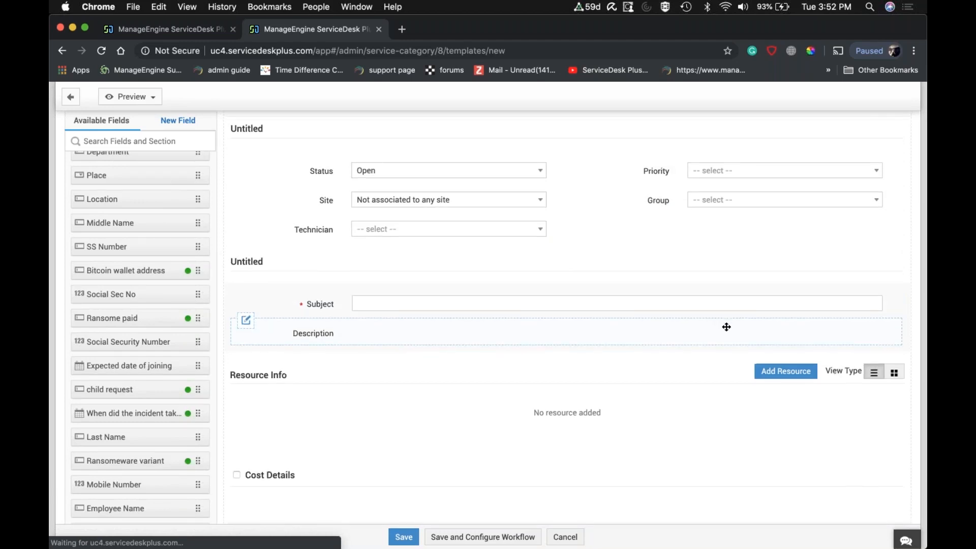
Name the new User Management service template "New hire demo" so that resources can be added to it.
{"action": "scroll", "coordinate": [725, 327], "scroll_direction": "down", "scroll_amount": 5}
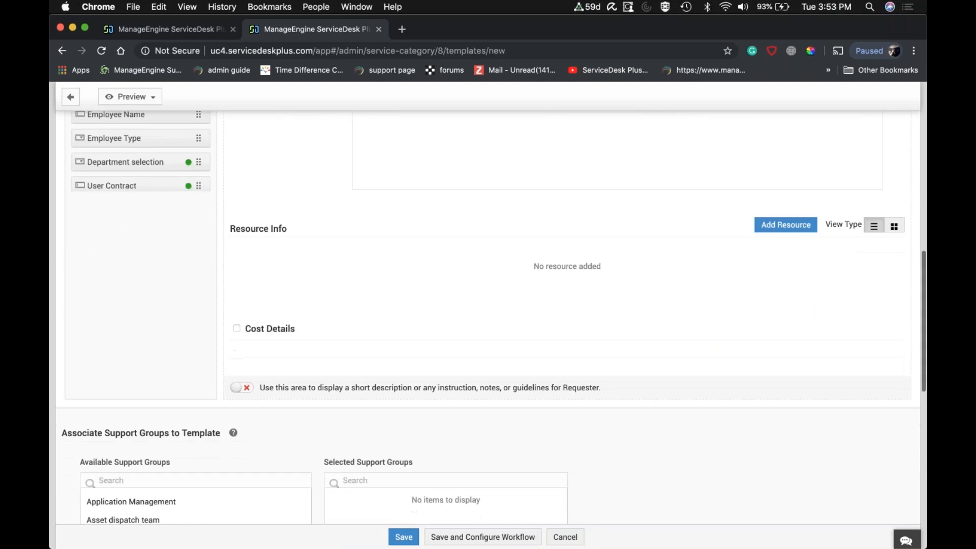
{"action": "left_click", "coordinate": [787, 226]}
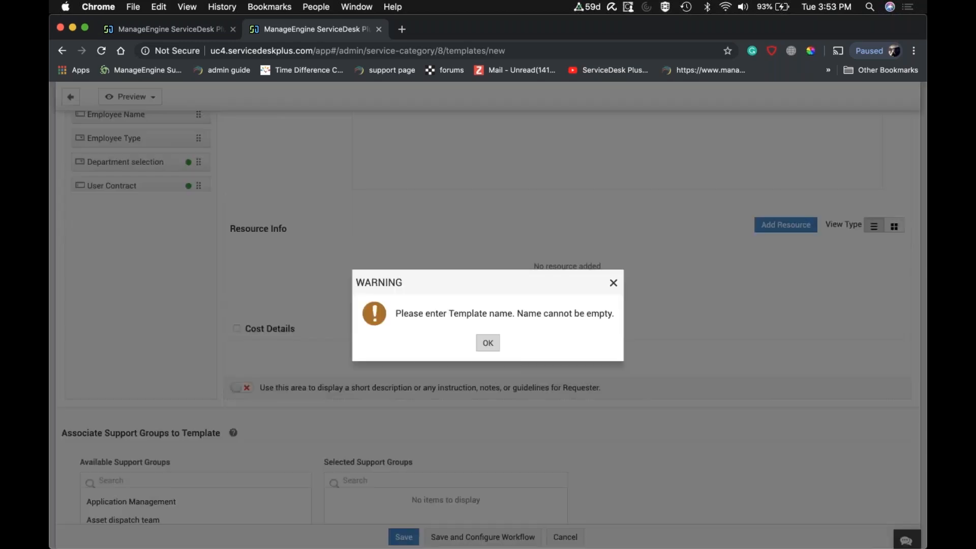
{"action": "left_click", "coordinate": [488, 343]}
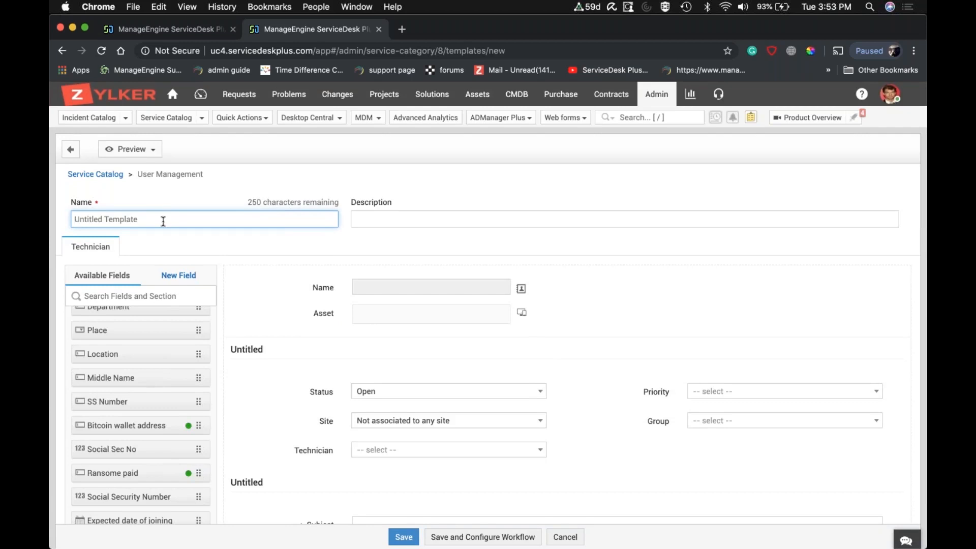
{"action": "type", "text": "New hire demo"}
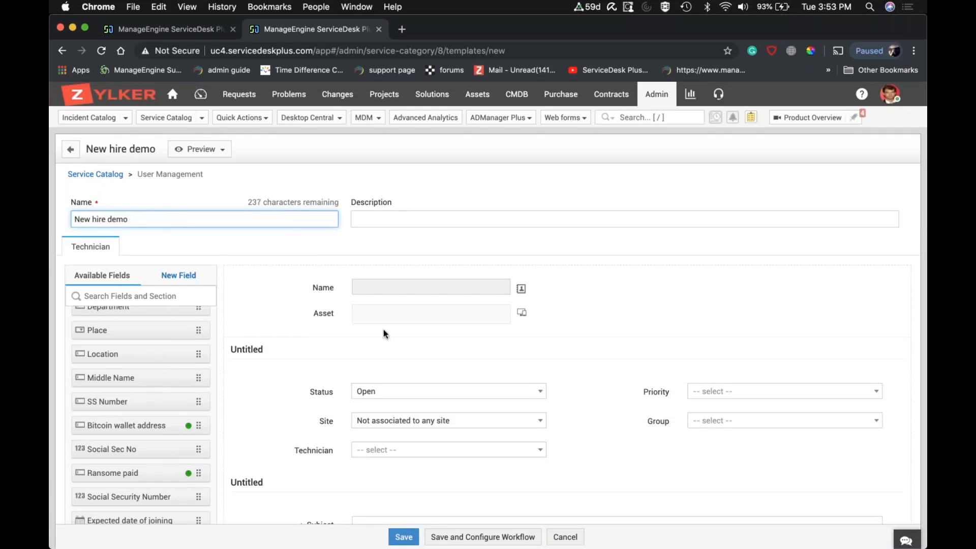
Draft a template resource titled "Asset info" that uses the existing question "Assets provided to the user".
{"action": "scroll", "coordinate": [384, 334], "scroll_direction": "down", "scroll_amount": 15}
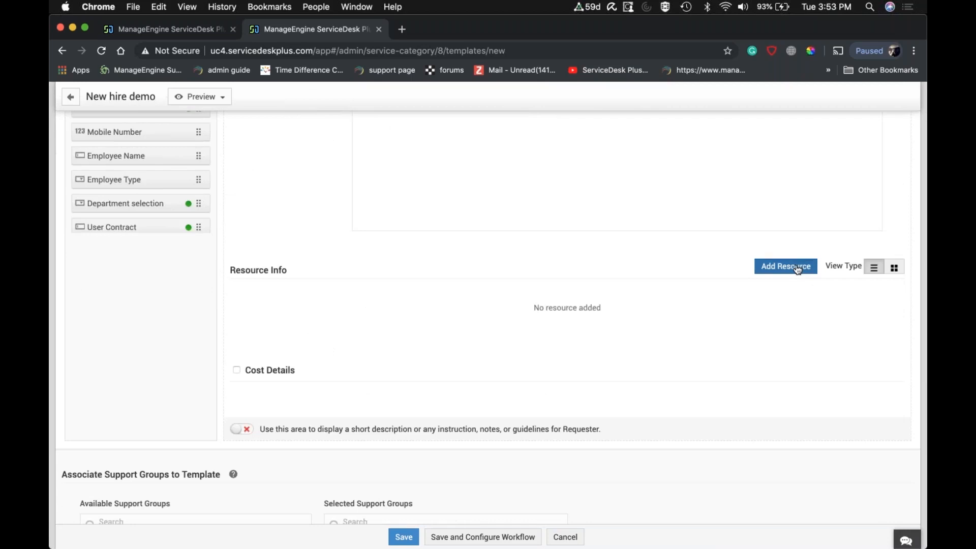
{"action": "left_click", "coordinate": [792, 269]}
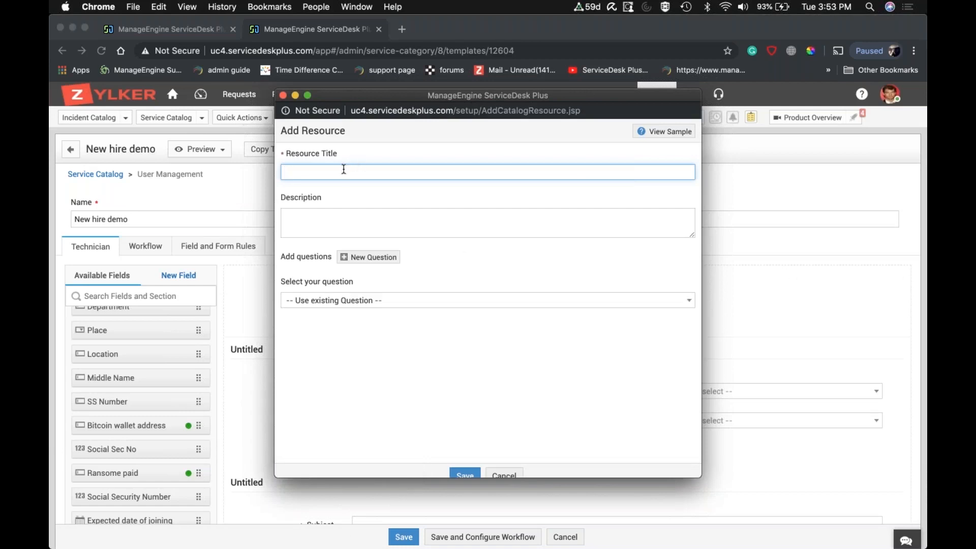
{"action": "type", "text": "Asset info"}
{"action": "left_click", "coordinate": [346, 221]}
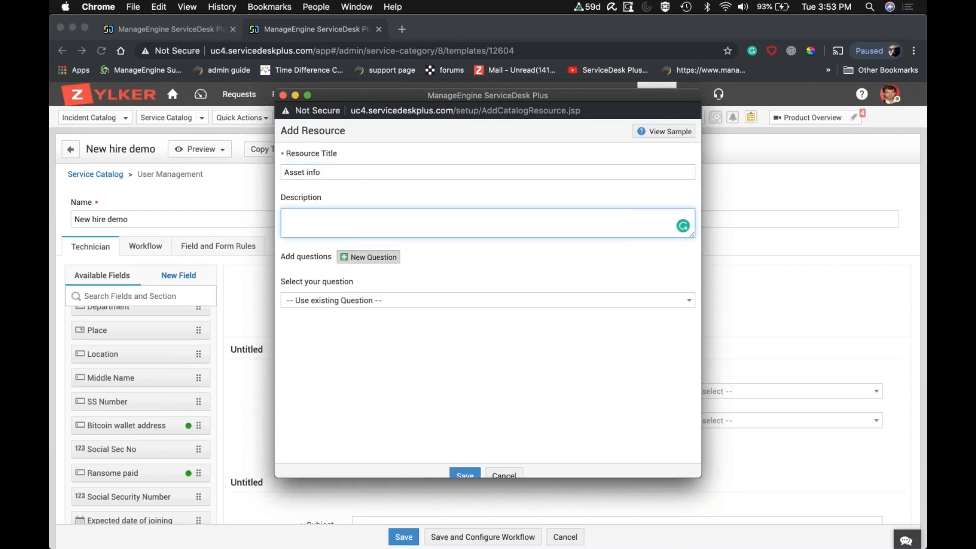
{"action": "left_click", "coordinate": [397, 301]}
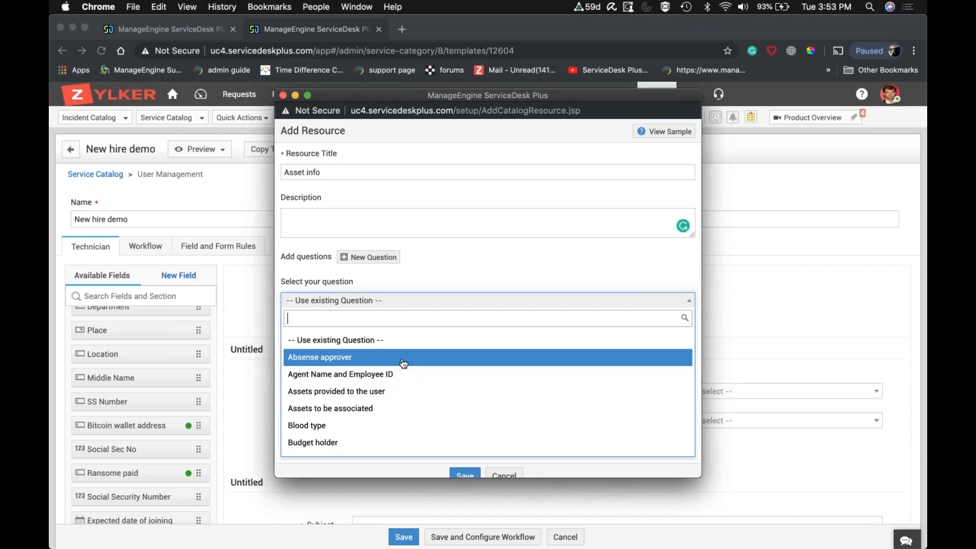
{"action": "left_click", "coordinate": [395, 392]}
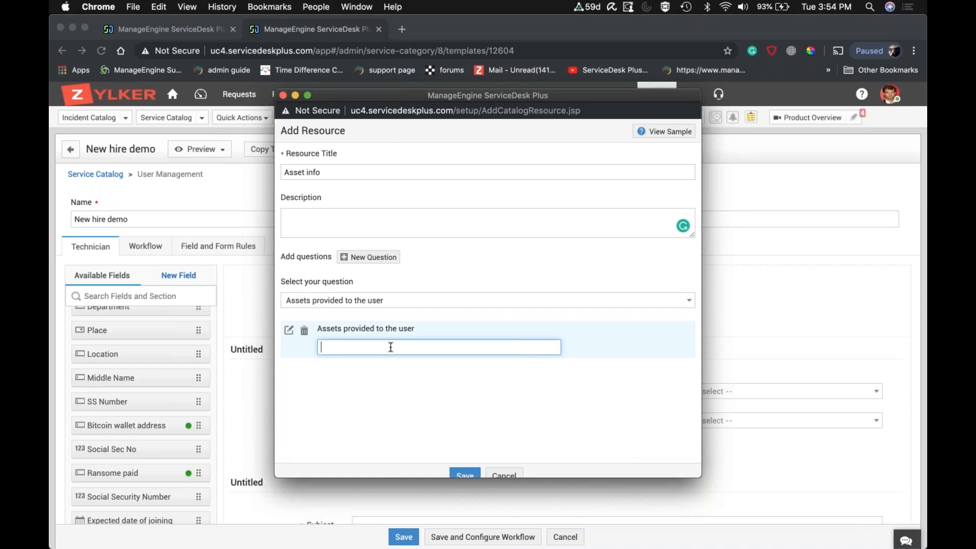
Draft a yes-or-no question about permanent employees, view the drop-down, check box and plain text question types, and close the resource form unsaved.
{"action": "left_click", "coordinate": [371, 258]}
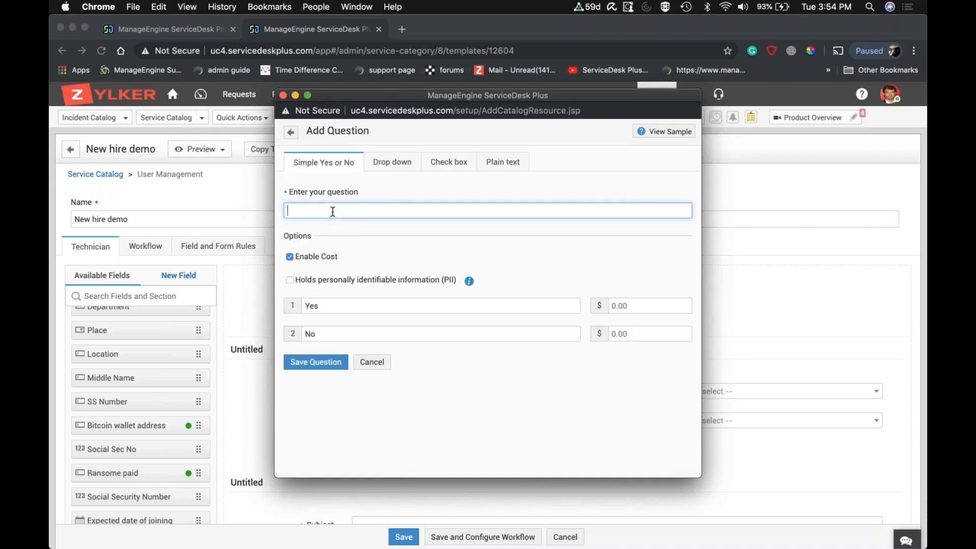
{"action": "type", "text": "Permanen"}
{"action": "type", "text": "ployee"}
{"action": "left_click", "coordinate": [390, 164]}
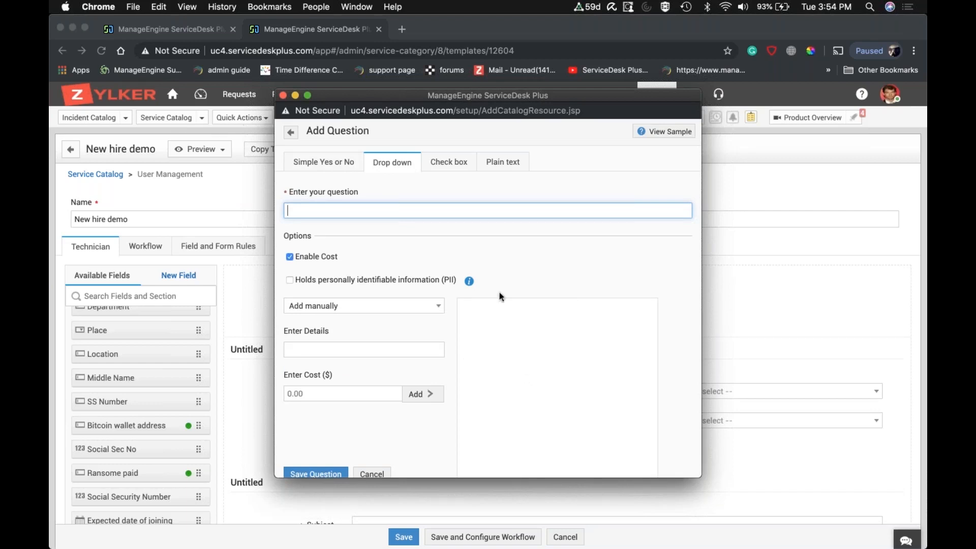
{"action": "left_click", "coordinate": [452, 162]}
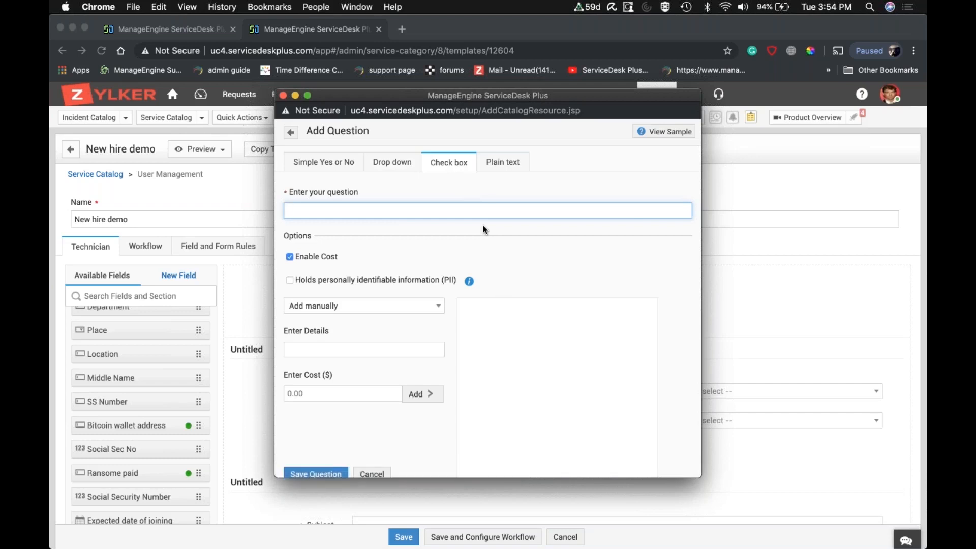
{"action": "left_click", "coordinate": [501, 165]}
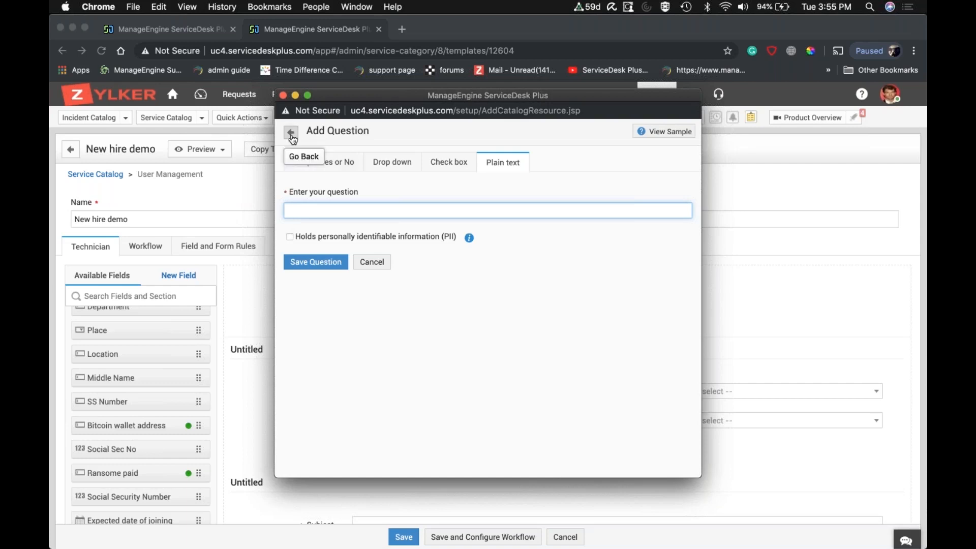
{"action": "left_click", "coordinate": [283, 96]}
Make the template visible to requesters and associate the Managers user group with it.
{"action": "scroll", "coordinate": [283, 97], "scroll_direction": "down", "scroll_amount": 3}
{"action": "scroll", "coordinate": [422, 396], "scroll_direction": "down", "scroll_amount": 10}
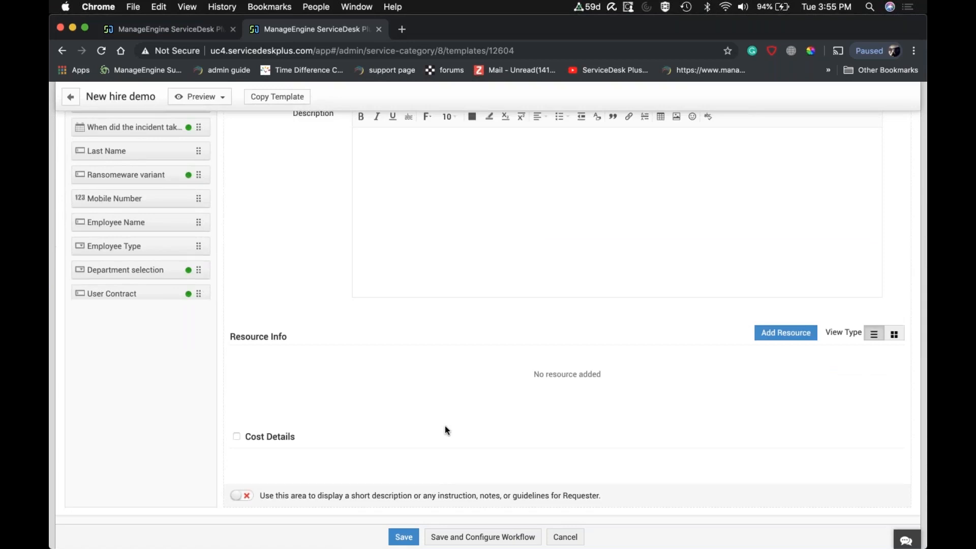
{"action": "scroll", "coordinate": [445, 430], "scroll_direction": "down", "scroll_amount": 3}
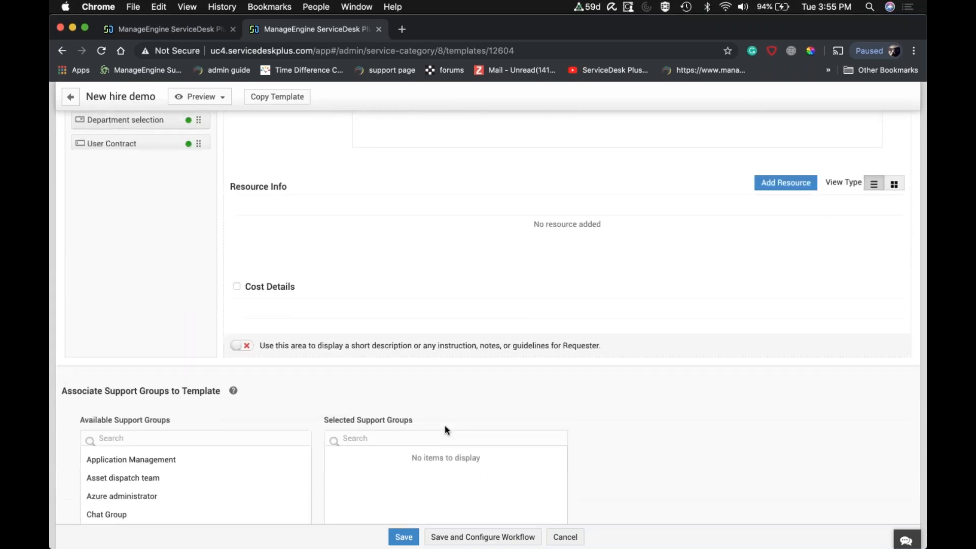
{"action": "scroll", "coordinate": [445, 426], "scroll_direction": "down", "scroll_amount": 1}
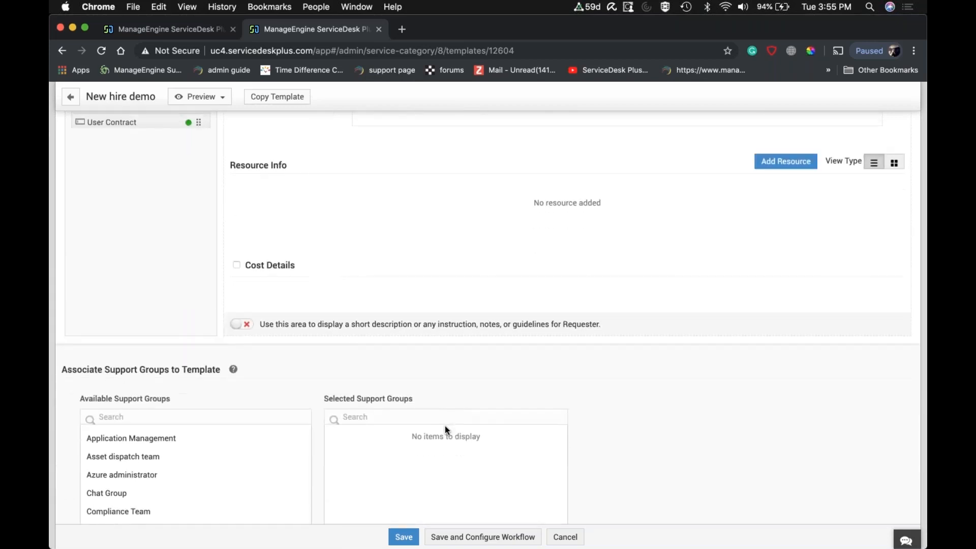
{"action": "scroll", "coordinate": [446, 430], "scroll_direction": "down", "scroll_amount": 3}
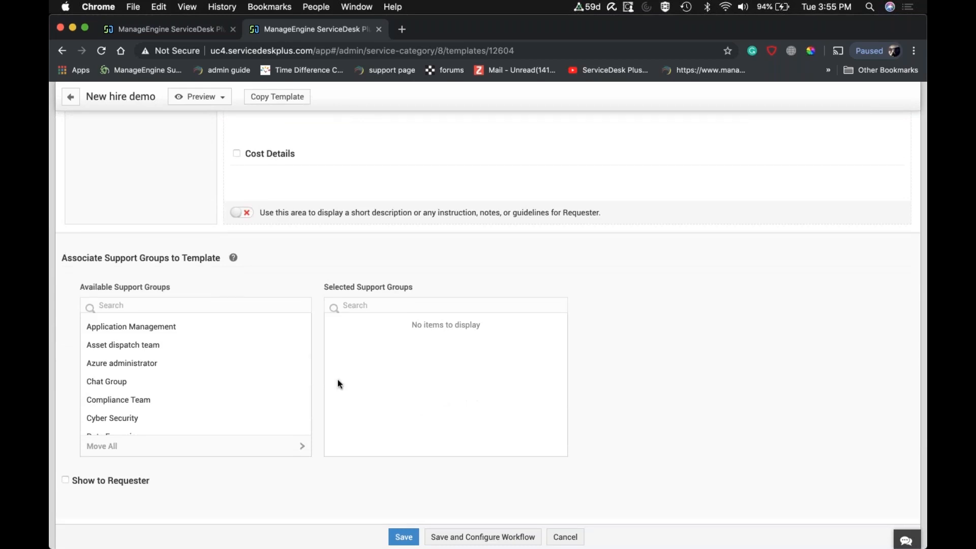
{"action": "left_click", "coordinate": [66, 481]}
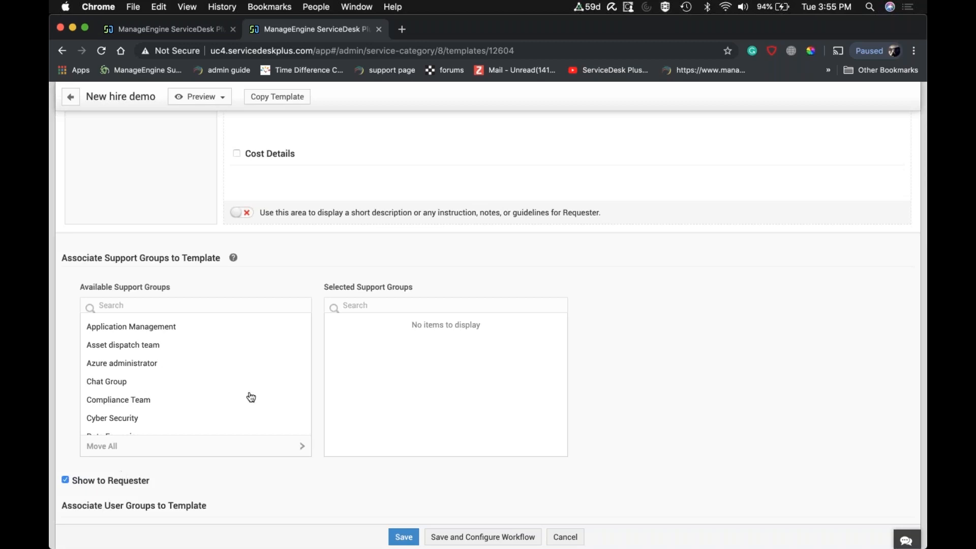
{"action": "scroll", "coordinate": [274, 406], "scroll_direction": "down", "scroll_amount": 5}
{"action": "scroll", "coordinate": [313, 475], "scroll_direction": "down", "scroll_amount": 4}
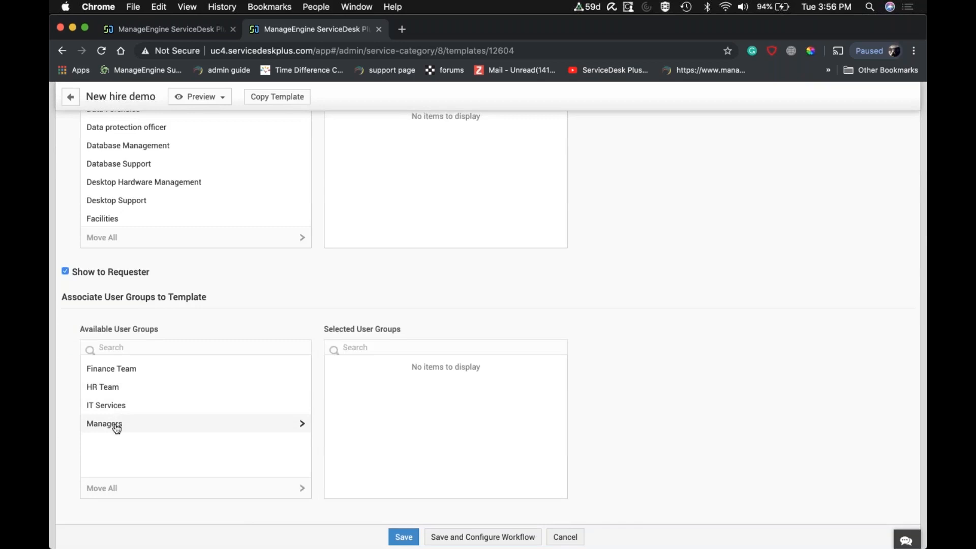
{"action": "left_click", "coordinate": [115, 429]}
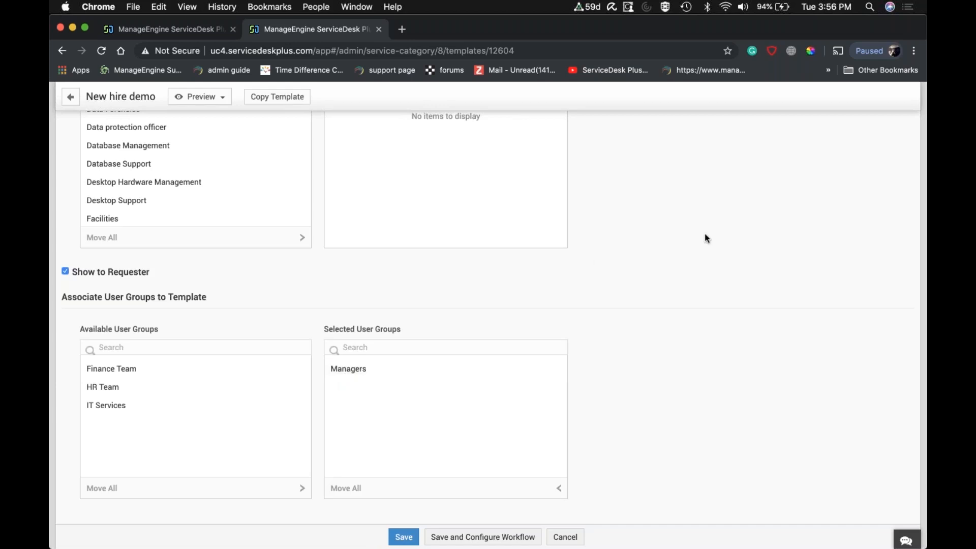
Open the admin settings in a separate browser tab and find the User Groups configuration.
{"action": "scroll", "coordinate": [706, 234], "scroll_direction": "up", "scroll_amount": 15}
{"action": "scroll", "coordinate": [704, 233], "scroll_direction": "up", "scroll_amount": 5}
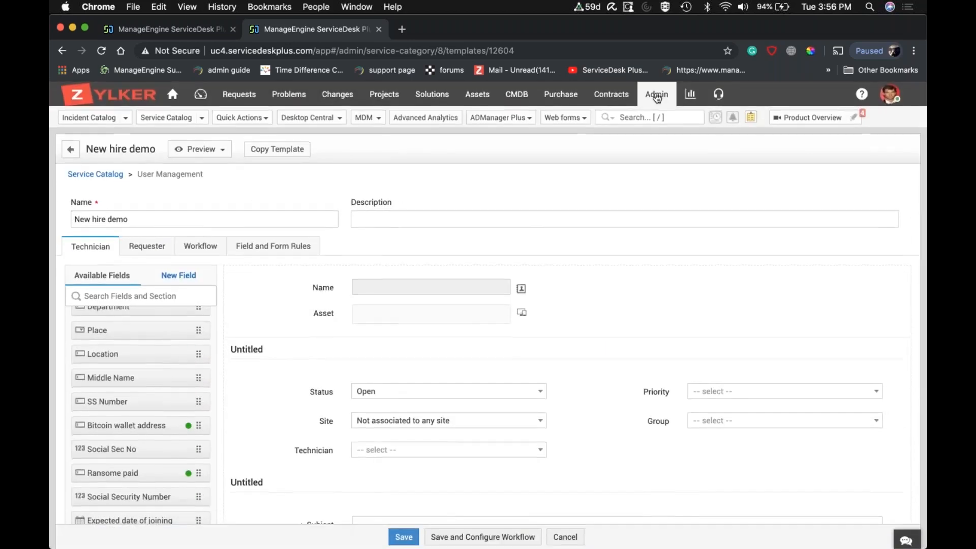
{"action": "right_click", "coordinate": [660, 95]}
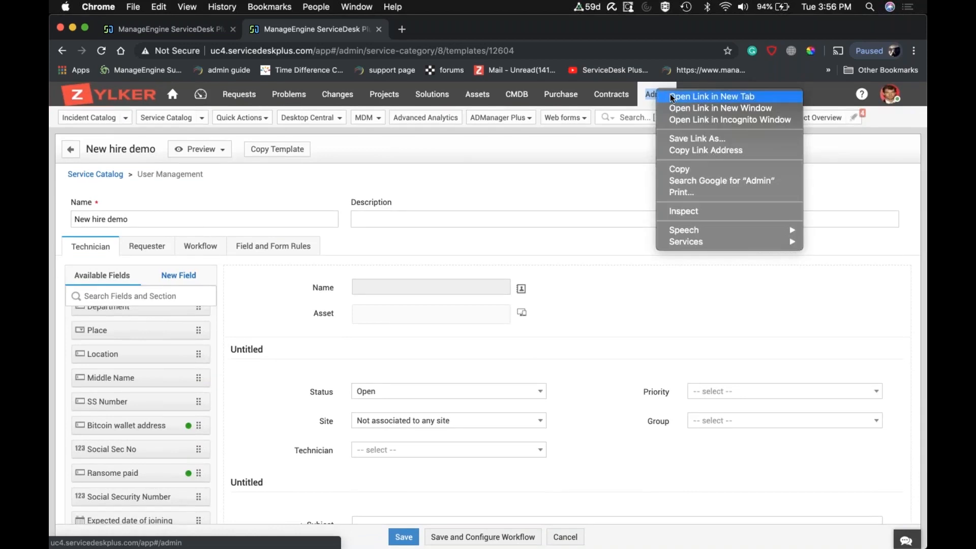
{"action": "left_click", "coordinate": [671, 97]}
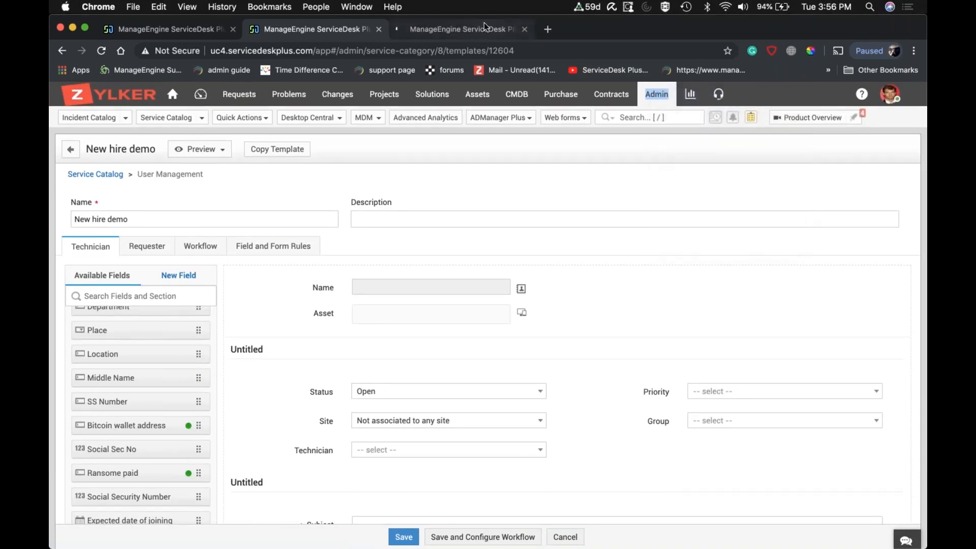
{"action": "left_click", "coordinate": [484, 22]}
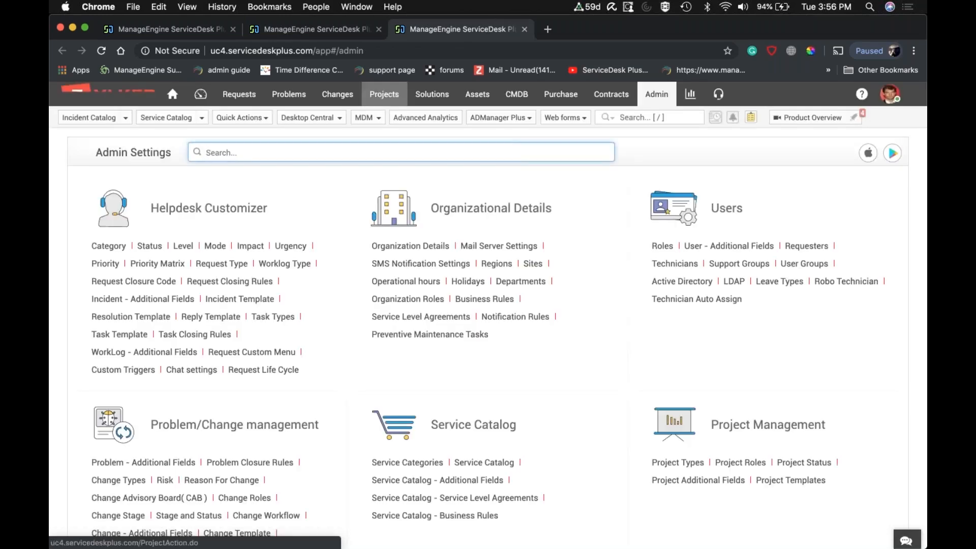
{"action": "type", "text": "user"}
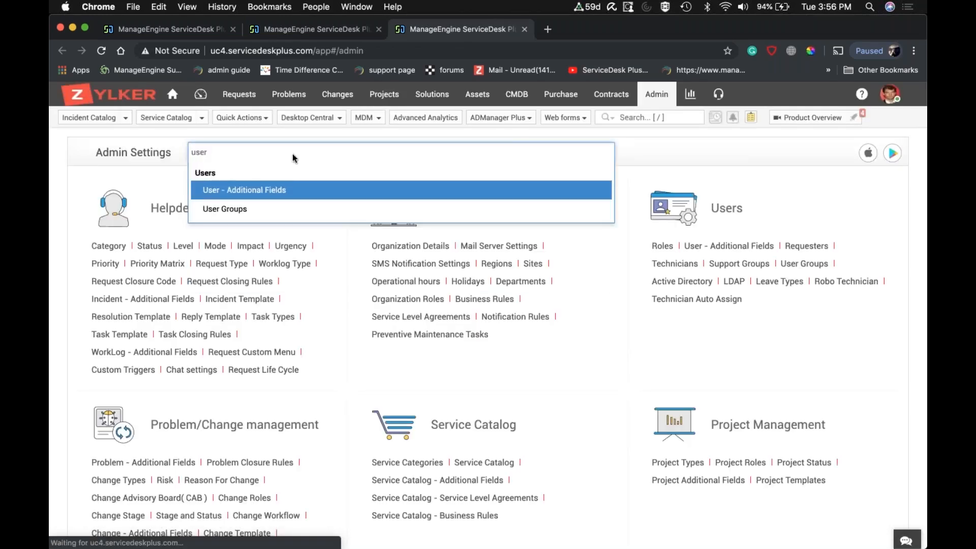
{"action": "key", "text": "Down"}
{"action": "key", "text": "Return"}
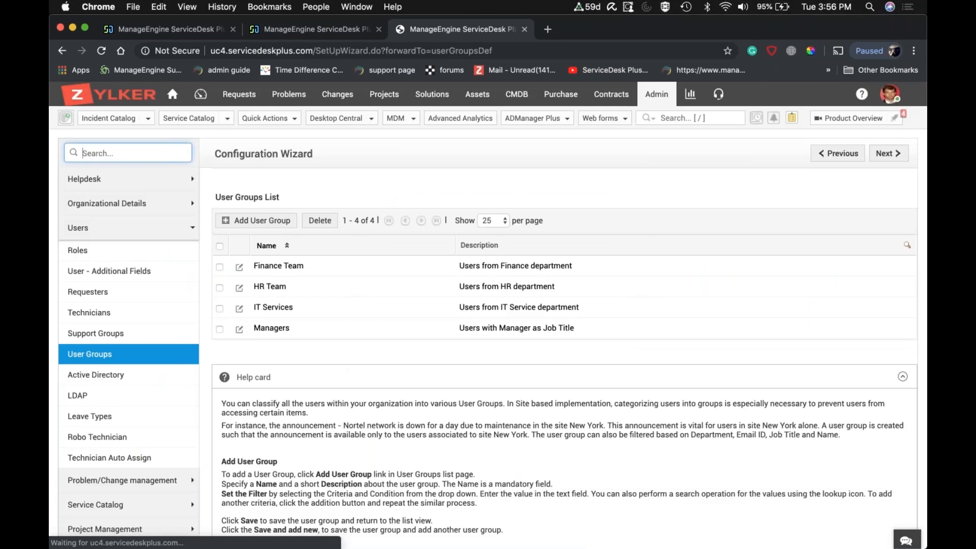
Draft a user group named "Executives" filtered on Job Title contains "Executive", and close the tab without saving it.
{"action": "left_click", "coordinate": [253, 225]}
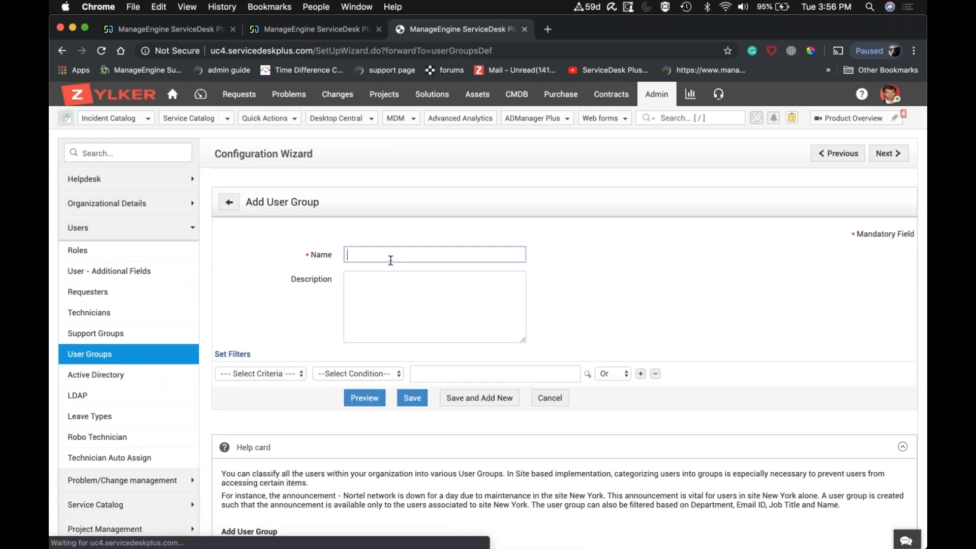
{"action": "type", "text": "Executives"}
{"action": "left_click", "coordinate": [288, 373]}
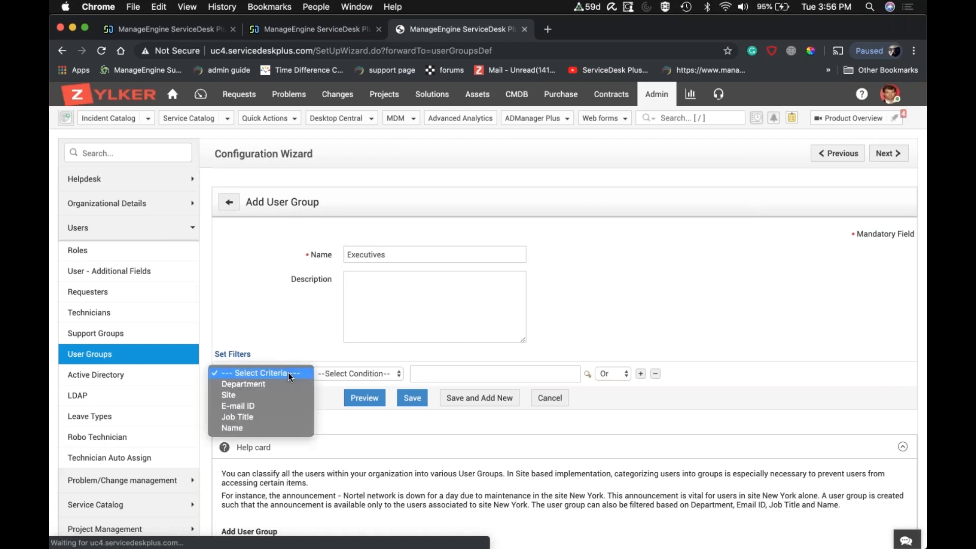
{"action": "left_click", "coordinate": [270, 415]}
{"action": "left_click", "coordinate": [361, 372]}
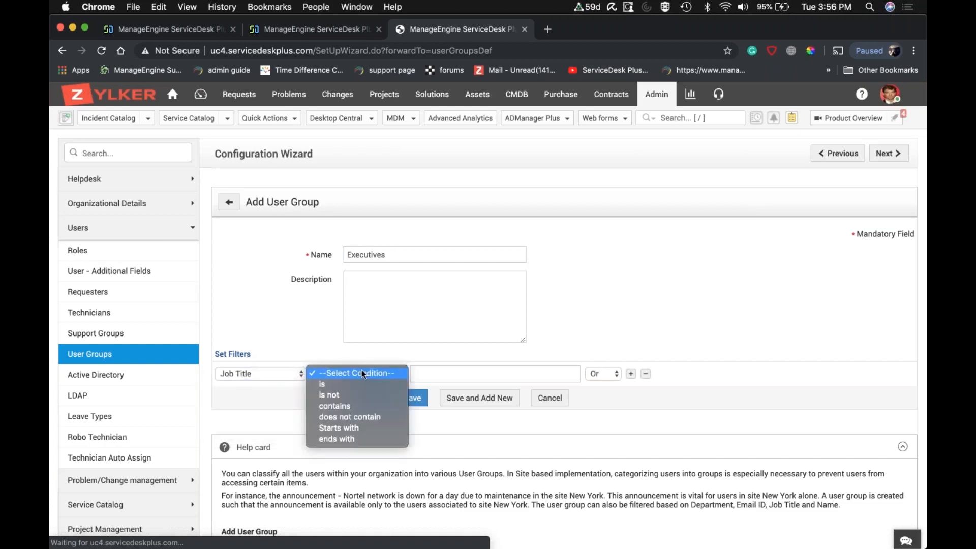
{"action": "left_click", "coordinate": [356, 404]}
{"action": "left_click", "coordinate": [425, 372]}
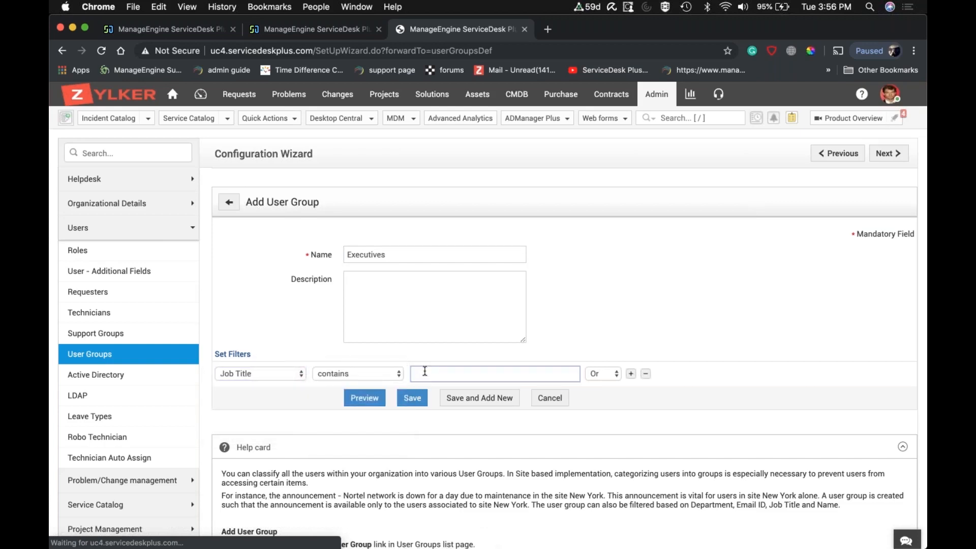
{"action": "type", "text": "Executive"}
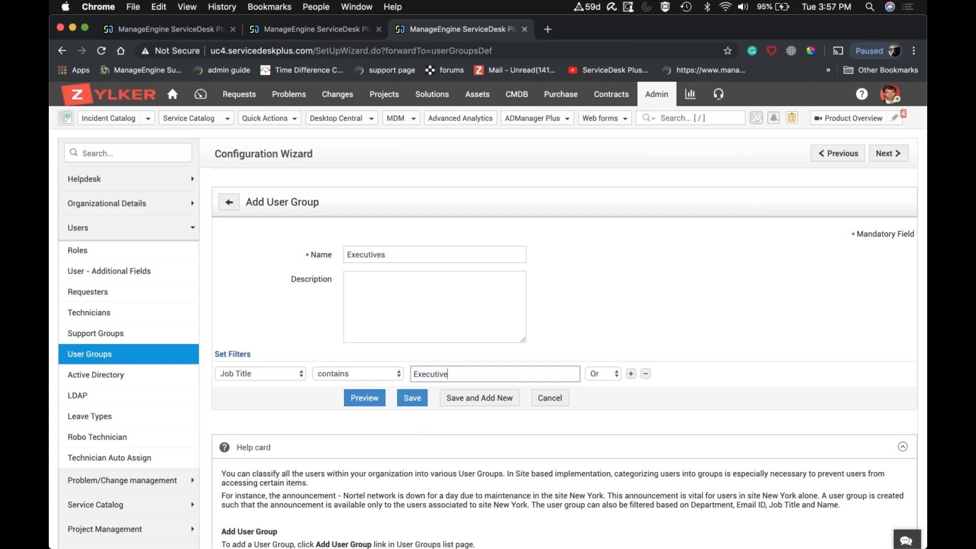
{"action": "left_click", "coordinate": [524, 29]}
Save the New hire demo template and open its workflow configuration with the approval, SLA and task settings.
{"action": "scroll", "coordinate": [490, 353], "scroll_direction": "down", "scroll_amount": 20}
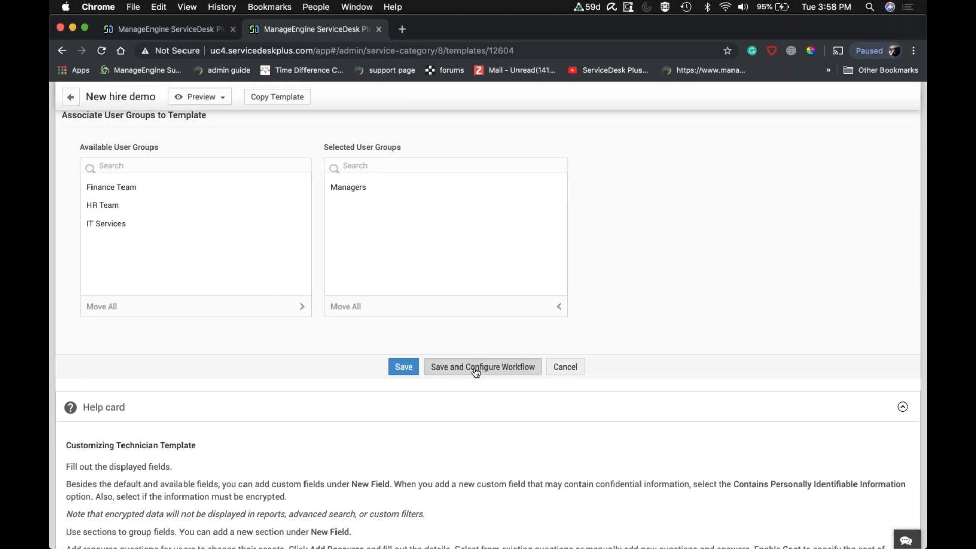
{"action": "left_click", "coordinate": [476, 372]}
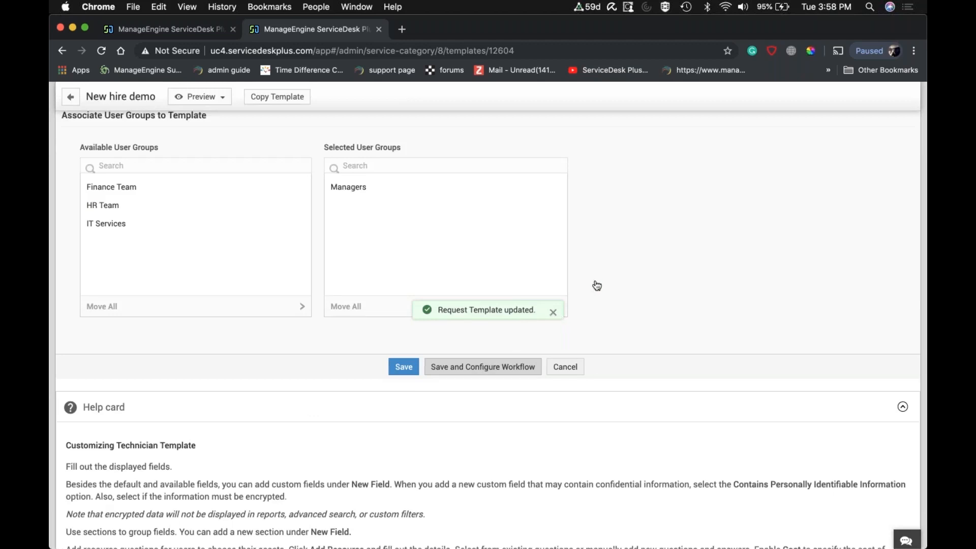
{"action": "scroll", "coordinate": [597, 286], "scroll_direction": "down", "scroll_amount": 2}
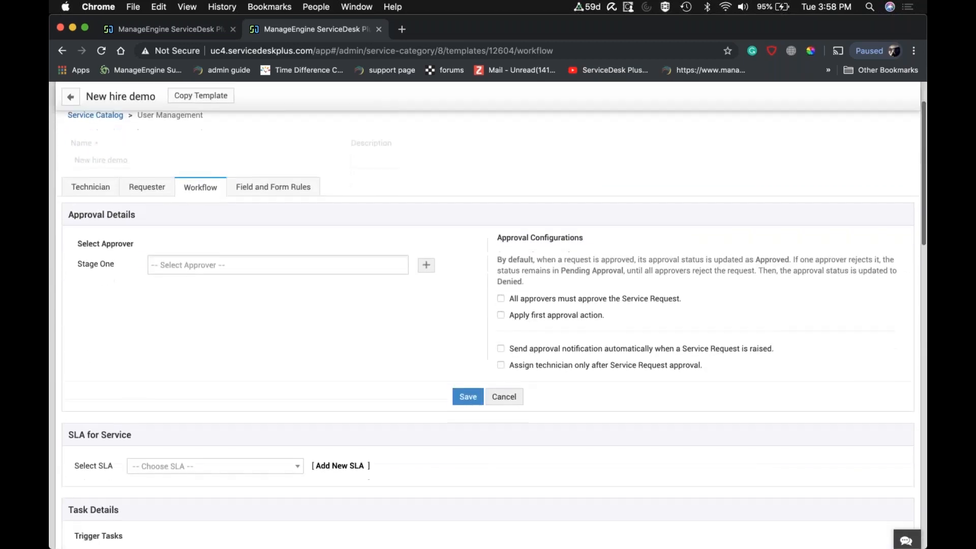
{"action": "scroll", "coordinate": [597, 285], "scroll_direction": "down", "scroll_amount": 1}
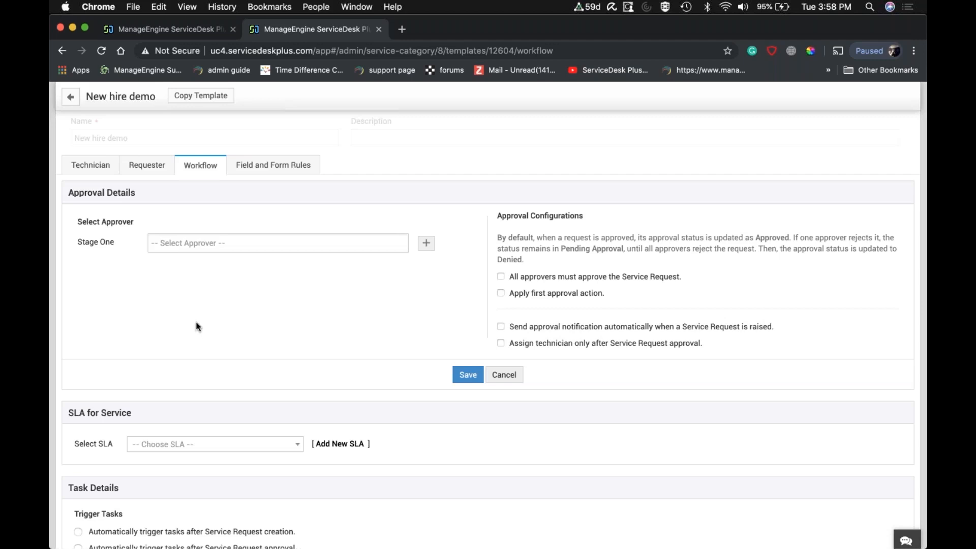
Examine the list of users available as Stage One approvers without selecting any of them.
{"action": "left_click", "coordinate": [196, 245]}
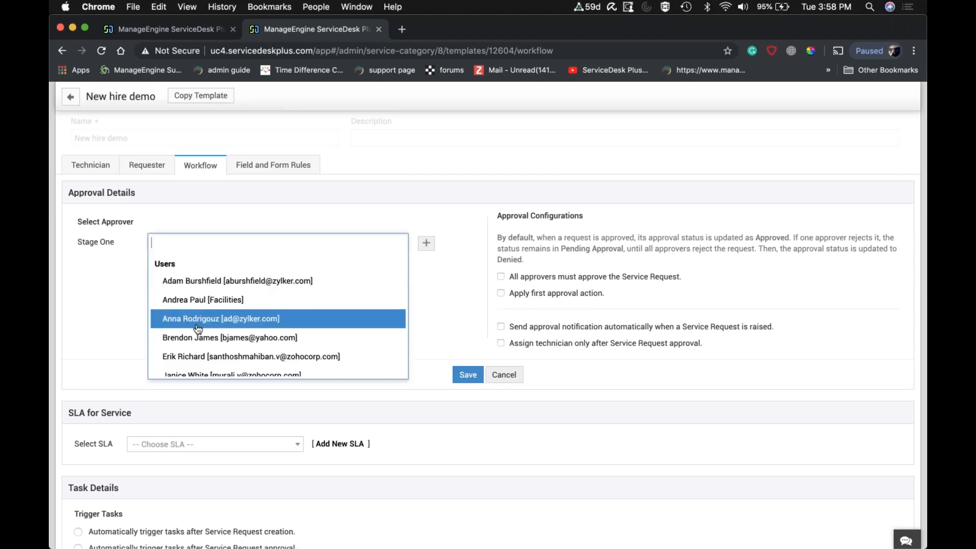
{"action": "scroll", "coordinate": [198, 337], "scroll_direction": "down", "scroll_amount": 2}
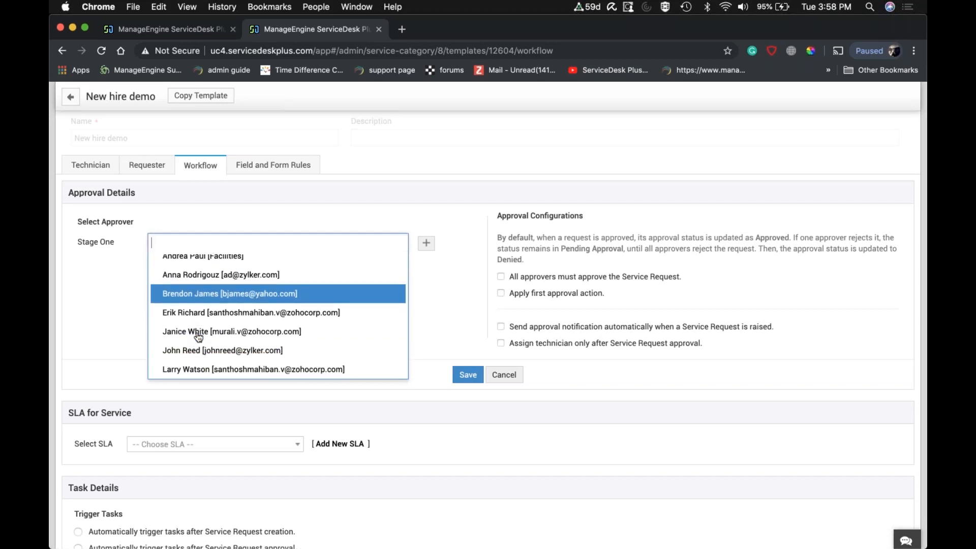
{"action": "scroll", "coordinate": [198, 337], "scroll_direction": "down", "scroll_amount": 2}
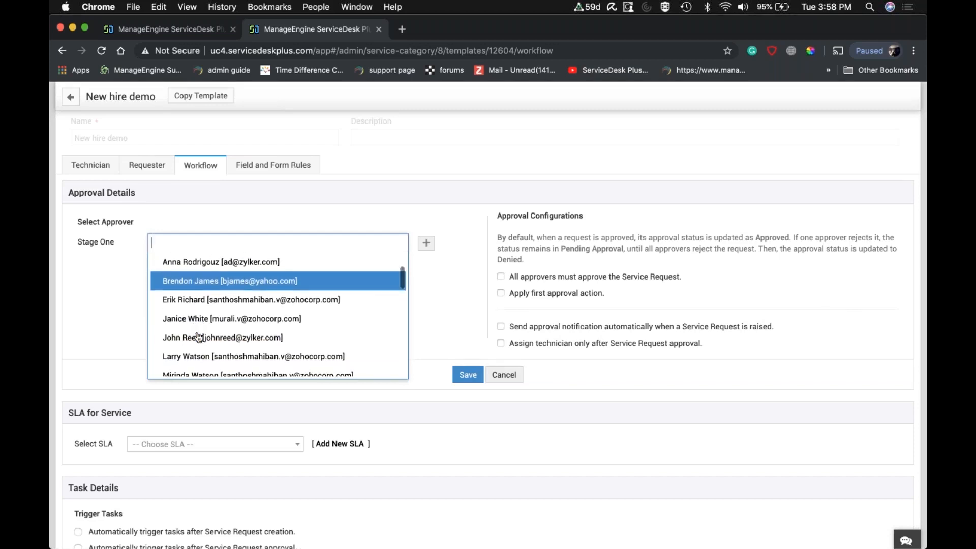
{"action": "scroll", "coordinate": [198, 337], "scroll_direction": "down", "scroll_amount": 2}
{"action": "scroll", "coordinate": [198, 337], "scroll_direction": "up", "scroll_amount": 5}
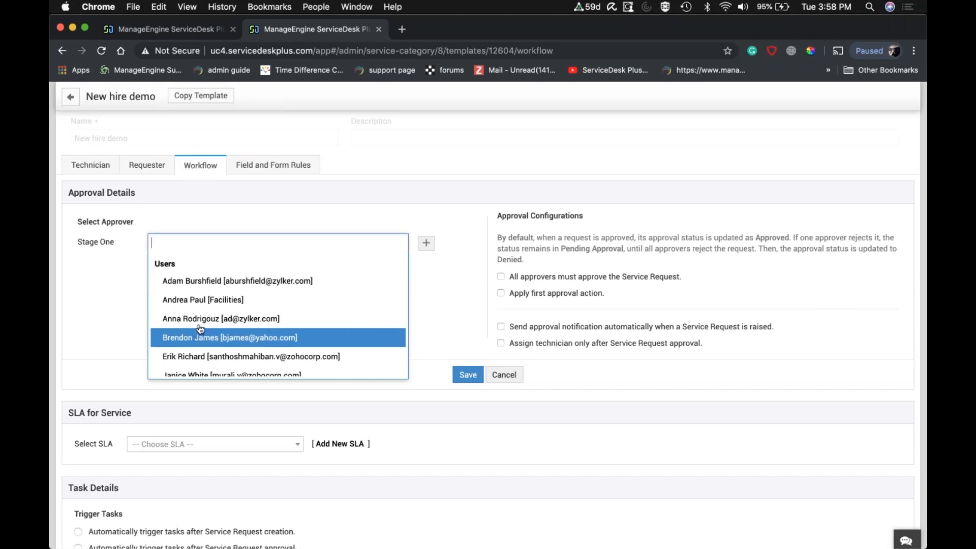
{"action": "left_click", "coordinate": [397, 189]}
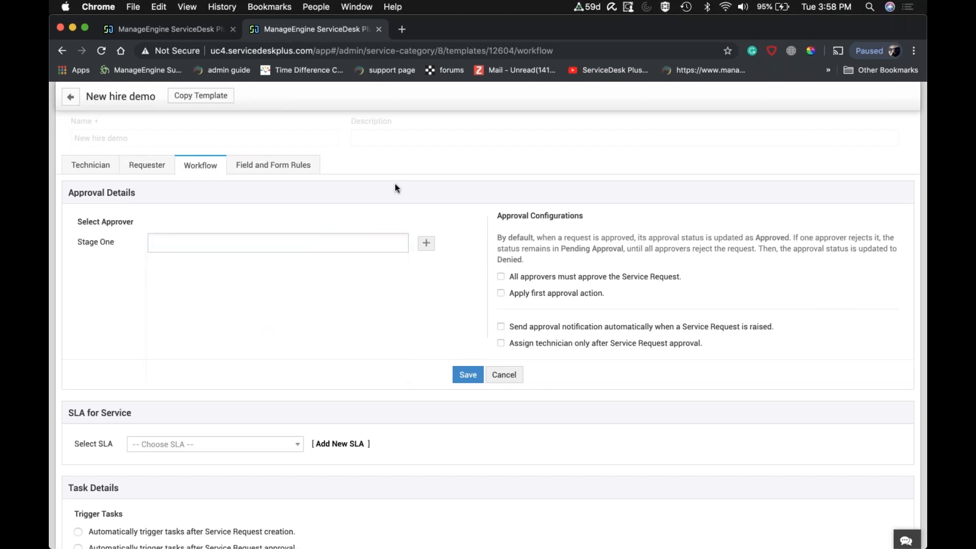
{"action": "left_click", "coordinate": [328, 243]}
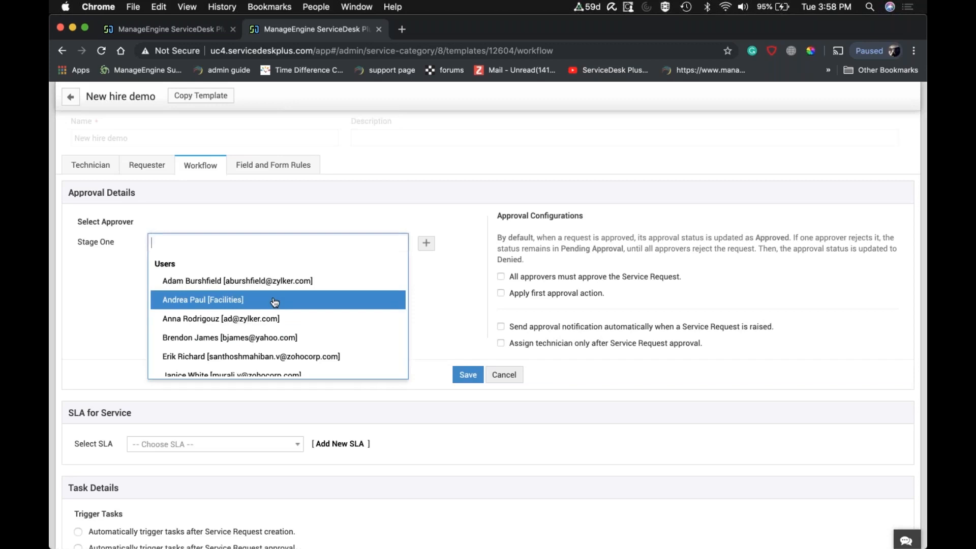
{"action": "left_click", "coordinate": [505, 175]}
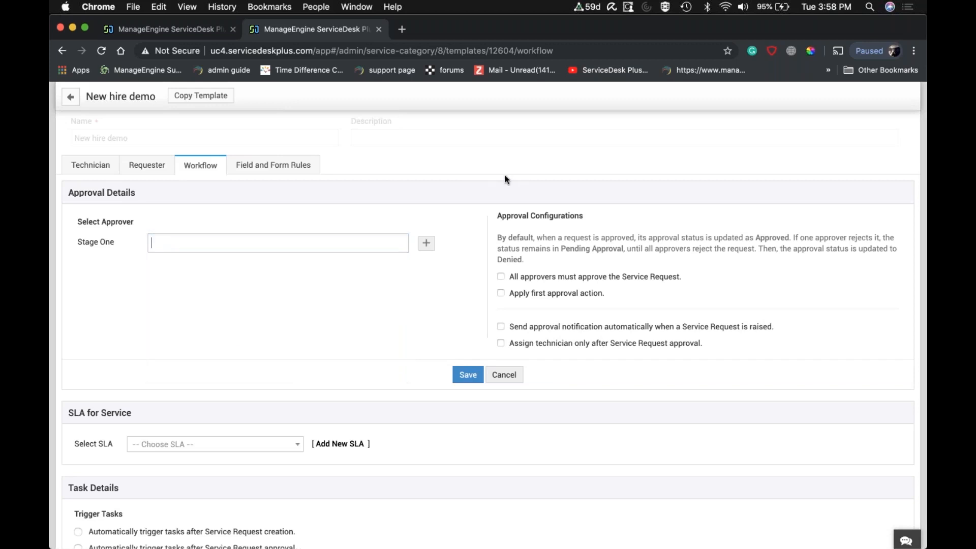
{"action": "left_click", "coordinate": [329, 243]}
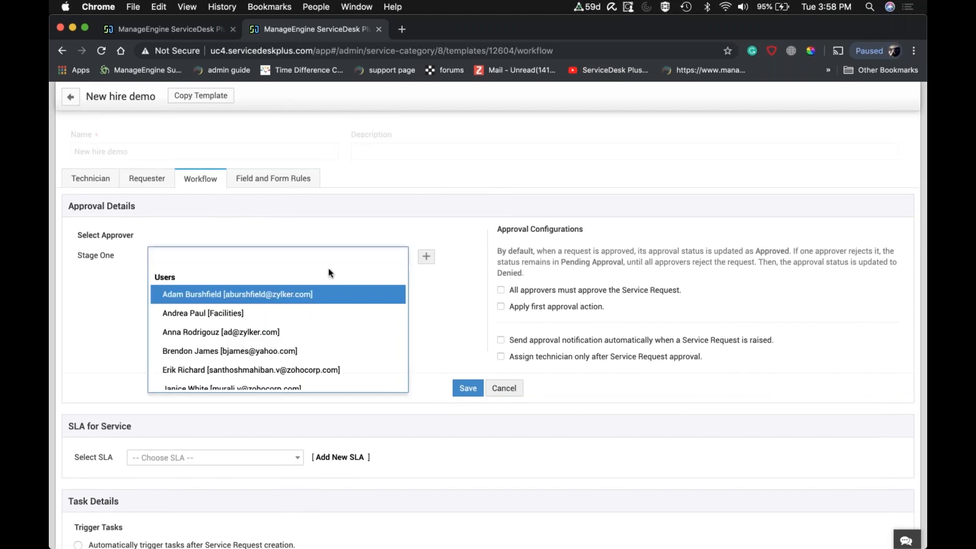
{"action": "left_click", "coordinate": [584, 136]}
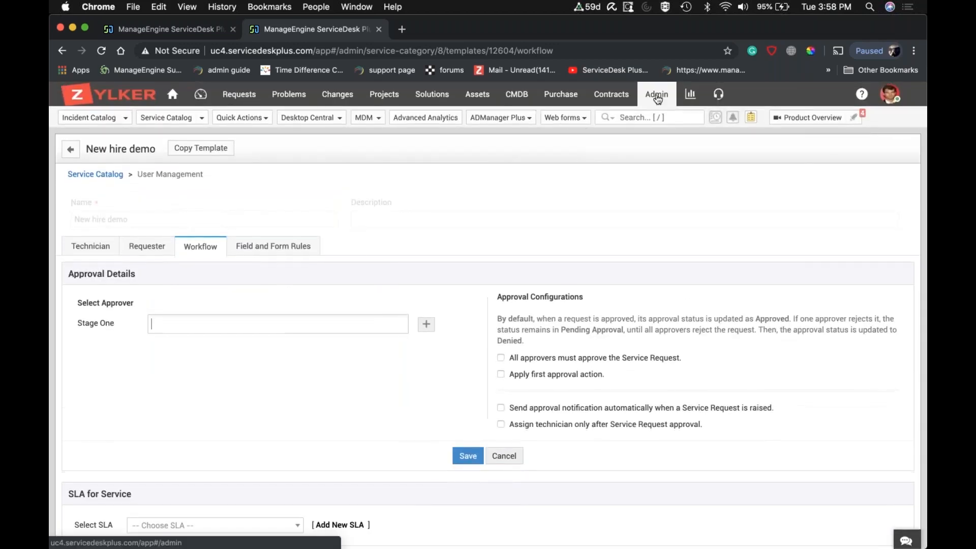
Open the admin settings in a separate browser tab and find the Requesters configuration by searching "requester".
{"action": "right_click", "coordinate": [656, 93]}
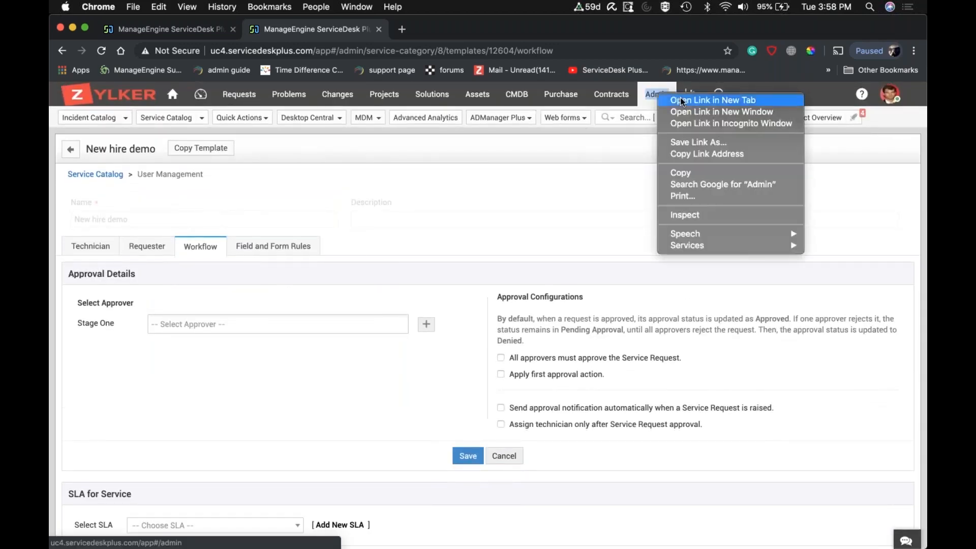
{"action": "left_click", "coordinate": [680, 99]}
{"action": "left_click", "coordinate": [438, 31]}
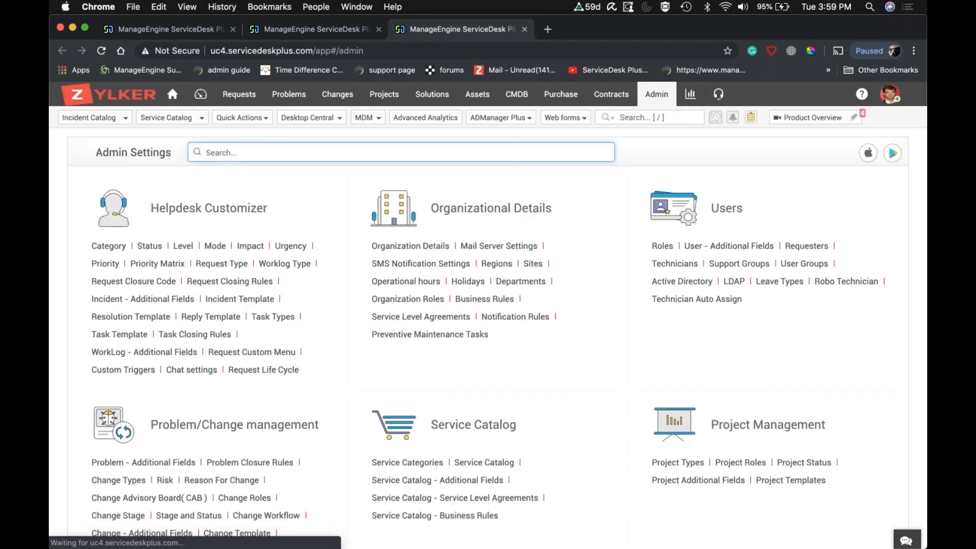
{"action": "type", "text": "reques"}
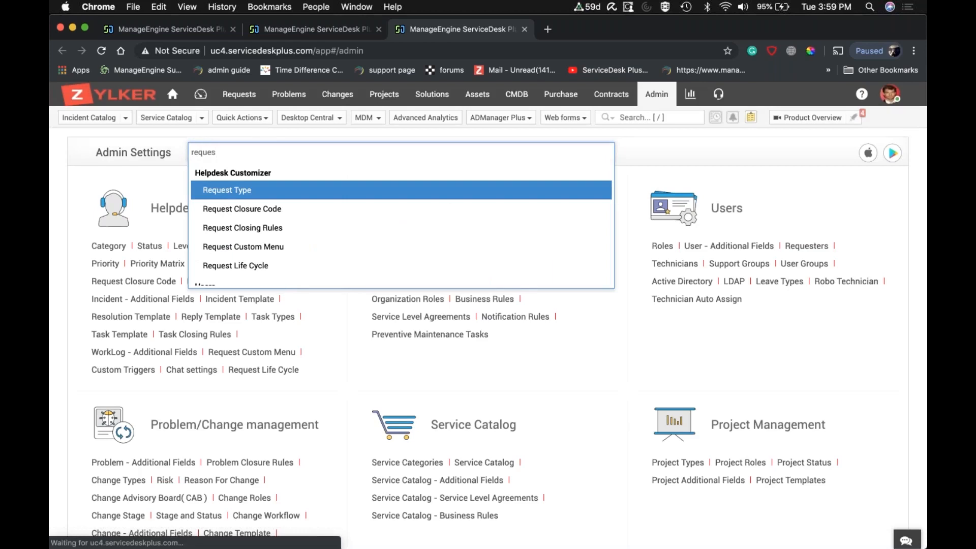
{"action": "type", "text": "ter"}
{"action": "key", "text": "Return"}
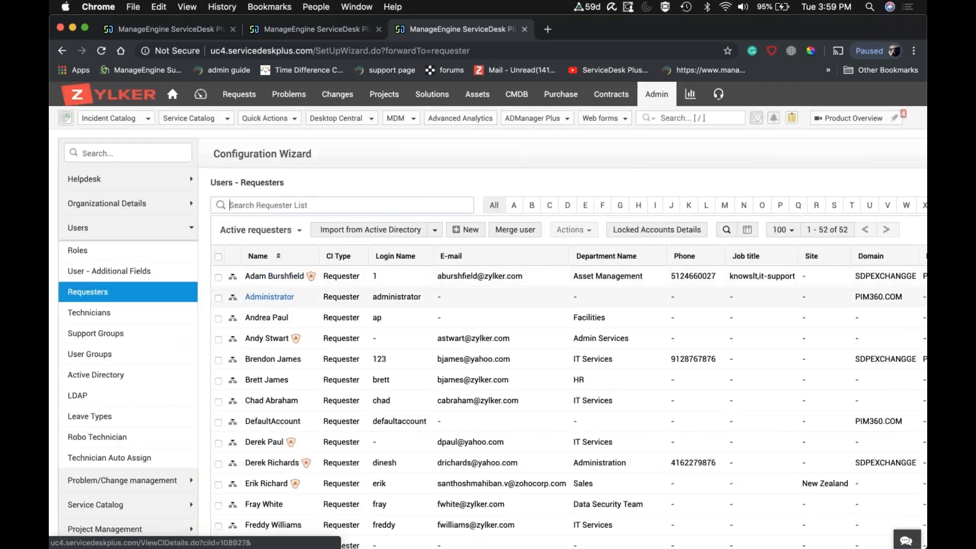
Open the Administrator requester's details for editing and examine the Service Request Approver permission.
{"action": "left_click", "coordinate": [269, 298]}
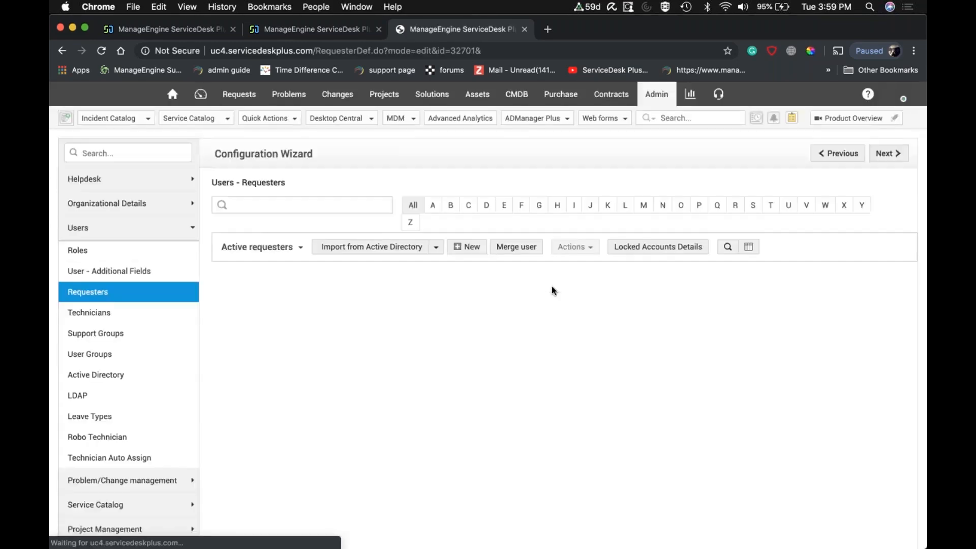
{"action": "scroll", "coordinate": [553, 289], "scroll_direction": "down", "scroll_amount": 10}
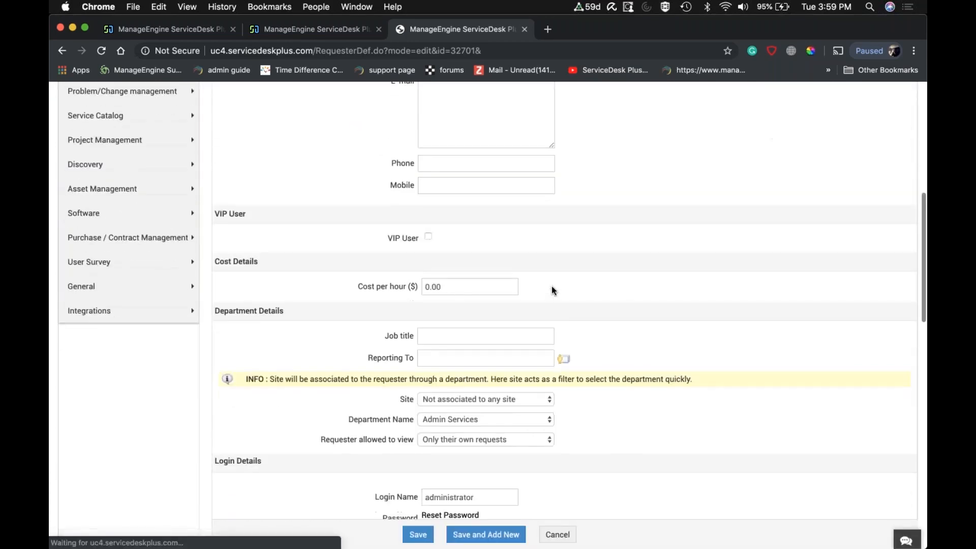
{"action": "scroll", "coordinate": [551, 286], "scroll_direction": "down", "scroll_amount": 5}
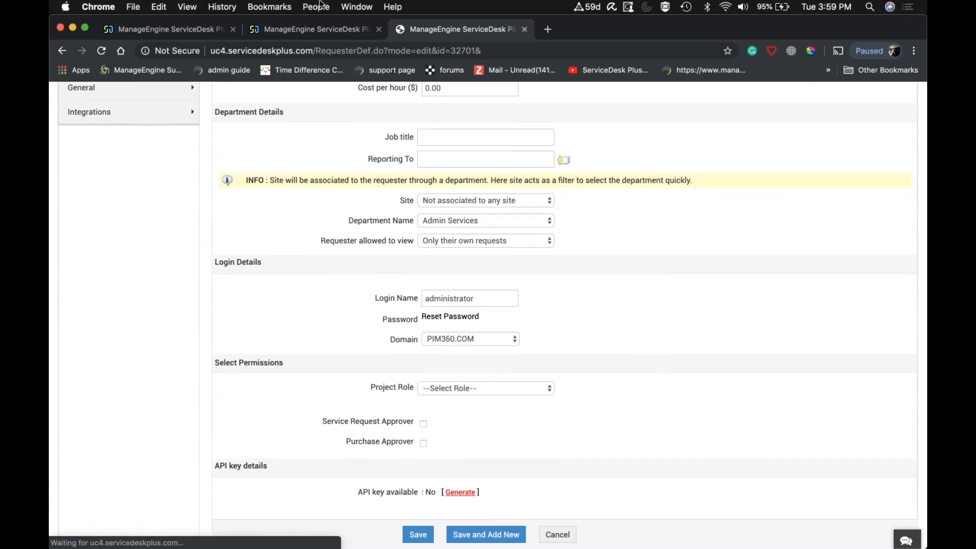
Return to the New hire demo workflow and select a user from the list as the Stage One approver.
{"action": "left_click", "coordinate": [310, 26]}
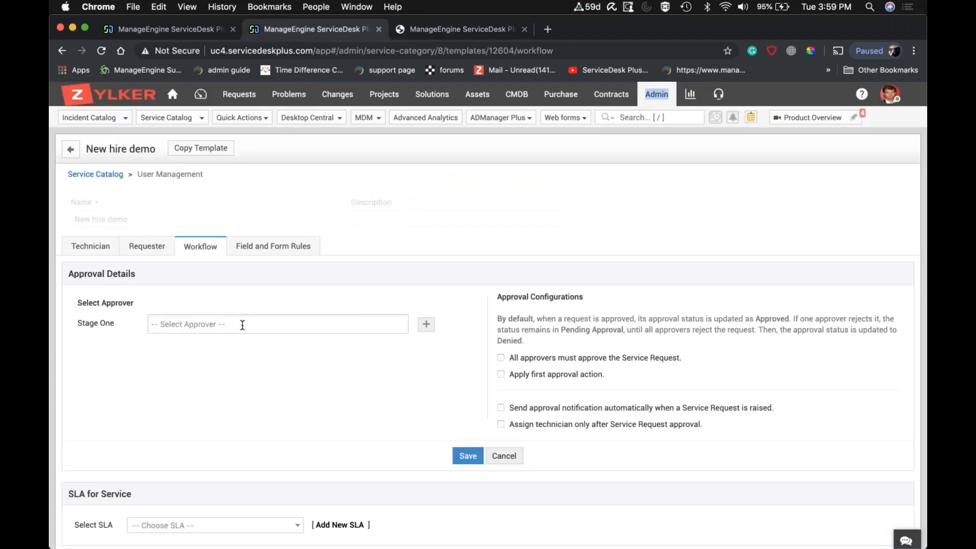
{"action": "left_click", "coordinate": [243, 325]}
{"action": "left_click", "coordinate": [211, 404]}
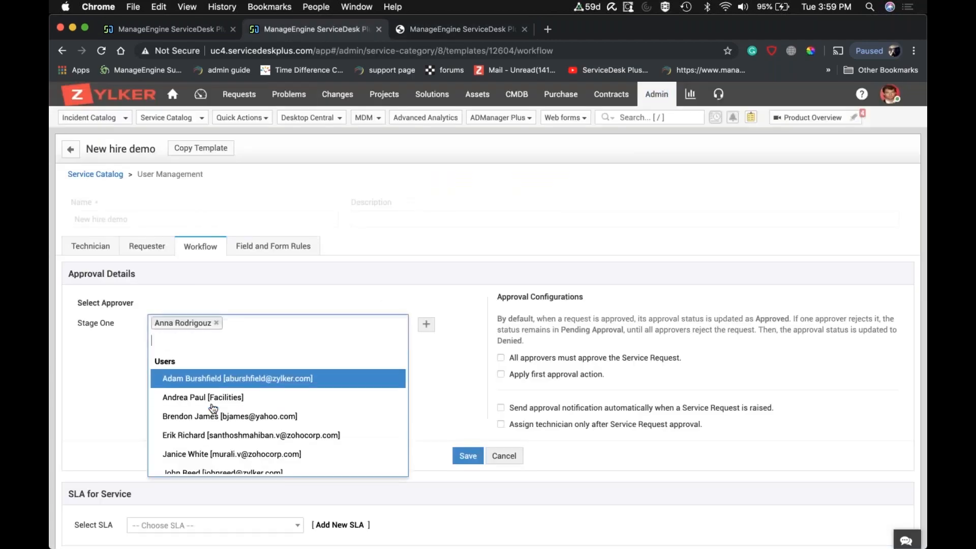
{"action": "left_click", "coordinate": [107, 399]}
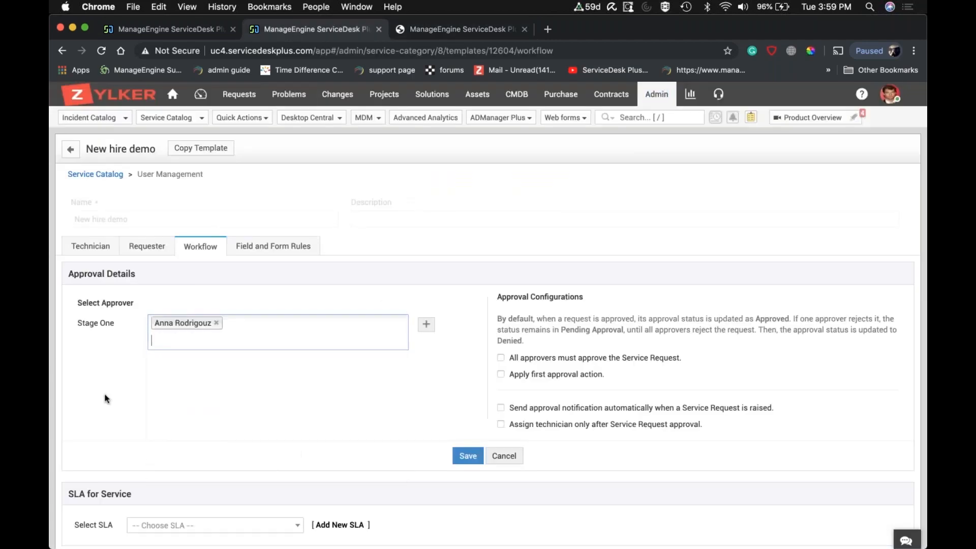
Add a second approval stage and assign the $REPORTING_TO$ role as its approver.
{"action": "left_click", "coordinate": [427, 330]}
{"action": "left_click", "coordinate": [280, 367]}
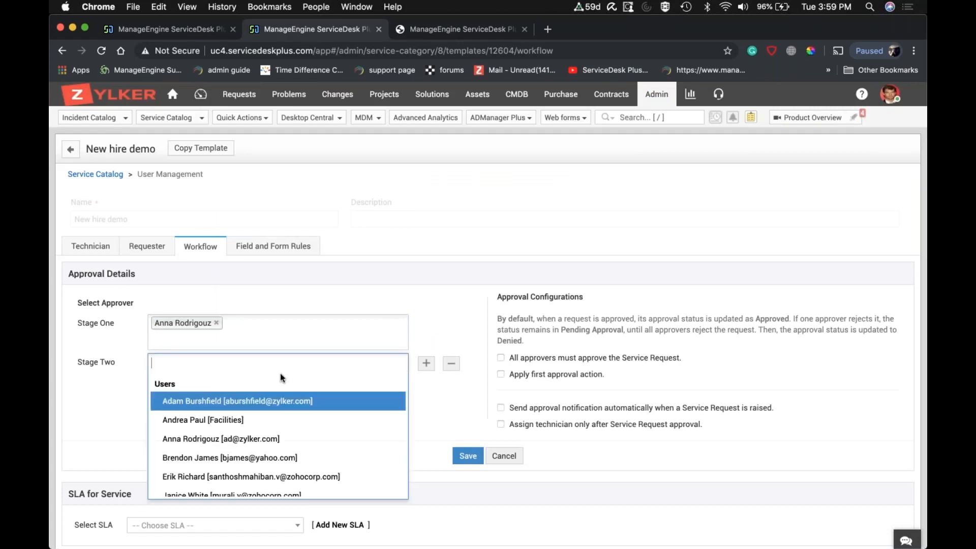
{"action": "scroll", "coordinate": [281, 377], "scroll_direction": "down", "scroll_amount": 5}
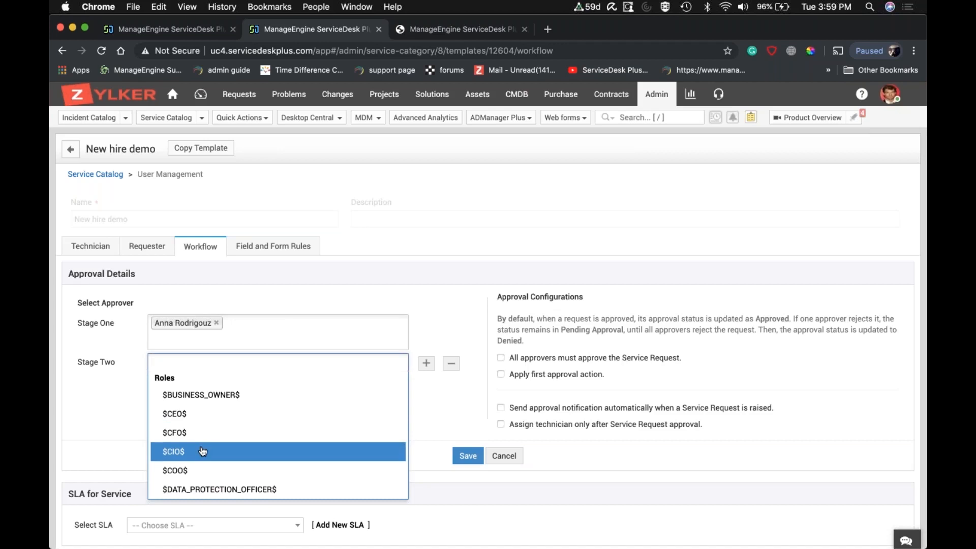
{"action": "scroll", "coordinate": [203, 451], "scroll_direction": "down", "scroll_amount": 3}
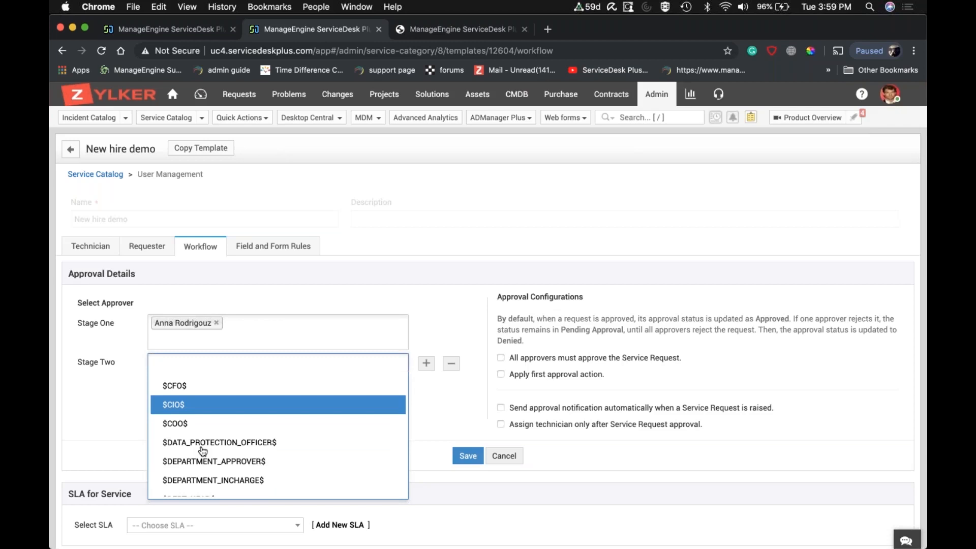
{"action": "scroll", "coordinate": [237, 446], "scroll_direction": "down", "scroll_amount": 1}
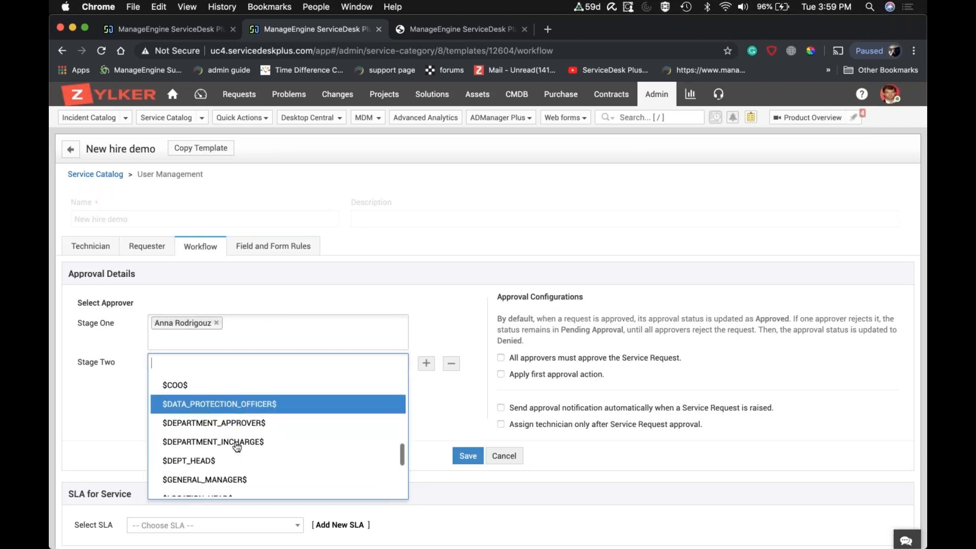
{"action": "scroll", "coordinate": [237, 446], "scroll_direction": "down", "scroll_amount": 1}
{"action": "scroll", "coordinate": [237, 447], "scroll_direction": "down", "scroll_amount": 3}
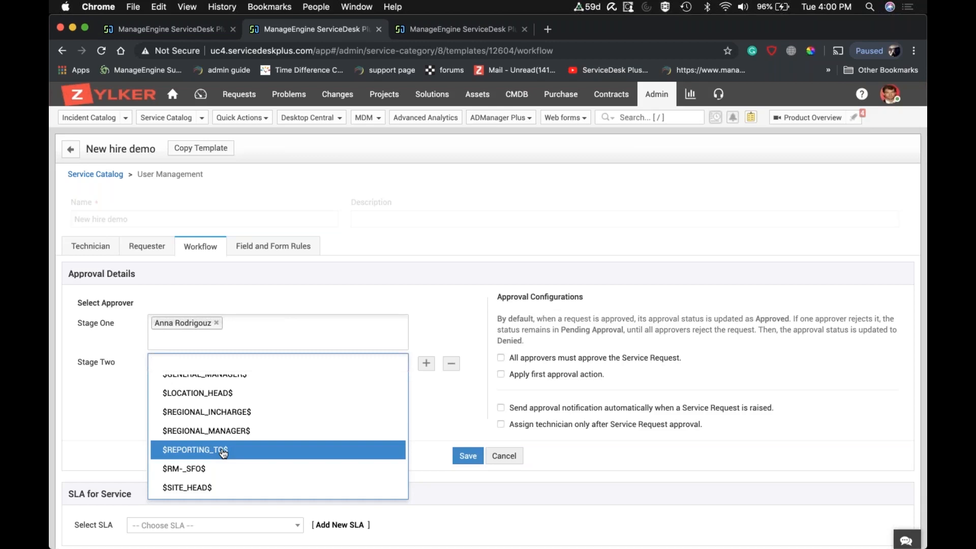
{"action": "left_click", "coordinate": [223, 453]}
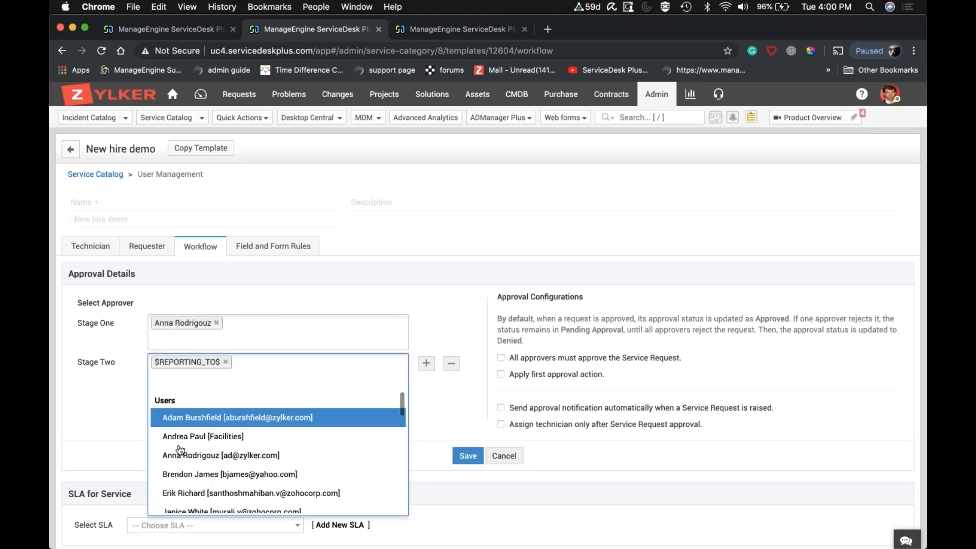
{"action": "left_click", "coordinate": [109, 423]}
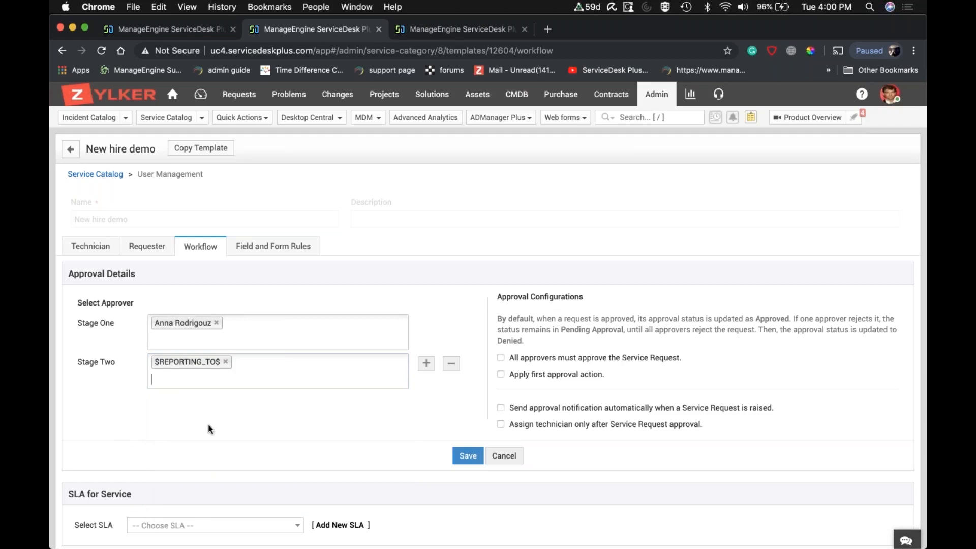
Add a third approval stage and look through the roles available as its approver.
{"action": "left_click", "coordinate": [425, 370]}
{"action": "left_click", "coordinate": [309, 404]}
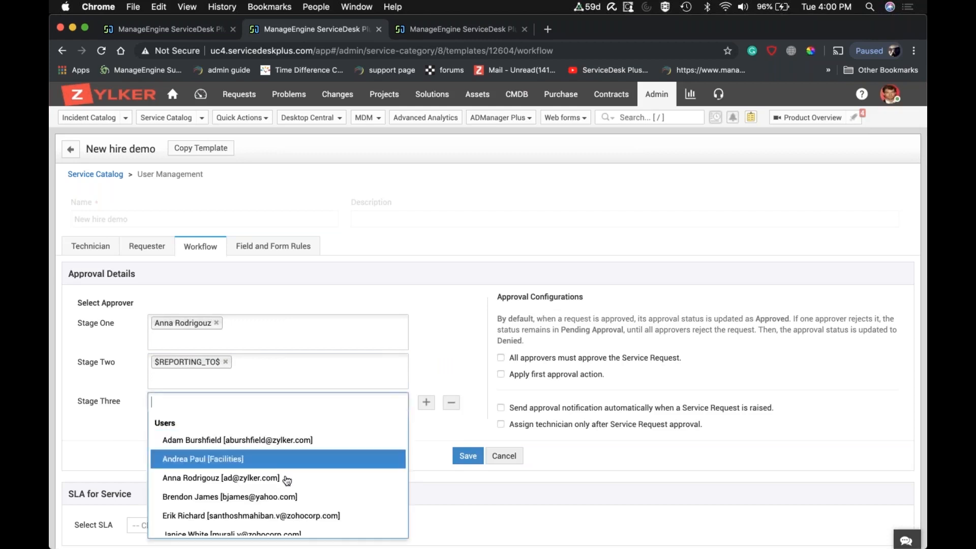
{"action": "scroll", "coordinate": [287, 481], "scroll_direction": "down", "scroll_amount": 5}
{"action": "scroll", "coordinate": [285, 480], "scroll_direction": "down", "scroll_amount": 5}
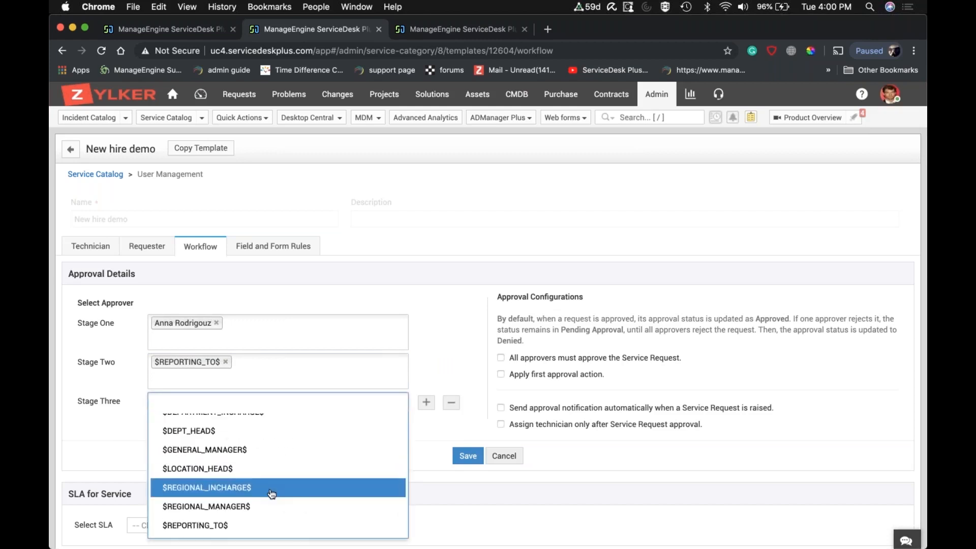
{"action": "scroll", "coordinate": [272, 496], "scroll_direction": "down", "scroll_amount": 3}
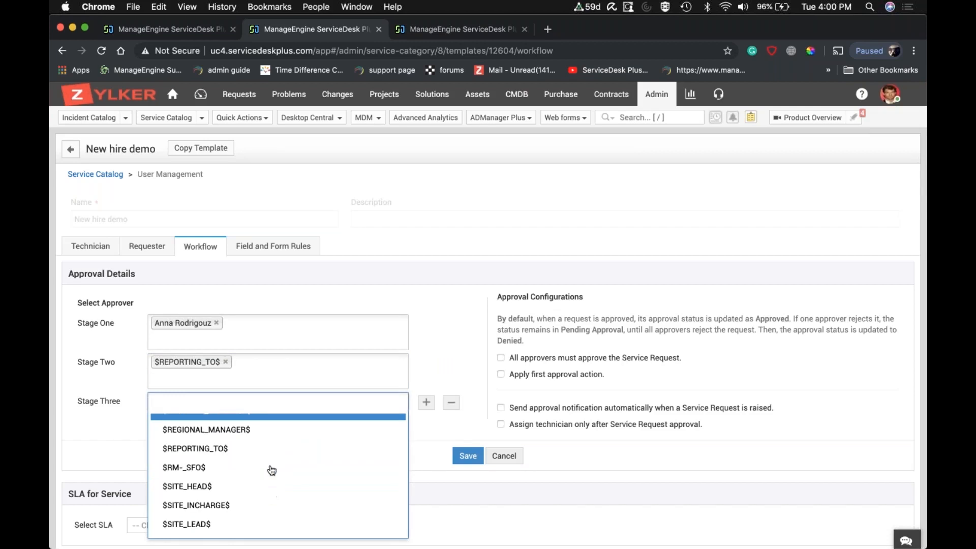
Find Organization Roles in the admin settings tab and examine the organizational, regional, site and departmental roles.
{"action": "left_click", "coordinate": [466, 32]}
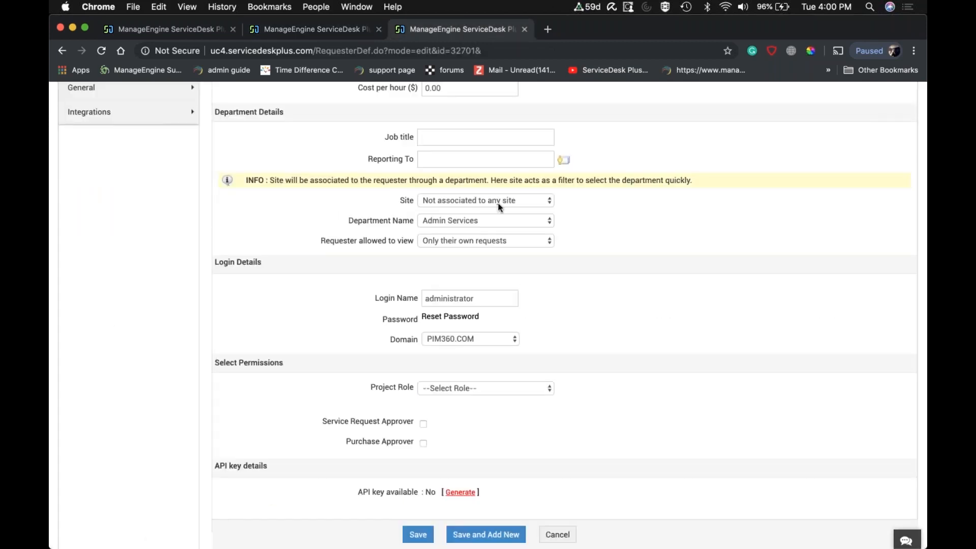
{"action": "scroll", "coordinate": [508, 206], "scroll_direction": "up", "scroll_amount": 10}
{"action": "scroll", "coordinate": [498, 203], "scroll_direction": "up", "scroll_amount": 5}
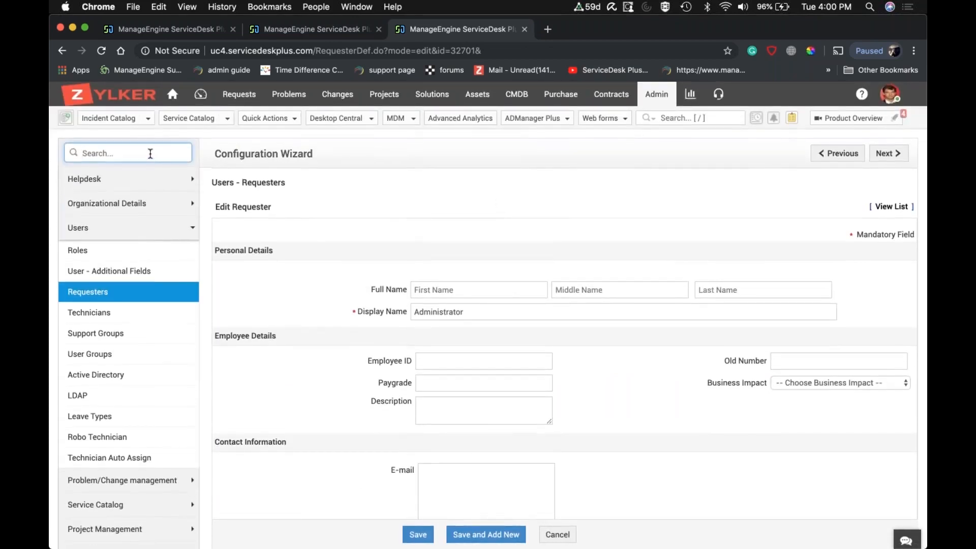
{"action": "type", "text": "org"}
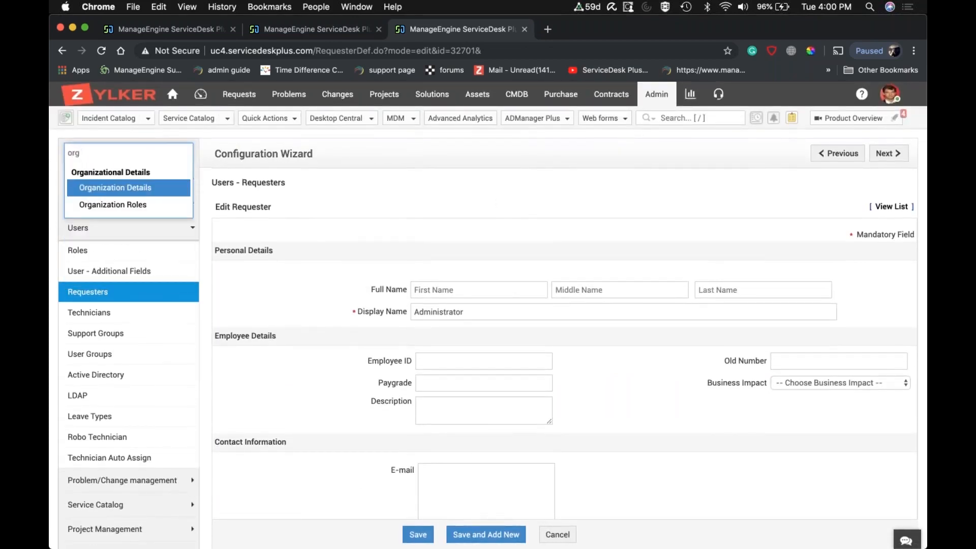
{"action": "left_click", "coordinate": [133, 205]}
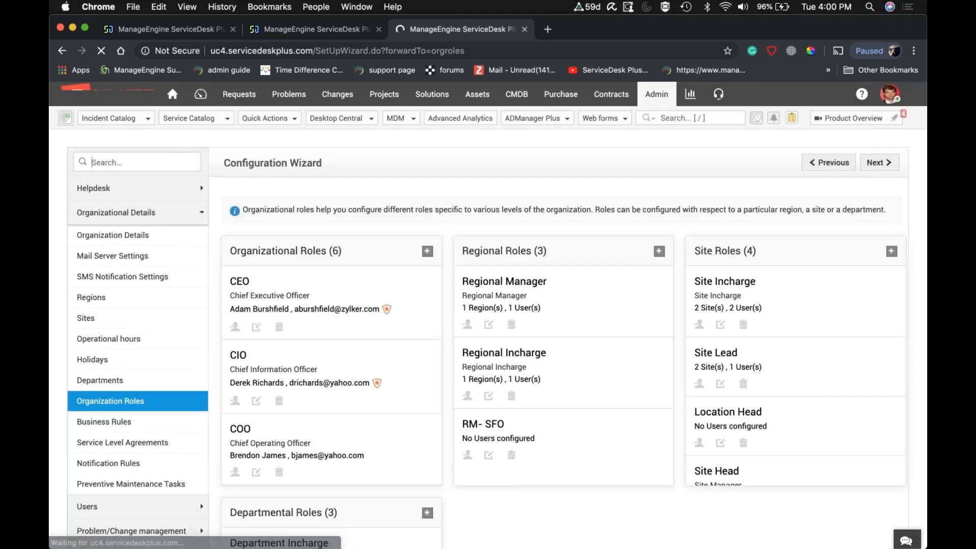
{"action": "scroll", "coordinate": [332, 375], "scroll_direction": "down", "scroll_amount": 1}
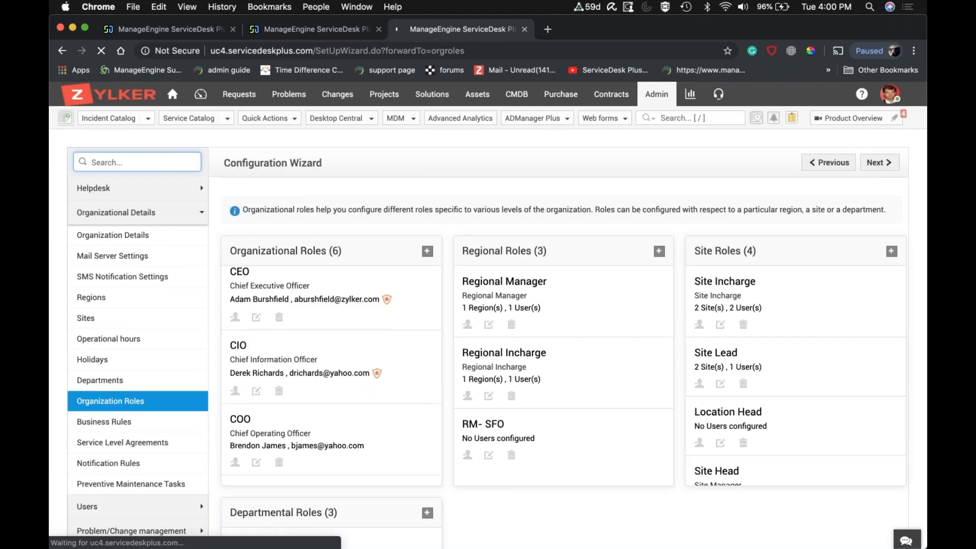
{"action": "scroll", "coordinate": [488, 305], "scroll_direction": "down", "scroll_amount": 2}
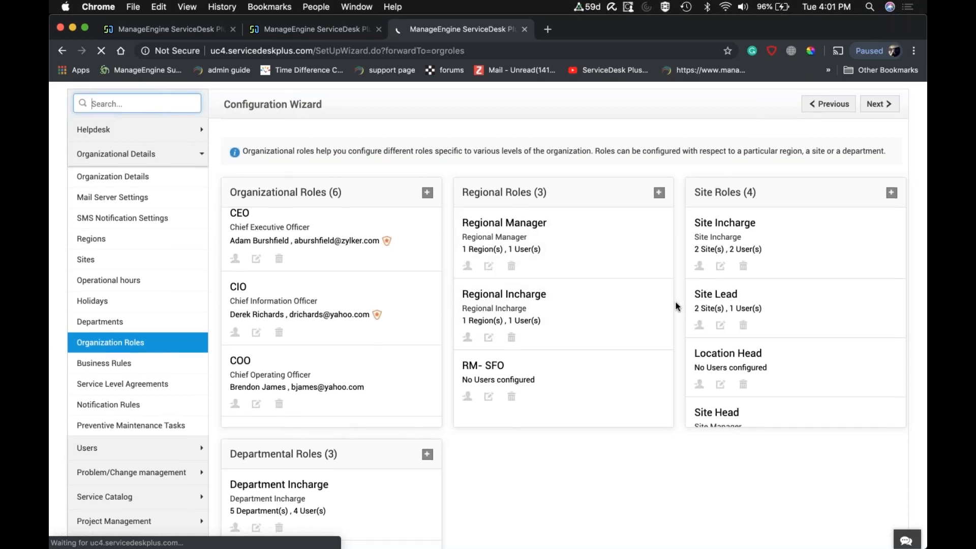
Open user association for the Data Protection officer departmental role and select the 113-General, z-Site1 department and a user.
{"action": "scroll", "coordinate": [676, 306], "scroll_direction": "down", "scroll_amount": 3}
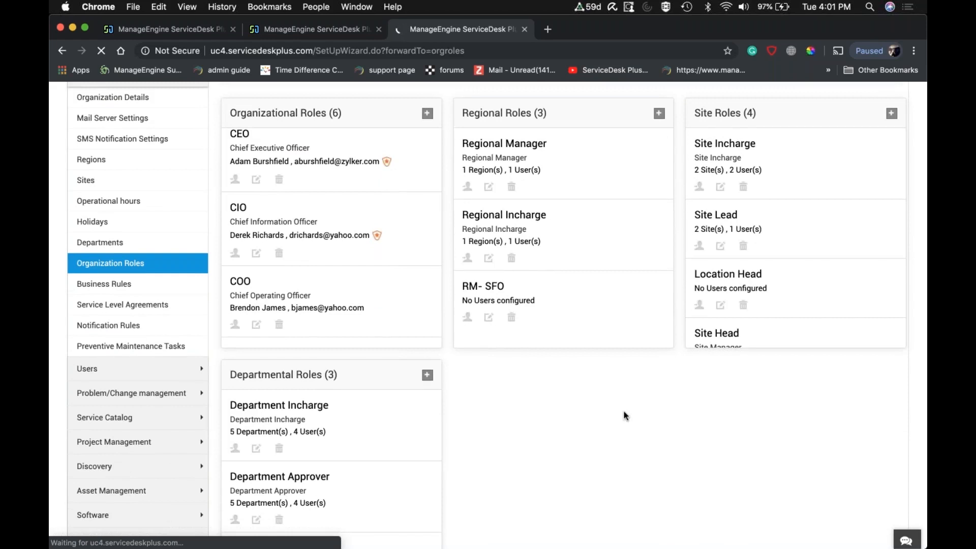
{"action": "scroll", "coordinate": [625, 416], "scroll_direction": "down", "scroll_amount": 2}
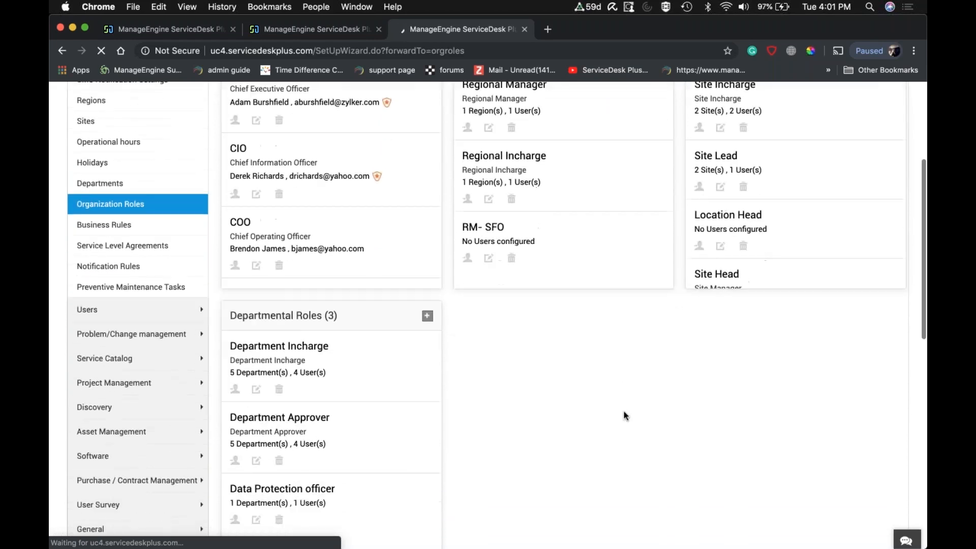
{"action": "scroll", "coordinate": [625, 416], "scroll_direction": "up", "scroll_amount": 3}
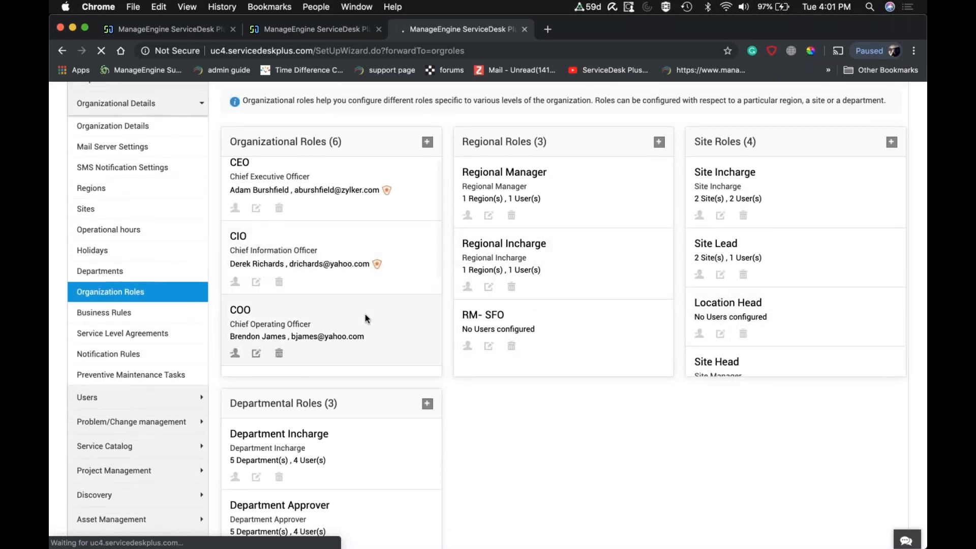
{"action": "scroll", "coordinate": [365, 315], "scroll_direction": "down", "scroll_amount": 1}
{"action": "scroll", "coordinate": [366, 319], "scroll_direction": "down", "scroll_amount": 5}
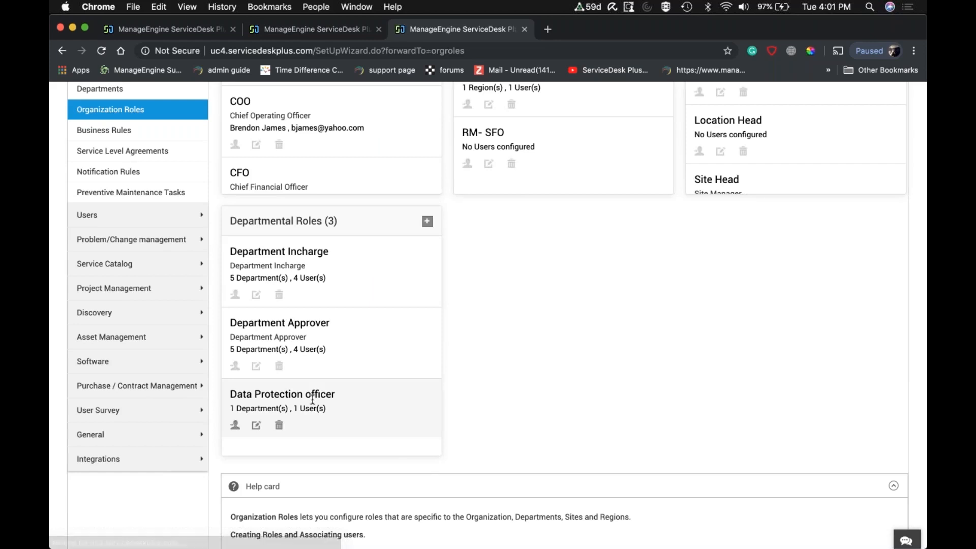
{"action": "left_click", "coordinate": [235, 426]}
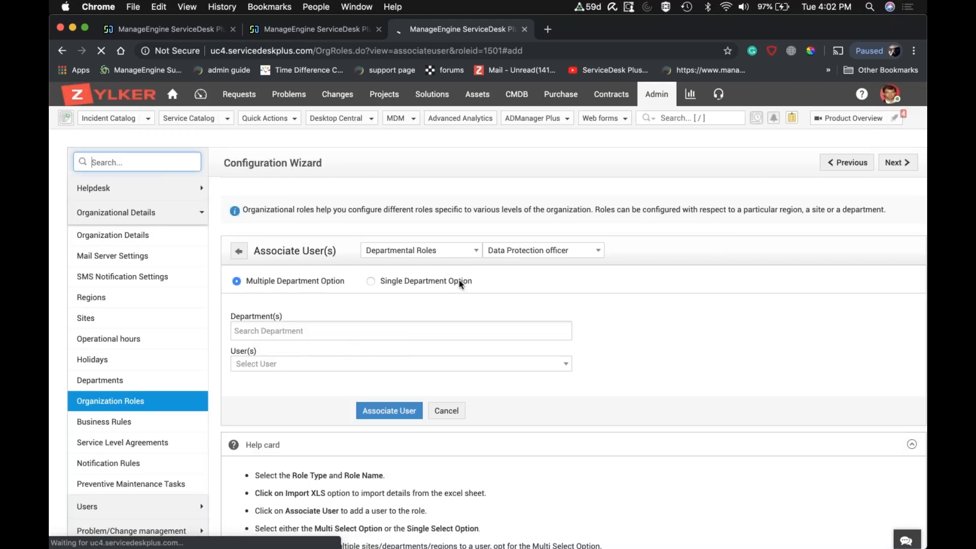
{"action": "left_click", "coordinate": [402, 332]}
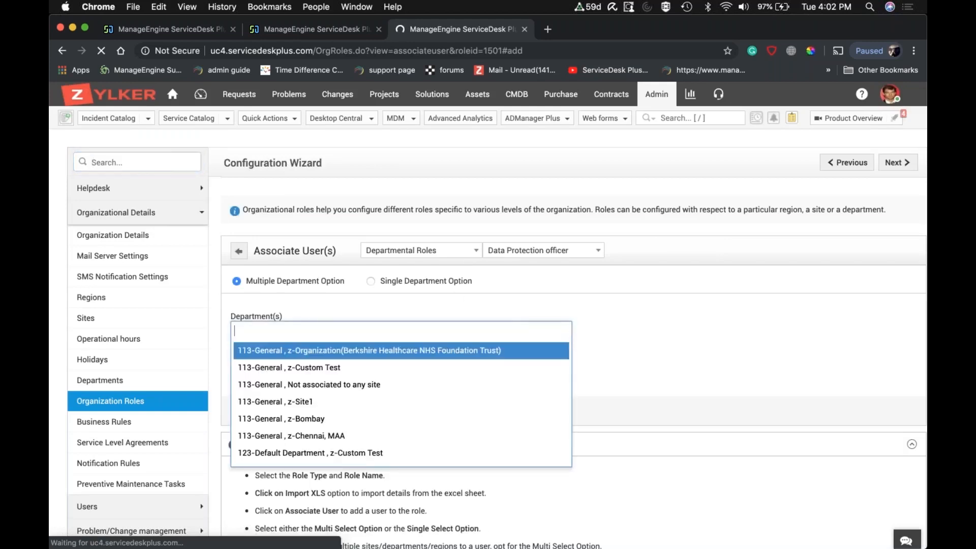
{"action": "left_click", "coordinate": [368, 403]}
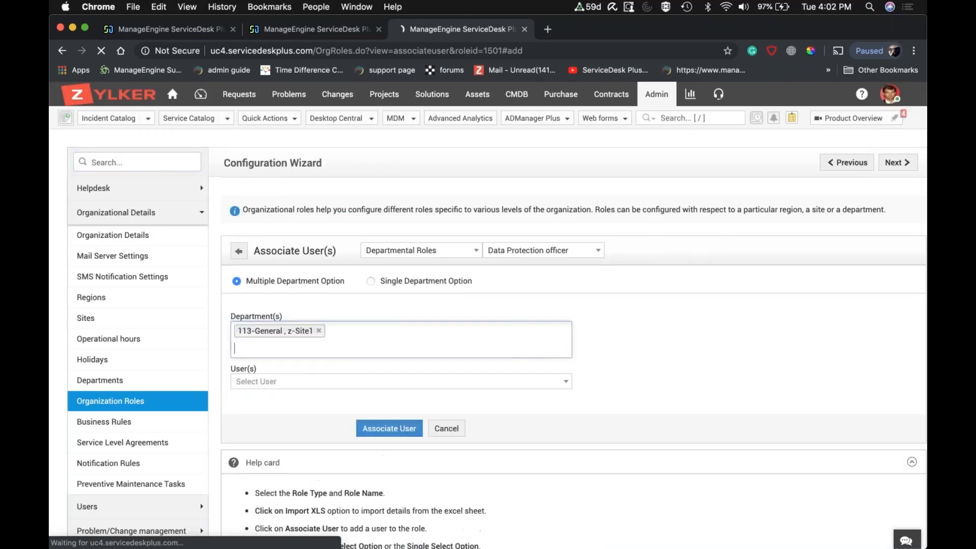
{"action": "left_click", "coordinate": [338, 381]}
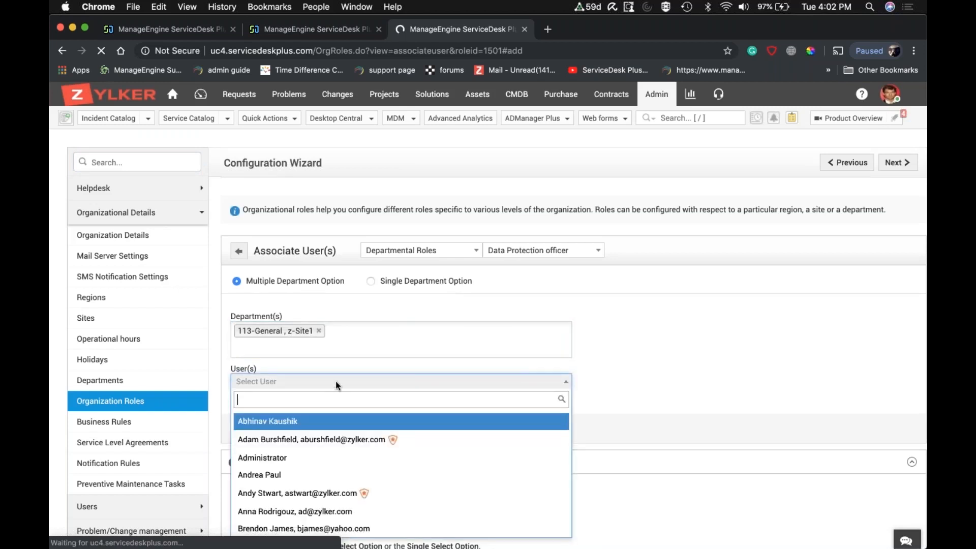
{"action": "left_click", "coordinate": [311, 439]}
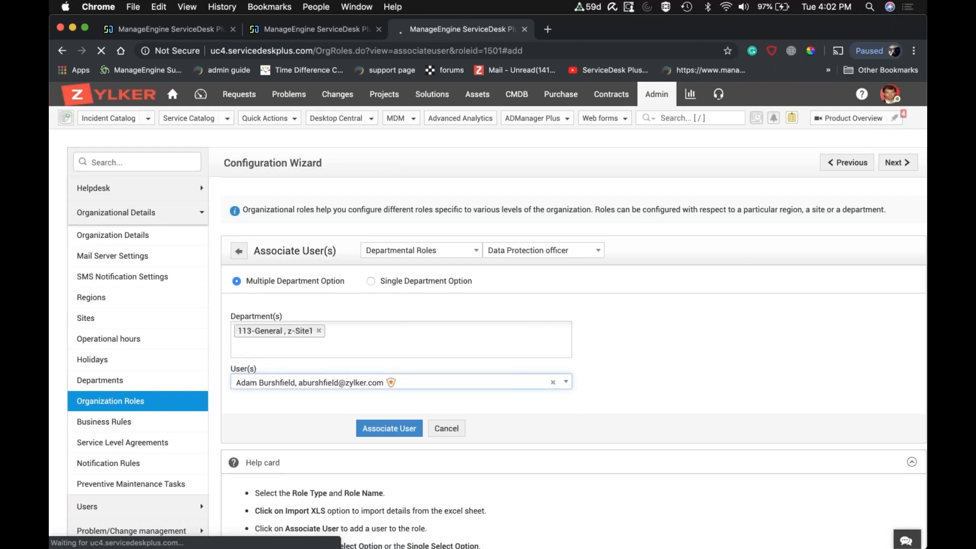
Return to the New hire demo workflow and examine the approval configuration options.
{"action": "left_click", "coordinate": [331, 28]}
{"action": "left_click", "coordinate": [440, 329]}
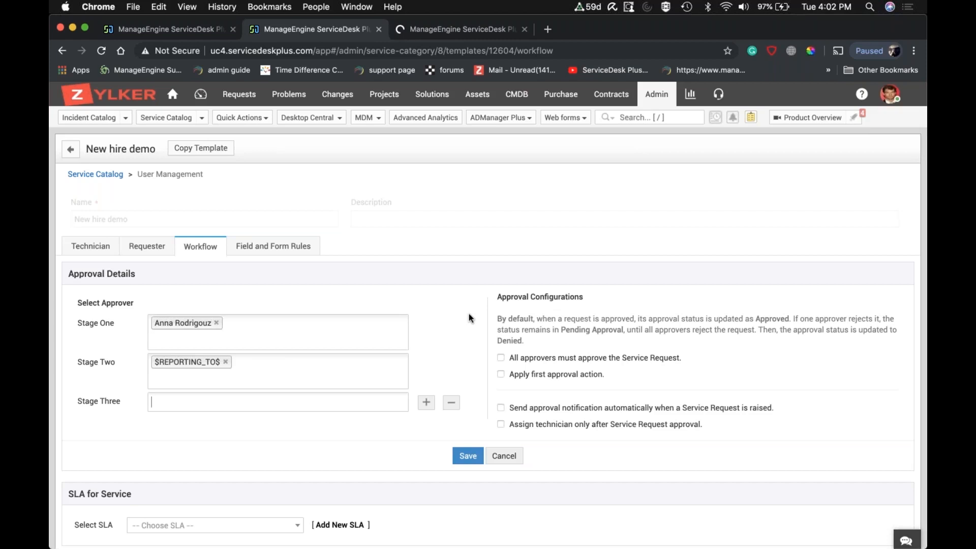
{"action": "scroll", "coordinate": [710, 305], "scroll_direction": "down", "scroll_amount": 1}
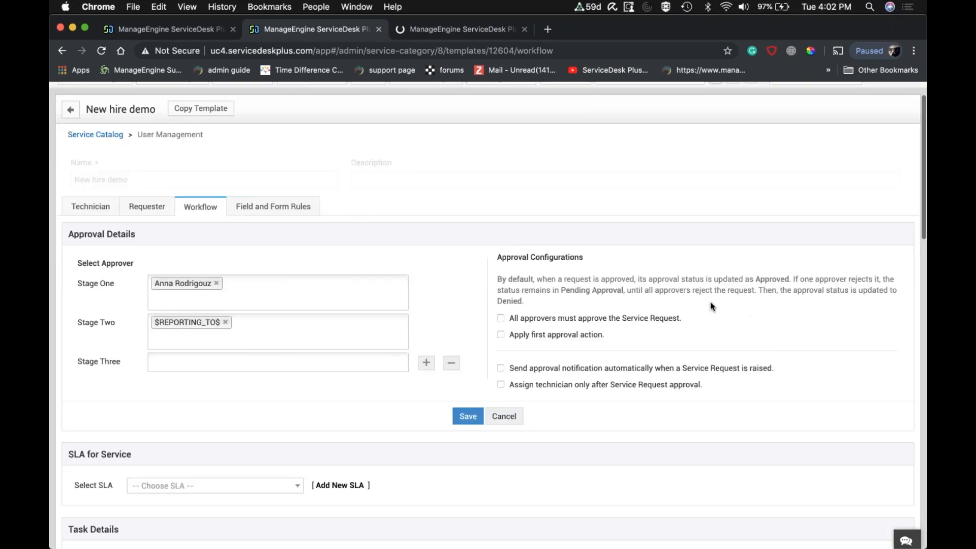
{"action": "scroll", "coordinate": [709, 306], "scroll_direction": "down", "scroll_amount": 1}
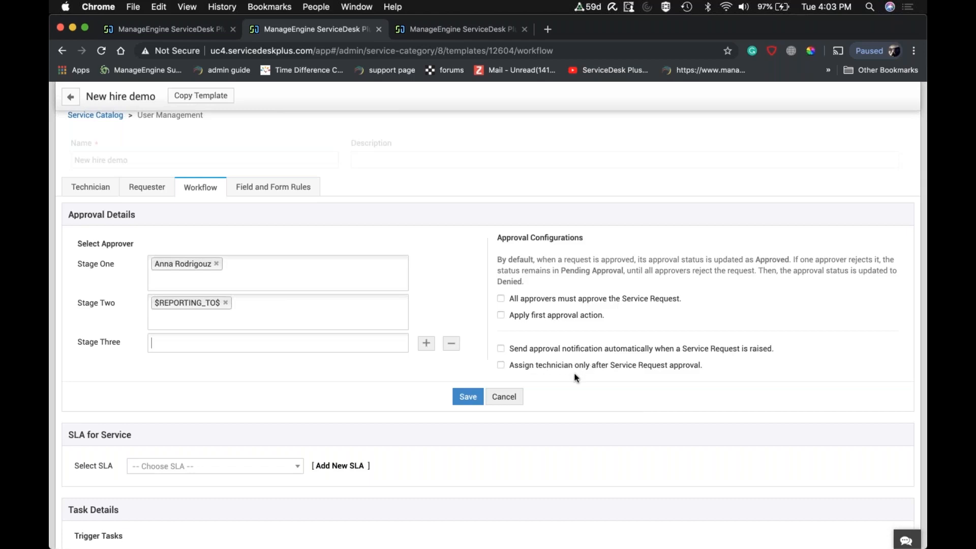
{"action": "scroll", "coordinate": [575, 378], "scroll_direction": "down", "scroll_amount": 2}
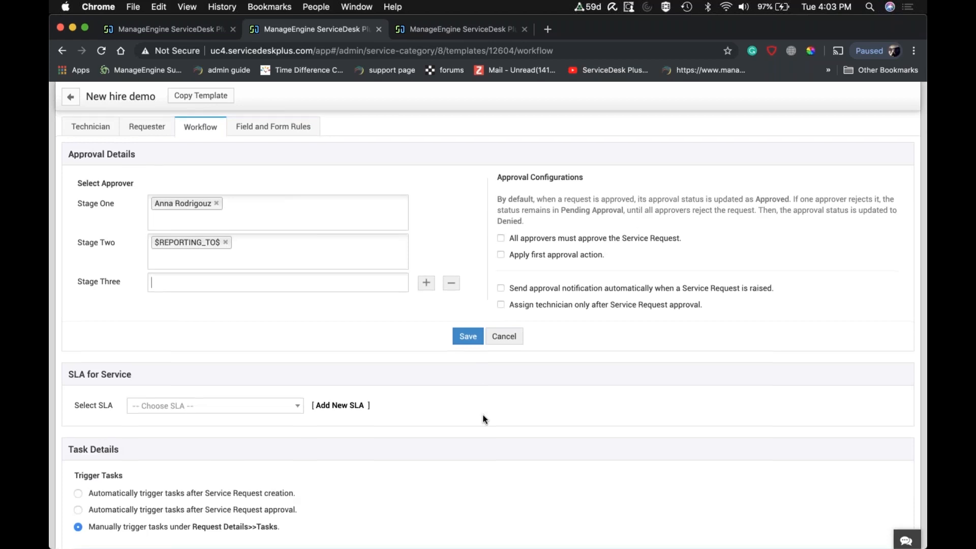
{"action": "scroll", "coordinate": [484, 420], "scroll_direction": "down", "scroll_amount": 1}
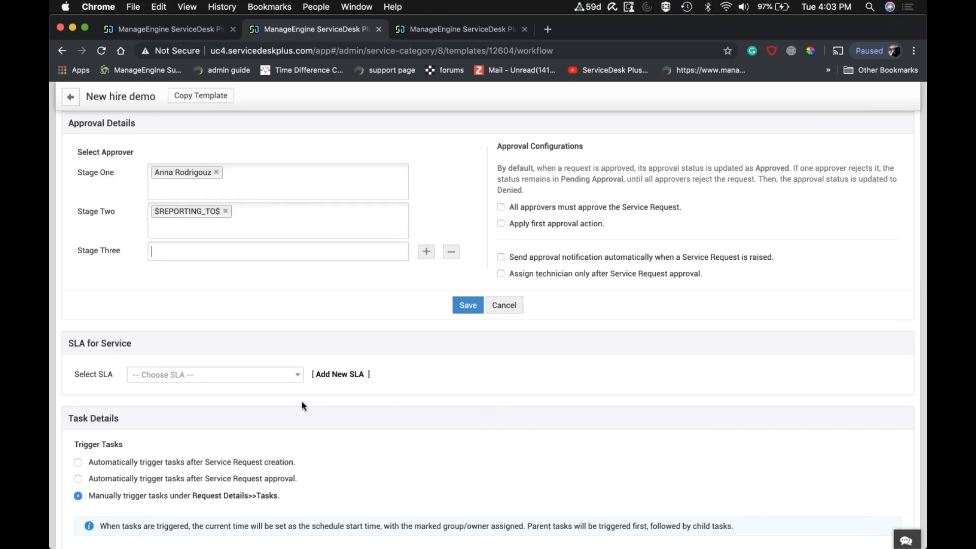
Look through the SLAs available for the service and leave the selection empty.
{"action": "left_click", "coordinate": [287, 378]}
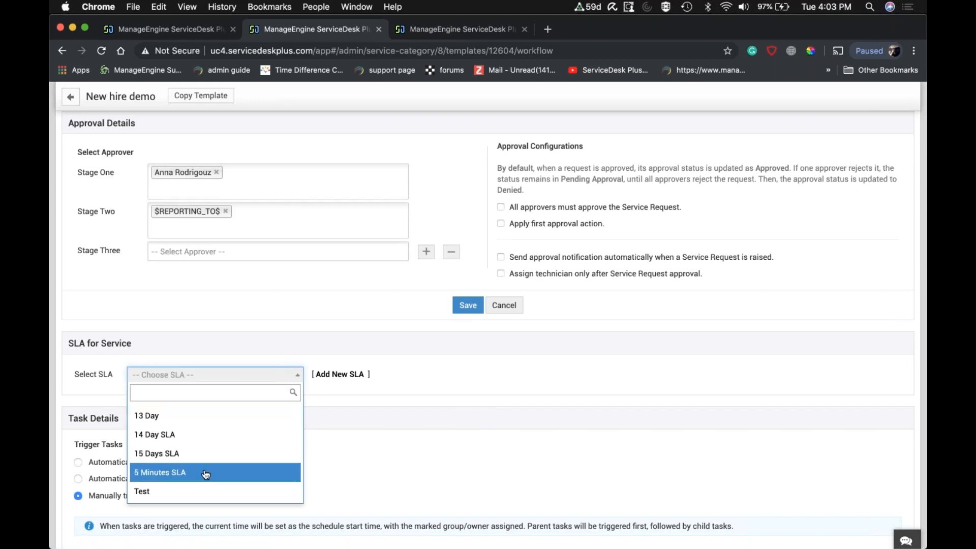
{"action": "scroll", "coordinate": [204, 472], "scroll_direction": "down", "scroll_amount": 1}
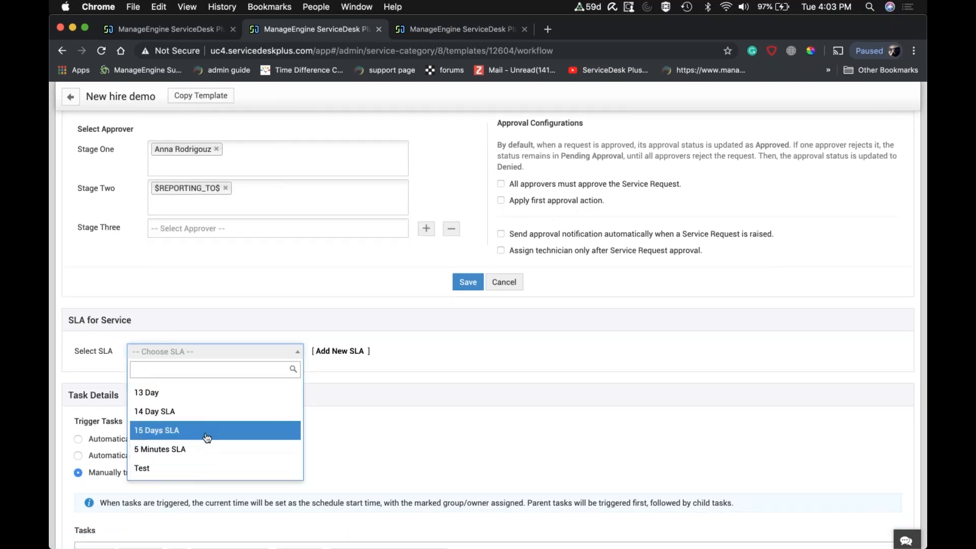
{"action": "left_click", "coordinate": [357, 377]}
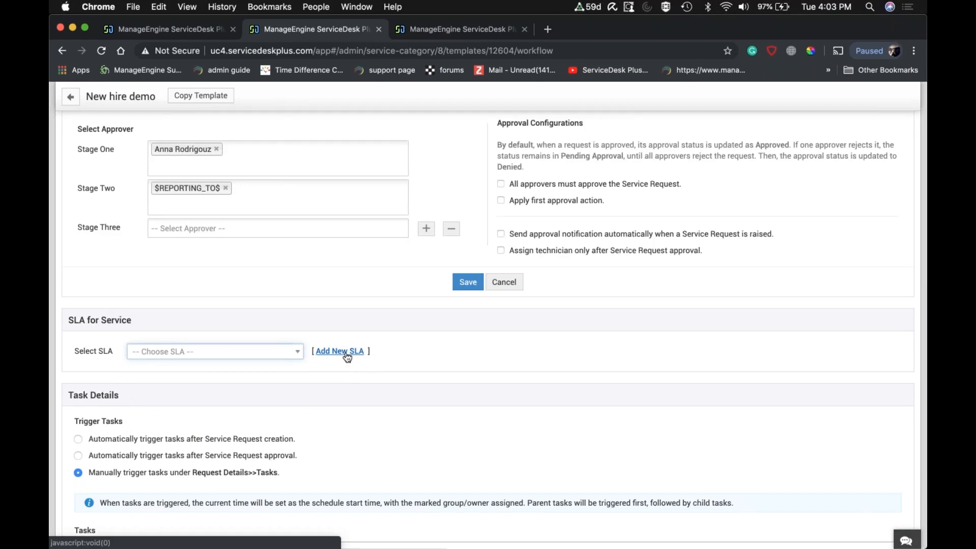
Start adding a new service SLA and name it "New hire SLA".
{"action": "left_click", "coordinate": [347, 351]}
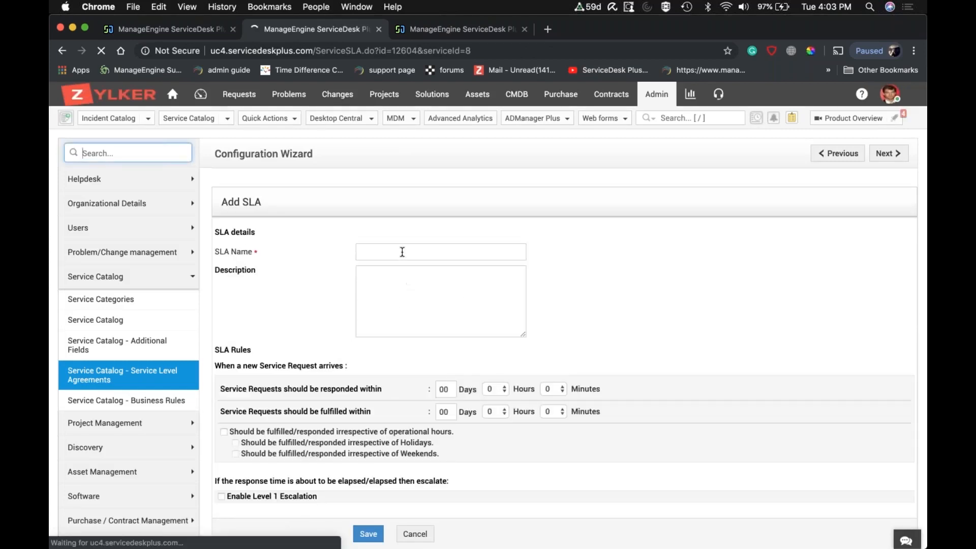
{"action": "left_click", "coordinate": [402, 252]}
{"action": "type", "text": "New "}
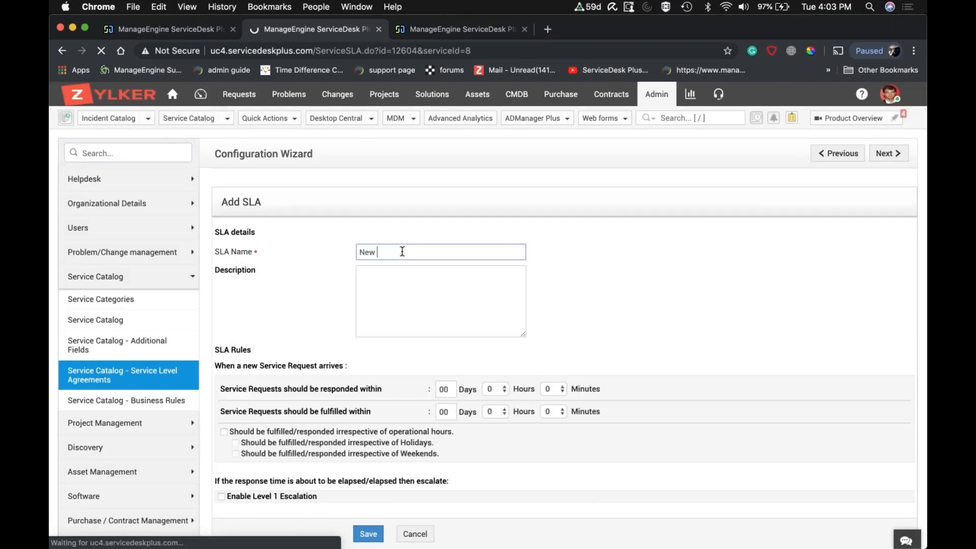
{"action": "type", "text": "hire SLA"}
Set the SLA's response time to 6 hours and its fulfillment time to 05 days.
{"action": "scroll", "coordinate": [561, 312], "scroll_direction": "down", "scroll_amount": 1}
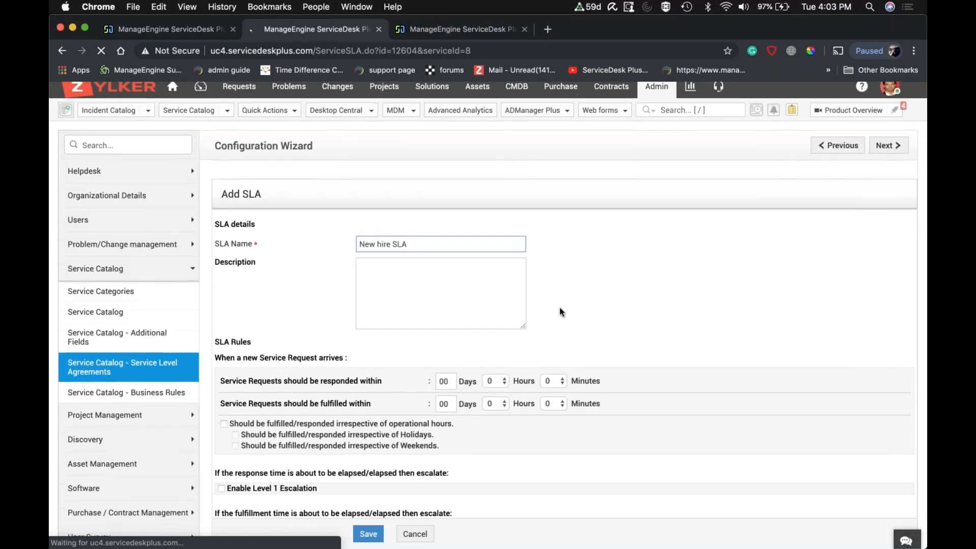
{"action": "scroll", "coordinate": [561, 312], "scroll_direction": "down", "scroll_amount": 5}
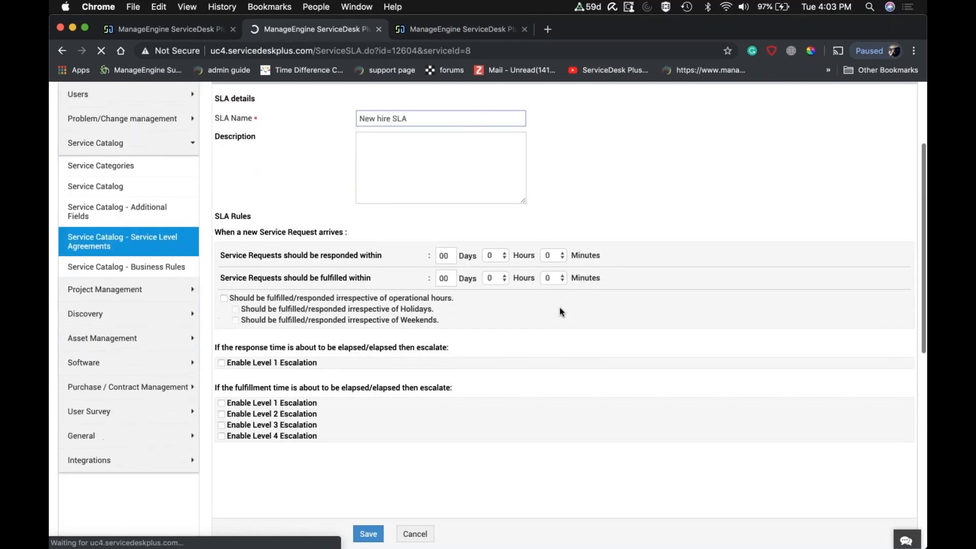
{"action": "scroll", "coordinate": [561, 312], "scroll_direction": "down", "scroll_amount": 2}
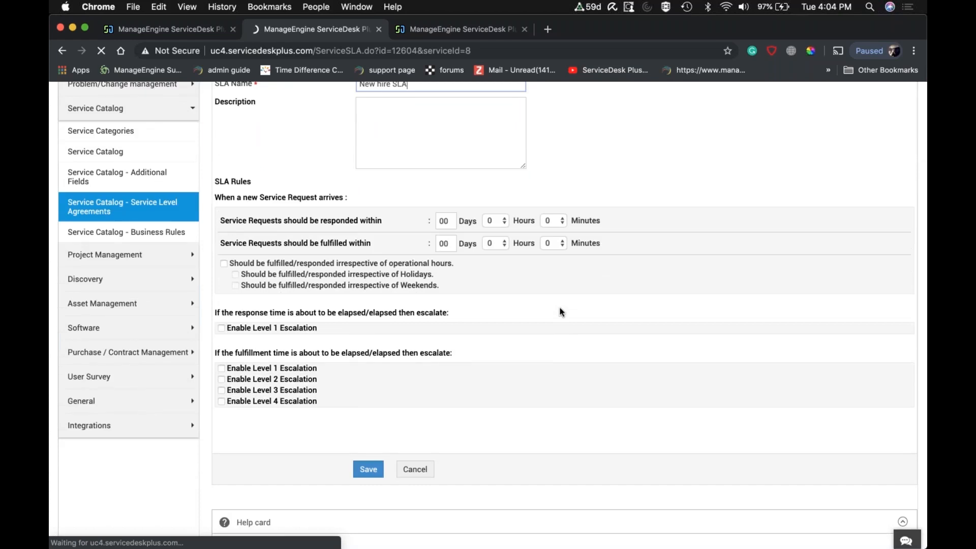
{"action": "scroll", "coordinate": [561, 312], "scroll_direction": "up", "scroll_amount": 1}
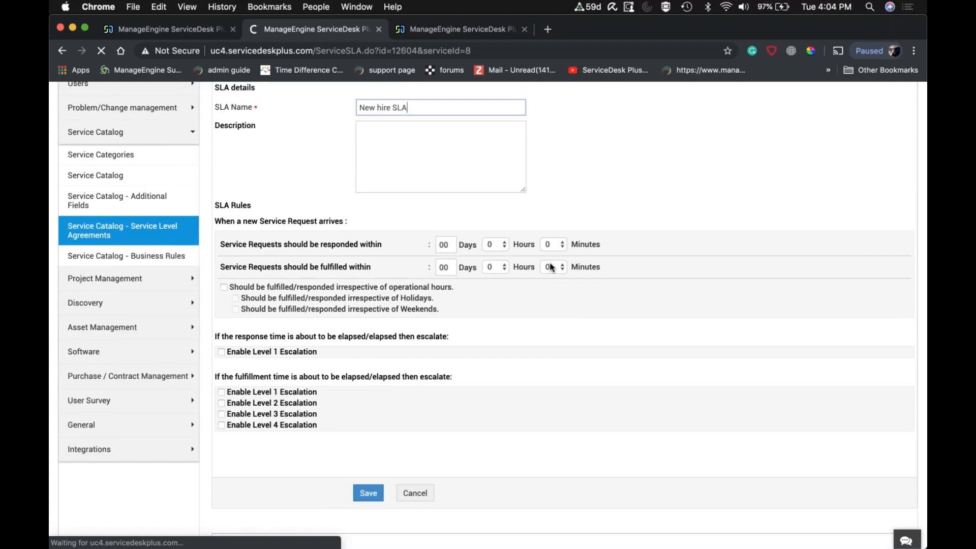
{"action": "left_click", "coordinate": [503, 248]}
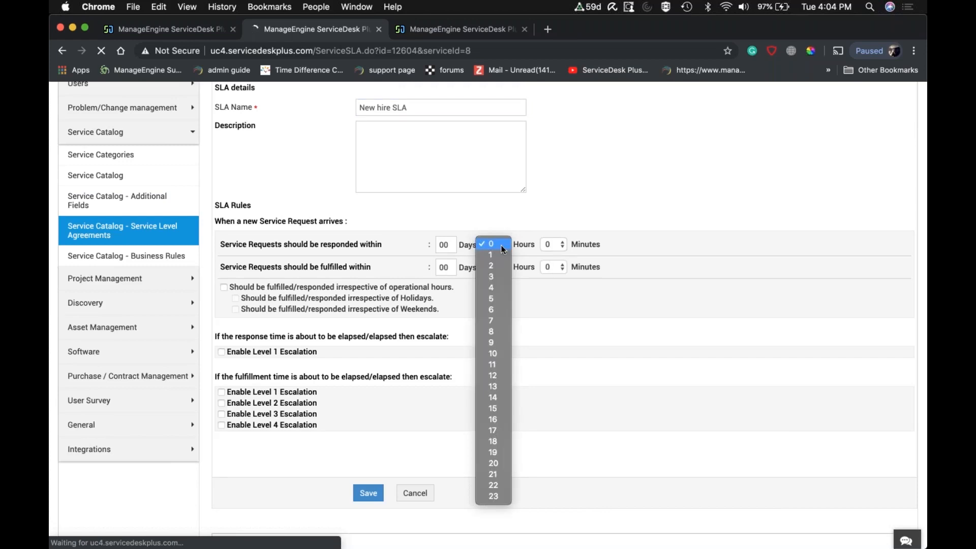
{"action": "left_click", "coordinate": [492, 310]}
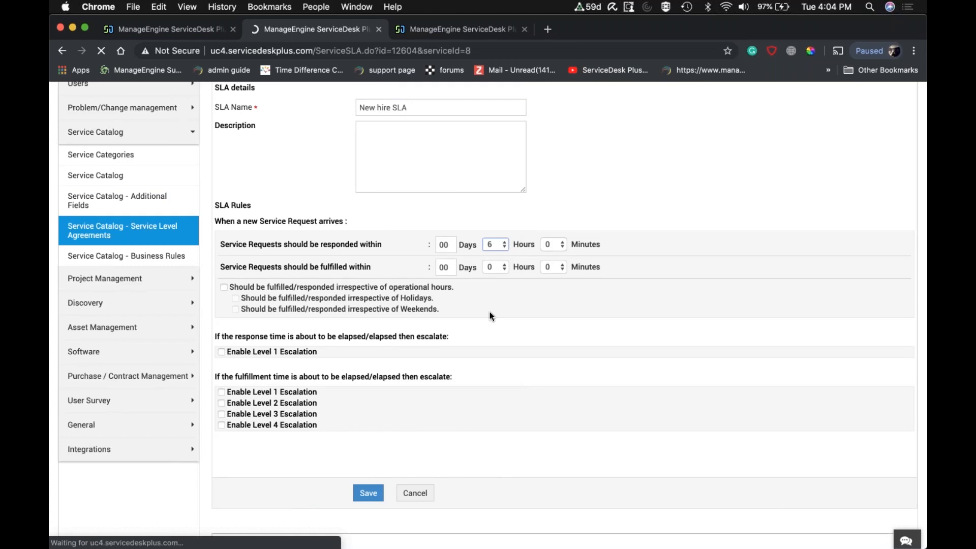
{"action": "double_click", "coordinate": [454, 266]}
{"action": "type", "text": "05"}
Enable Level 1 escalation for both the response time and the fulfillment time.
{"action": "scroll", "coordinate": [481, 339], "scroll_direction": "down", "scroll_amount": 1}
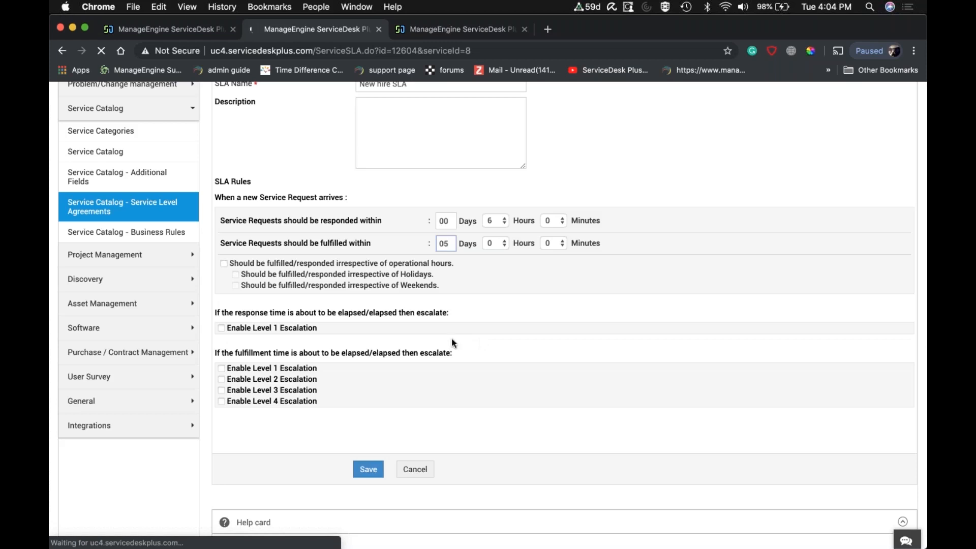
{"action": "left_click", "coordinate": [222, 328]}
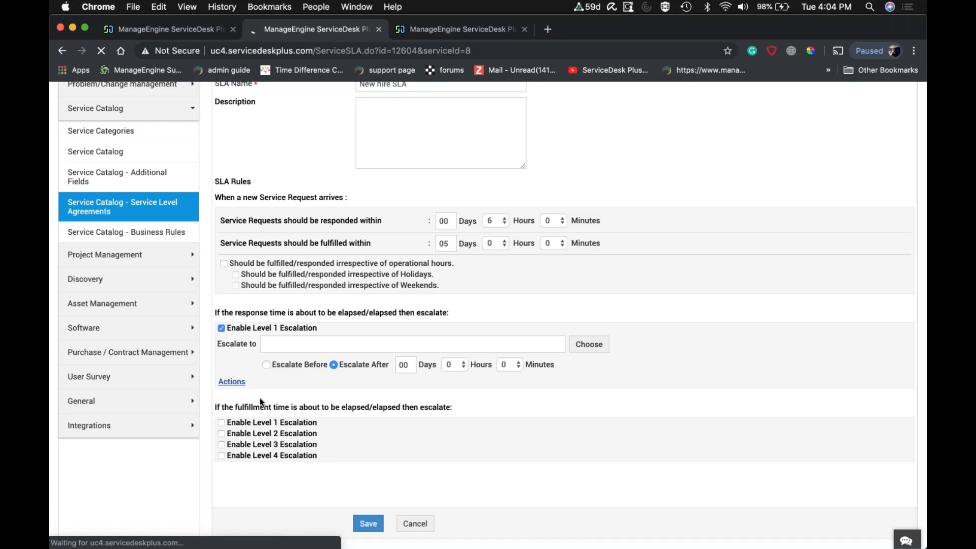
{"action": "left_click", "coordinate": [222, 423]}
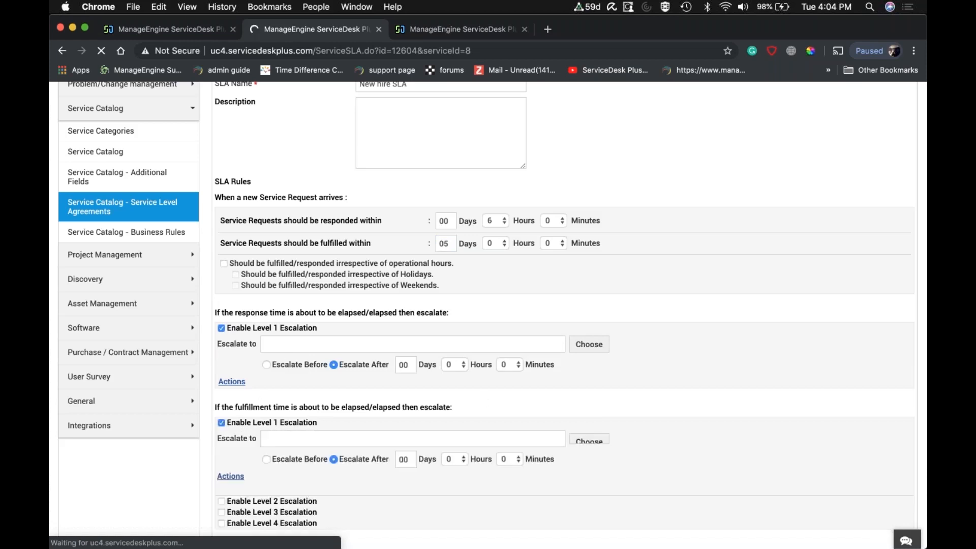
Look through the technicians available for the fulfillment Level 1 escalation and close the list without choosing one.
{"action": "scroll", "coordinate": [481, 395], "scroll_direction": "down", "scroll_amount": 3}
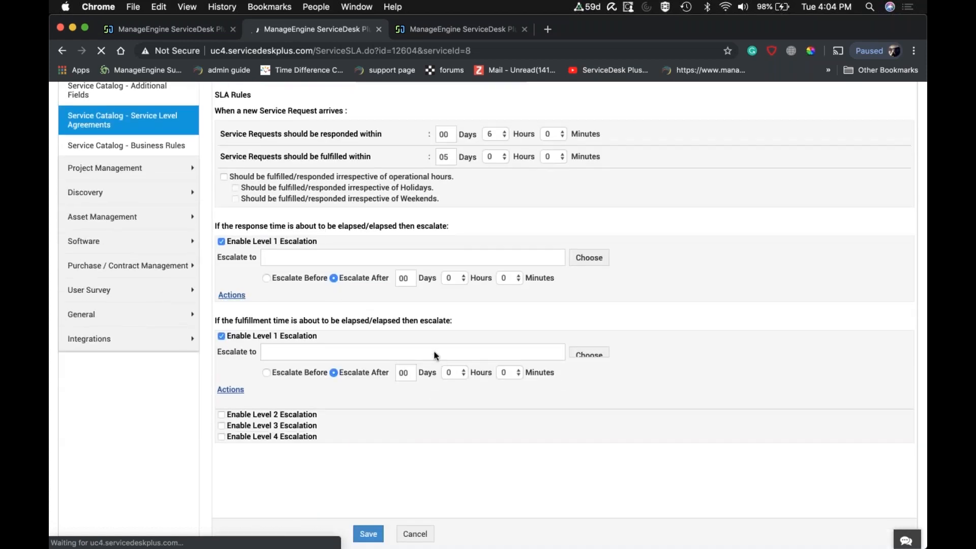
{"action": "left_click", "coordinate": [588, 354]}
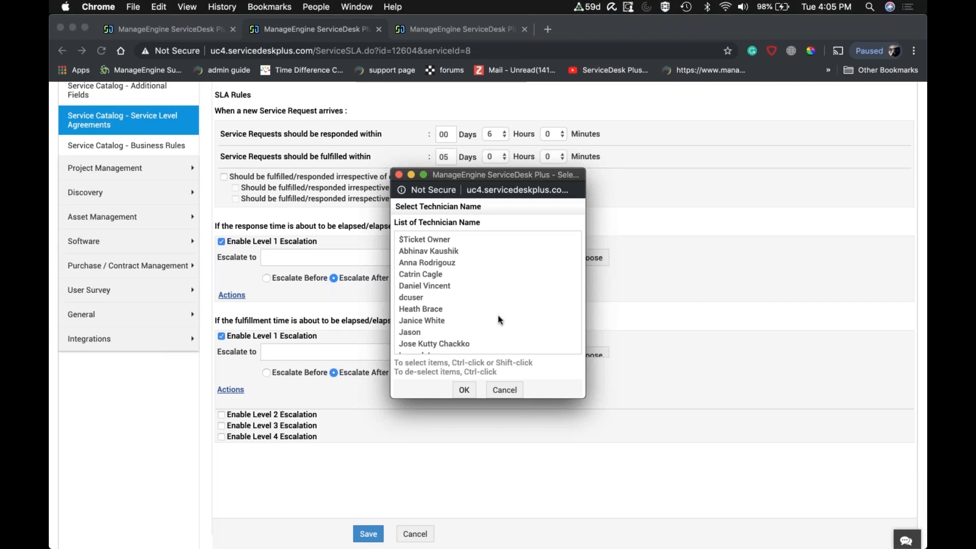
{"action": "scroll", "coordinate": [500, 319], "scroll_direction": "down", "scroll_amount": 5}
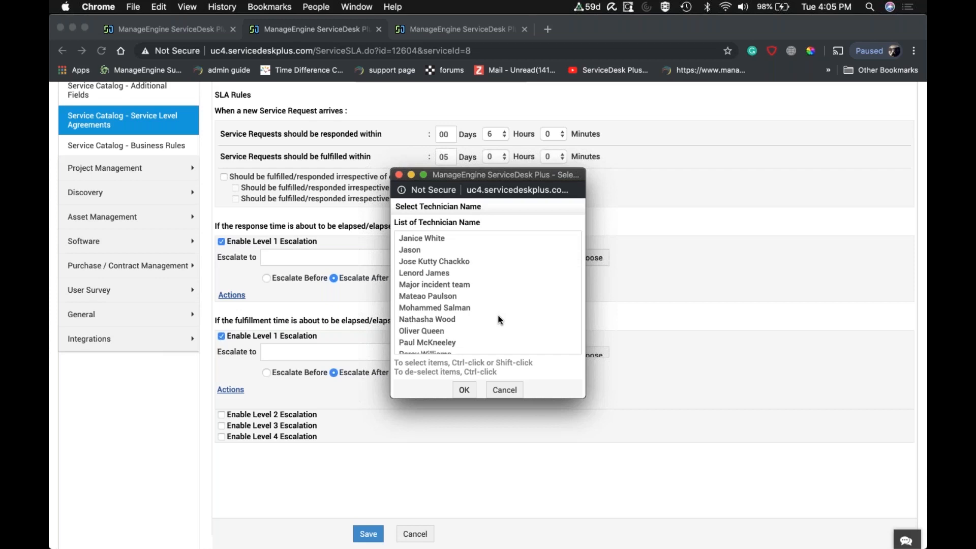
{"action": "scroll", "coordinate": [498, 320], "scroll_direction": "down", "scroll_amount": 3}
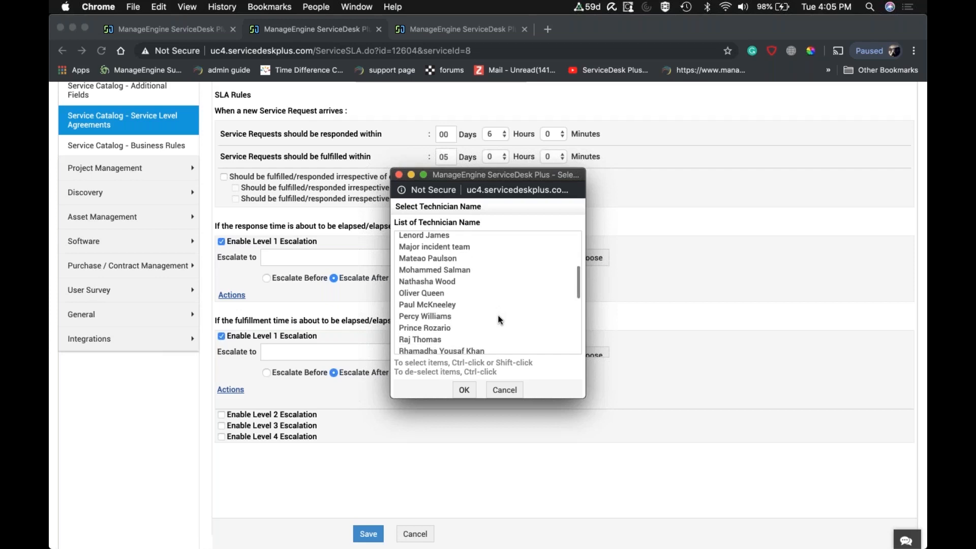
{"action": "left_click", "coordinate": [400, 175]}
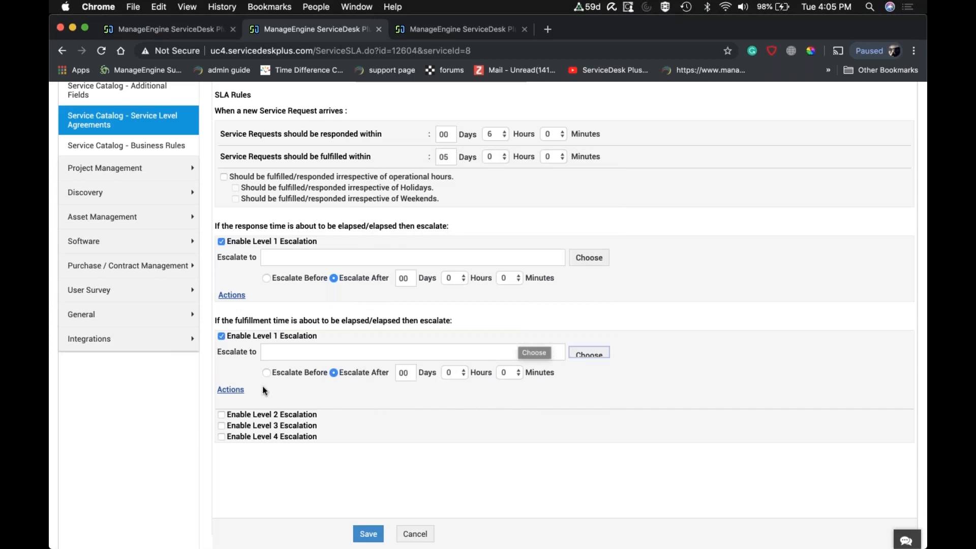
Show the fulfillment Level 1 escalation actions and look through the group and technician choices without selecting any.
{"action": "left_click", "coordinate": [232, 392]}
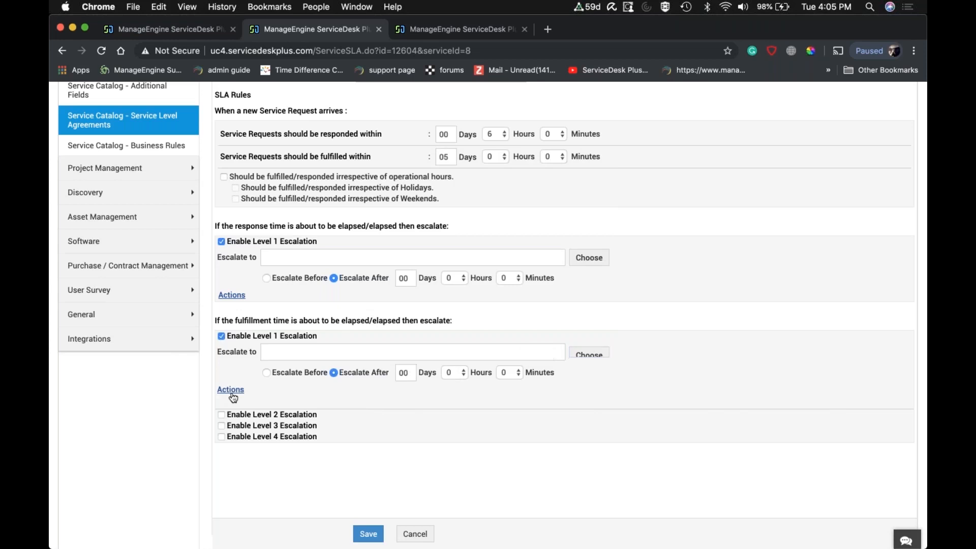
{"action": "scroll", "coordinate": [364, 395], "scroll_direction": "down", "scroll_amount": 2}
{"action": "left_click", "coordinate": [362, 395]}
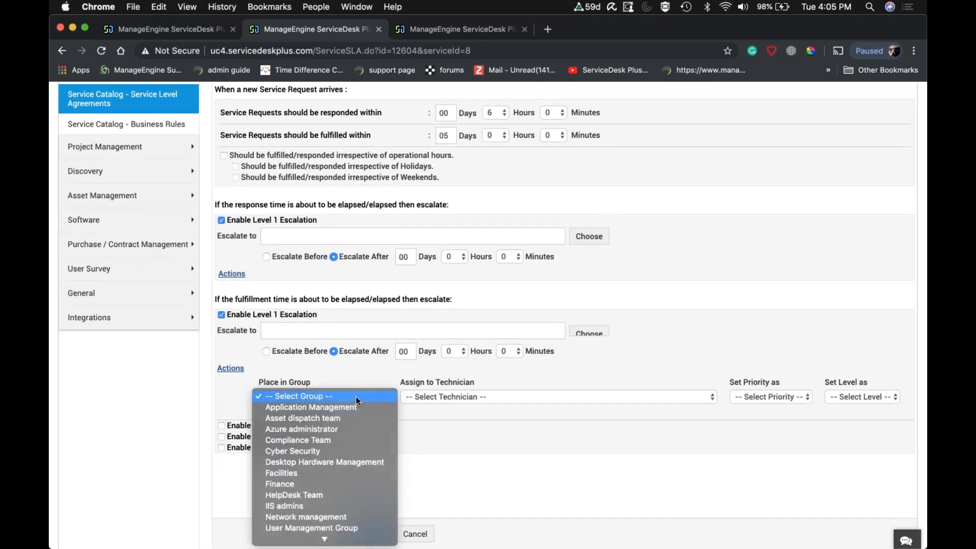
{"action": "left_click", "coordinate": [356, 395]}
{"action": "left_click", "coordinate": [461, 397]}
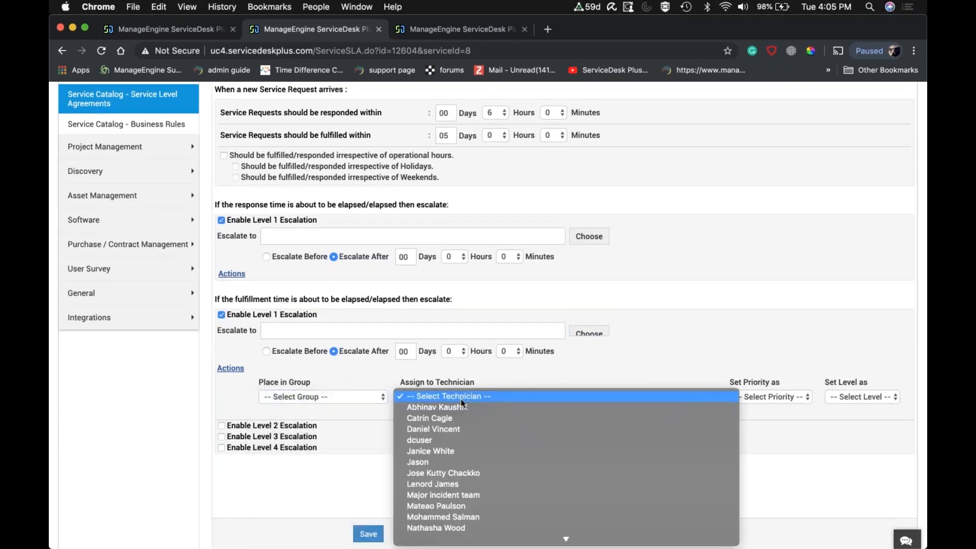
{"action": "left_click", "coordinate": [679, 288]}
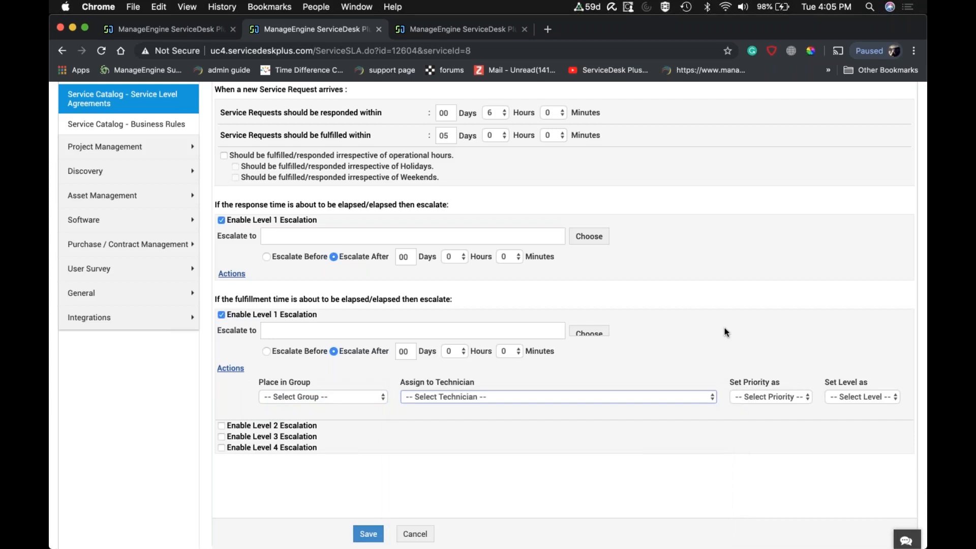
Look back over the SLA form's details, view the open New Joinee Request, and return to the SLA form.
{"action": "scroll", "coordinate": [724, 328], "scroll_direction": "up", "scroll_amount": 8}
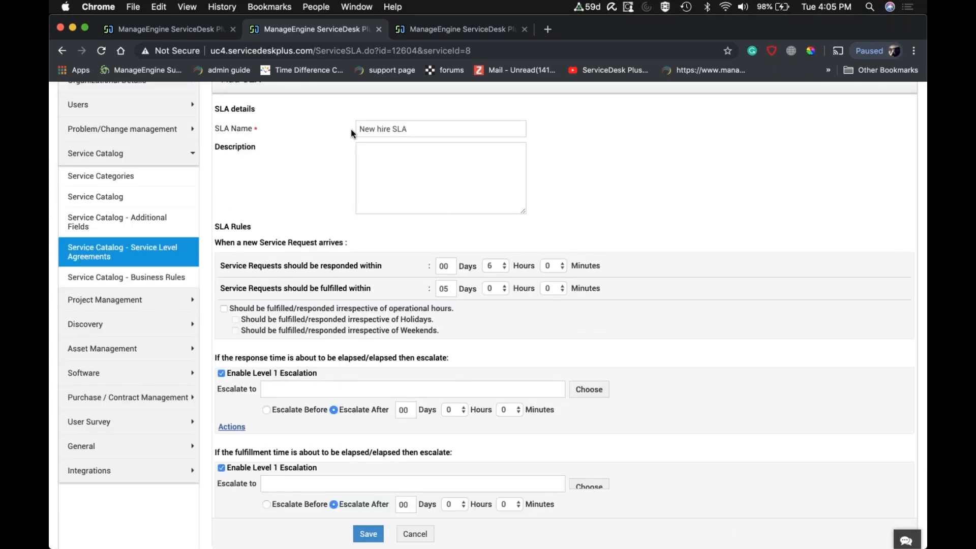
{"action": "scroll", "coordinate": [352, 131], "scroll_direction": "up", "scroll_amount": 3}
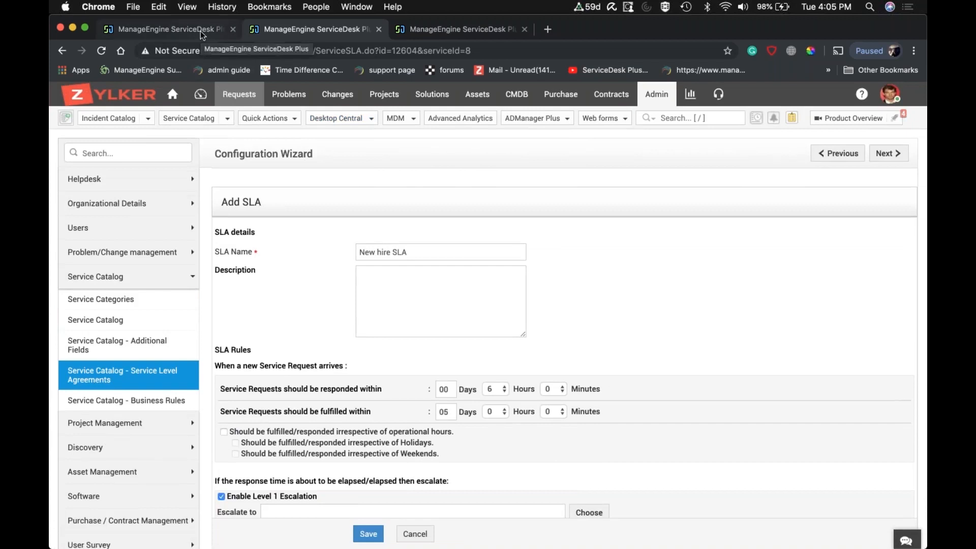
{"action": "left_click", "coordinate": [200, 31]}
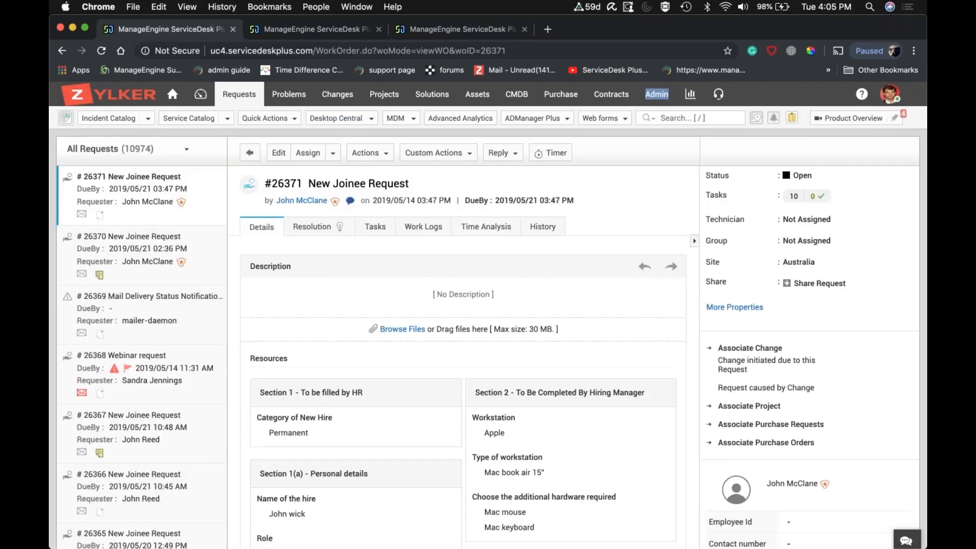
{"action": "left_click", "coordinate": [323, 30]}
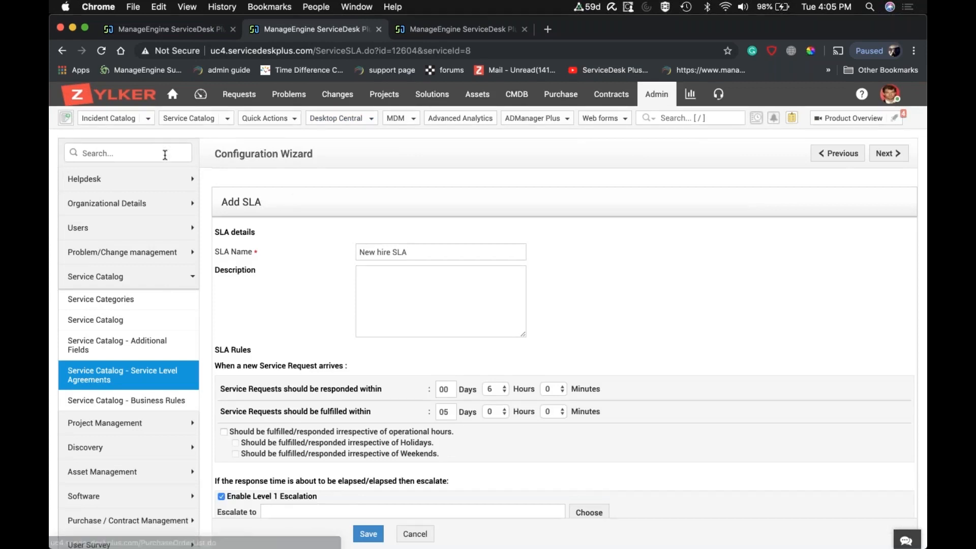
Open the "Single User On-boarding Standard Mode" template from the User Management service category for editing and close the extra browser tab.
{"action": "left_click", "coordinate": [114, 320]}
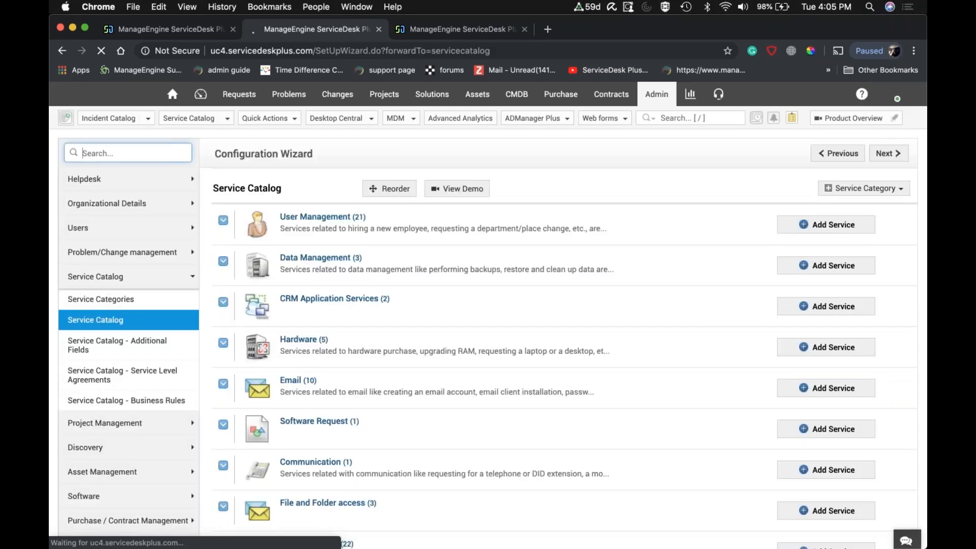
{"action": "left_click", "coordinate": [225, 226]}
{"action": "scroll", "coordinate": [329, 283], "scroll_direction": "down", "scroll_amount": 3}
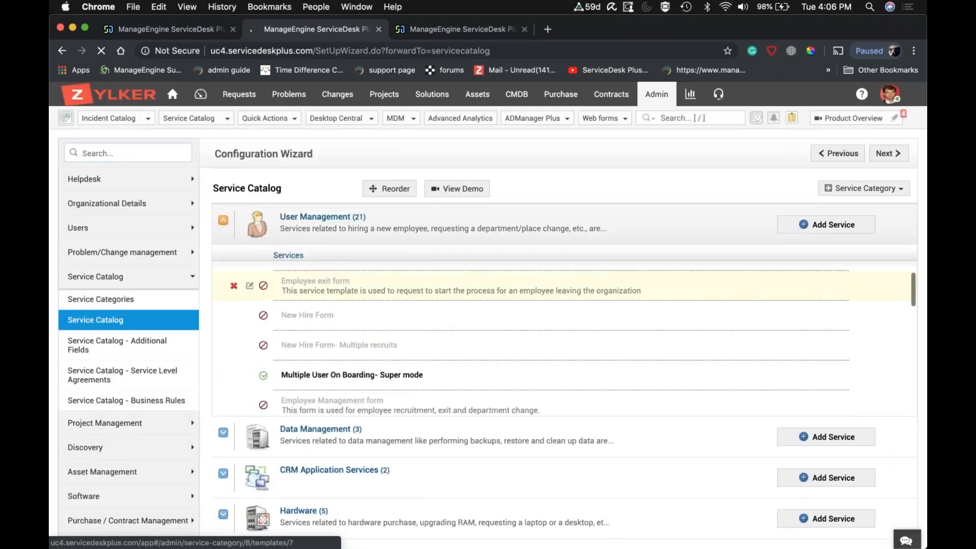
{"action": "scroll", "coordinate": [287, 356], "scroll_direction": "down", "scroll_amount": 2}
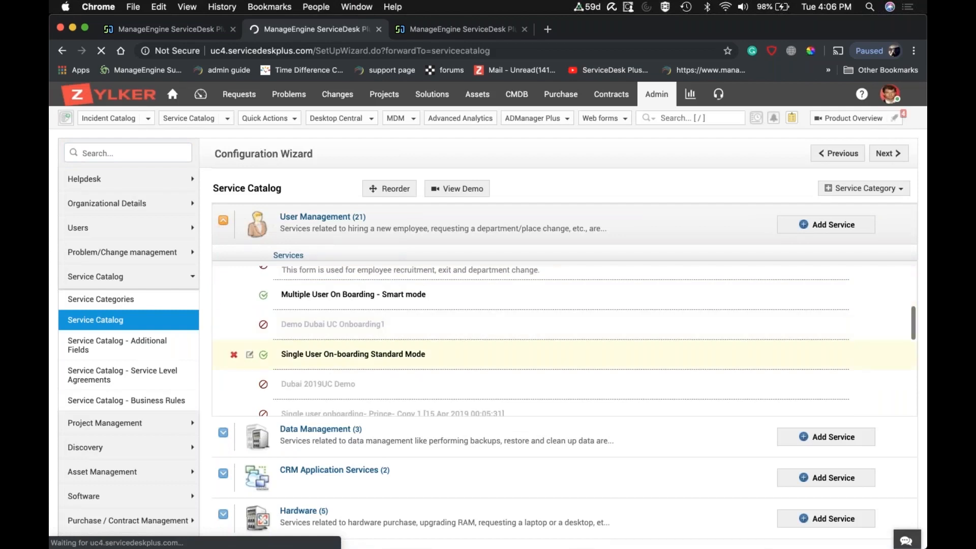
{"action": "left_click", "coordinate": [249, 355]}
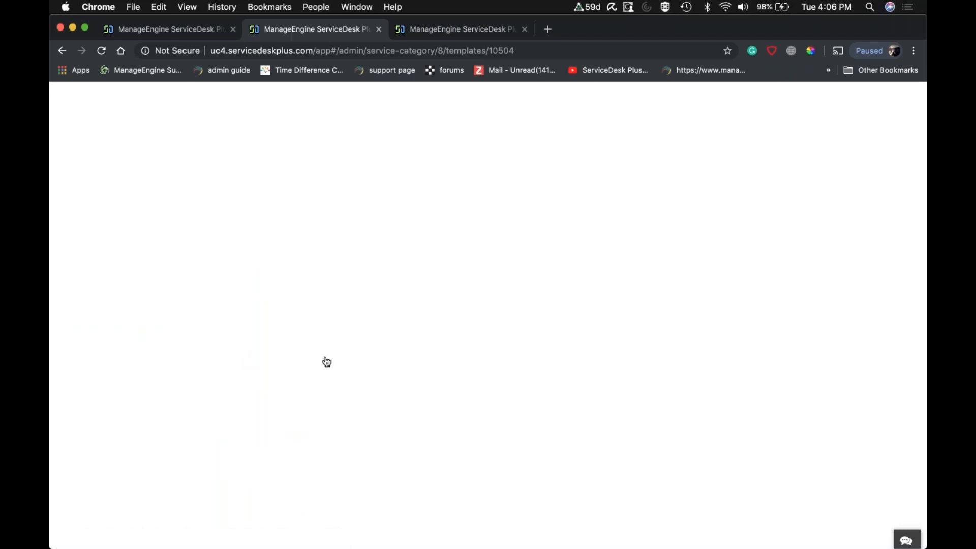
{"action": "left_click", "coordinate": [524, 30]}
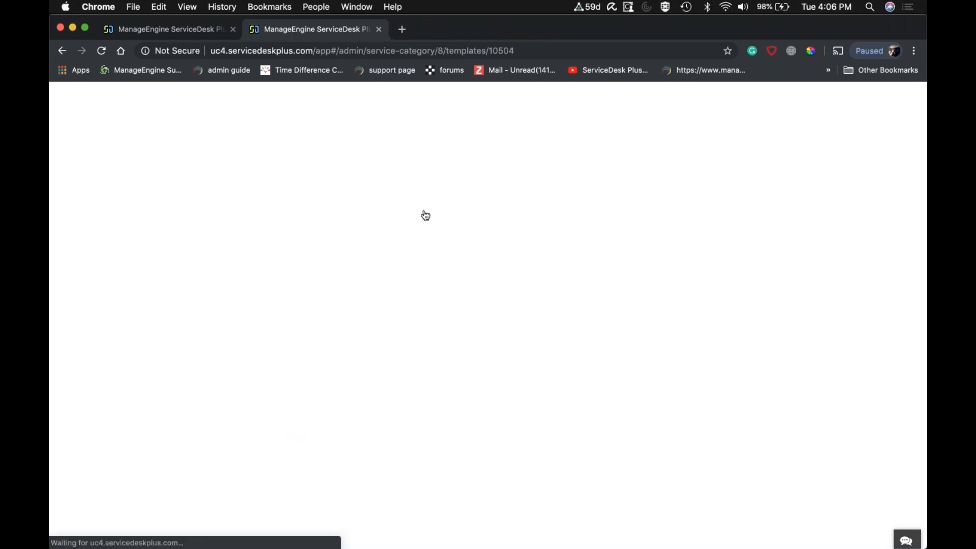
Examine the template's workflow settings, including the approval stages, assigned SLA, task trigger options and task list.
{"action": "scroll", "coordinate": [425, 216], "scroll_direction": "down", "scroll_amount": 1}
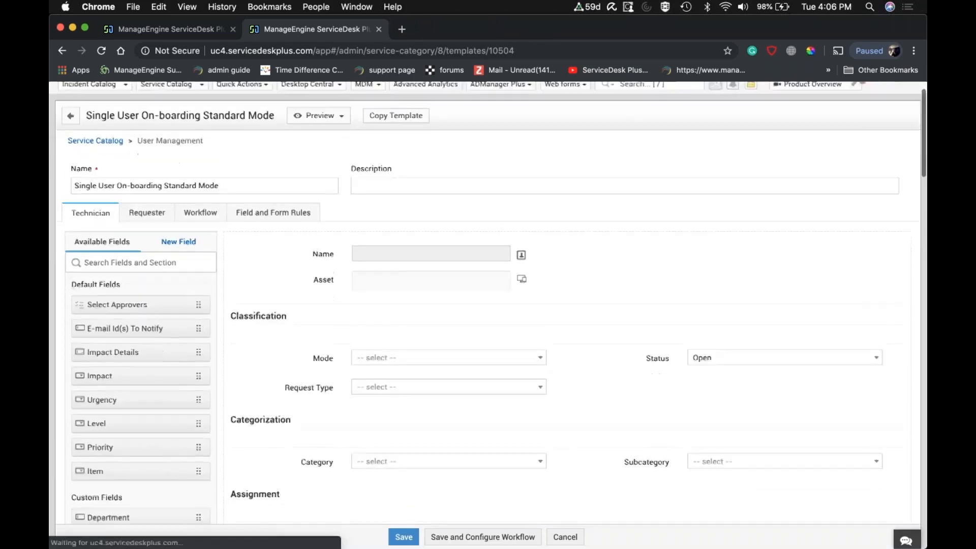
{"action": "scroll", "coordinate": [261, 190], "scroll_direction": "down", "scroll_amount": 1}
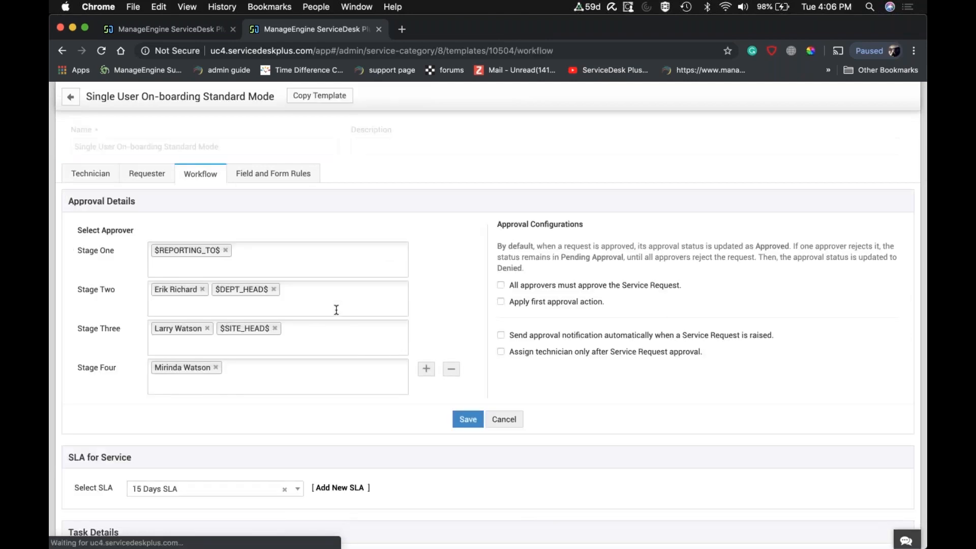
{"action": "scroll", "coordinate": [405, 337], "scroll_direction": "down", "scroll_amount": 1}
{"action": "scroll", "coordinate": [281, 326], "scroll_direction": "down", "scroll_amount": 2}
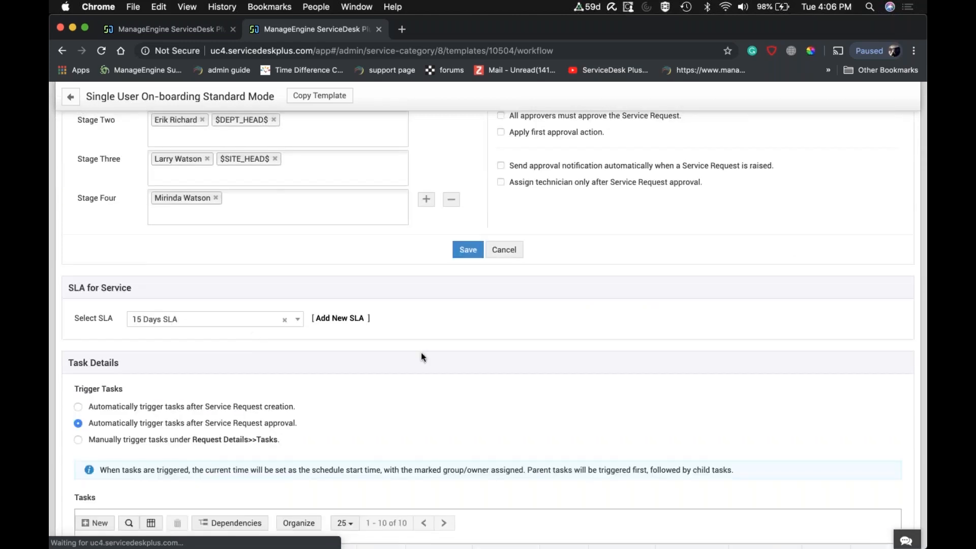
{"action": "scroll", "coordinate": [421, 352], "scroll_direction": "down", "scroll_amount": 4}
{"action": "scroll", "coordinate": [420, 352], "scroll_direction": "down", "scroll_amount": 2}
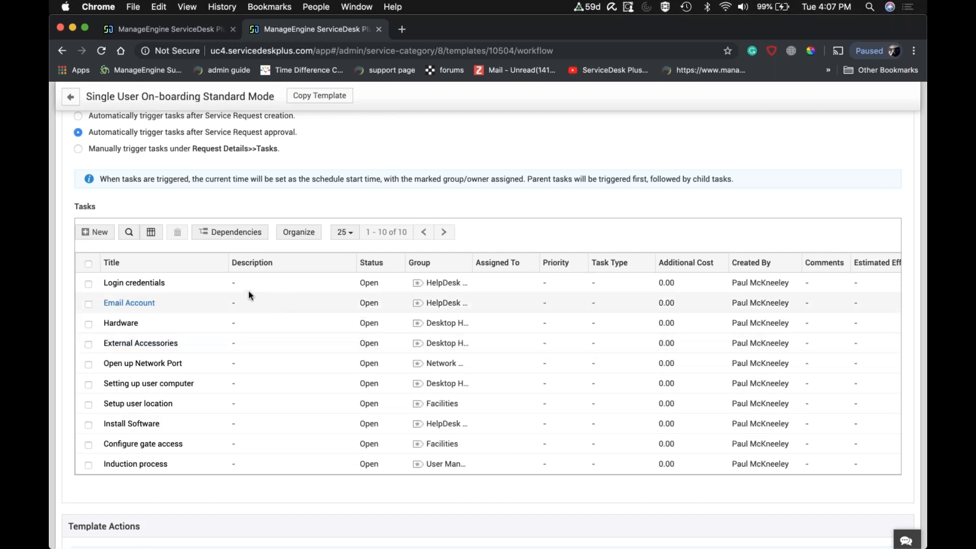
View the blank form for a new template task and cancel it without saving.
{"action": "left_click", "coordinate": [97, 239]}
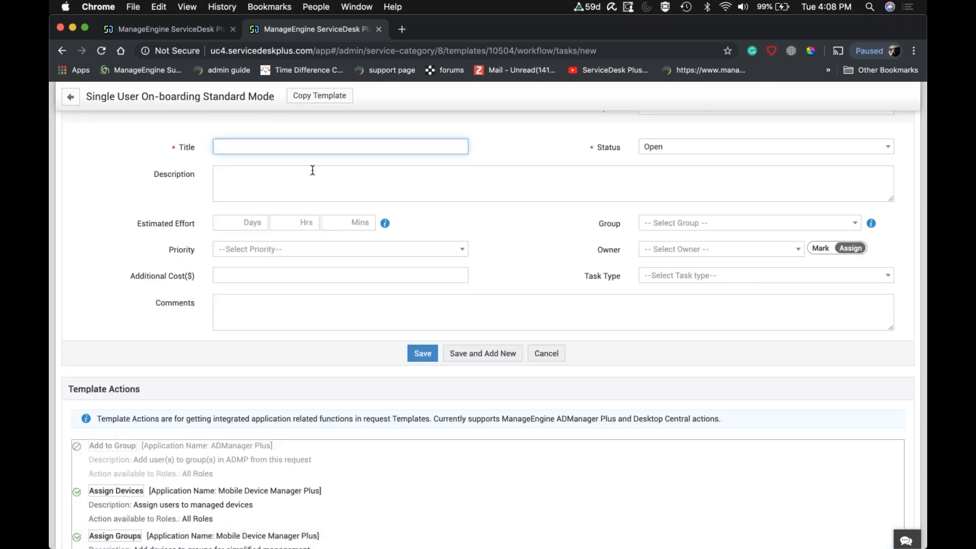
{"action": "left_click", "coordinate": [542, 354]}
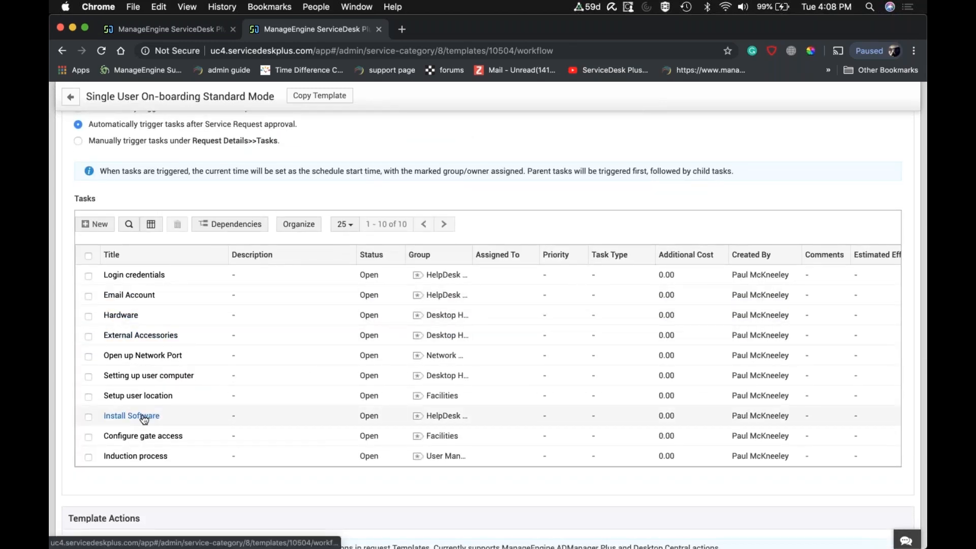
{"action": "scroll", "coordinate": [144, 419], "scroll_direction": "down", "scroll_amount": 1}
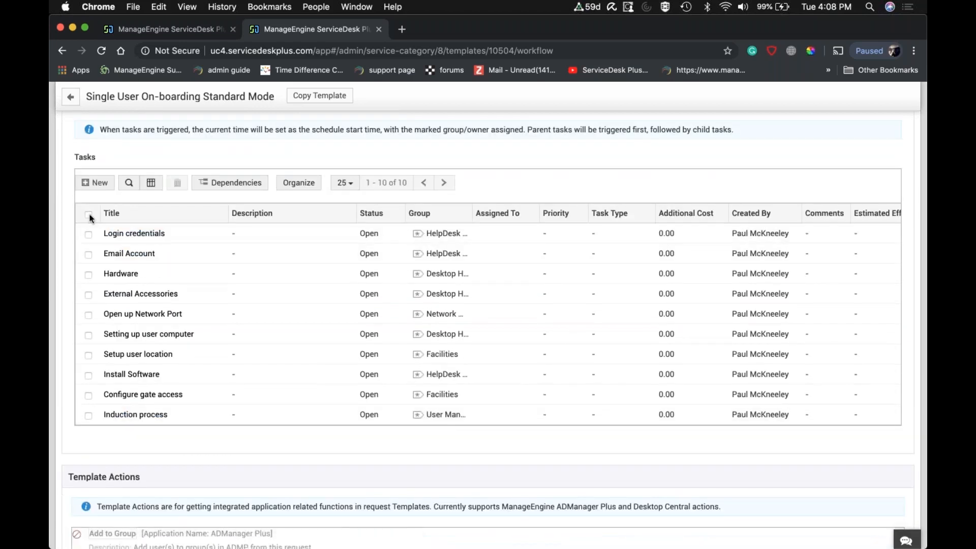
Select all tasks in the template's task list and look over them and the template actions.
{"action": "left_click", "coordinate": [88, 215]}
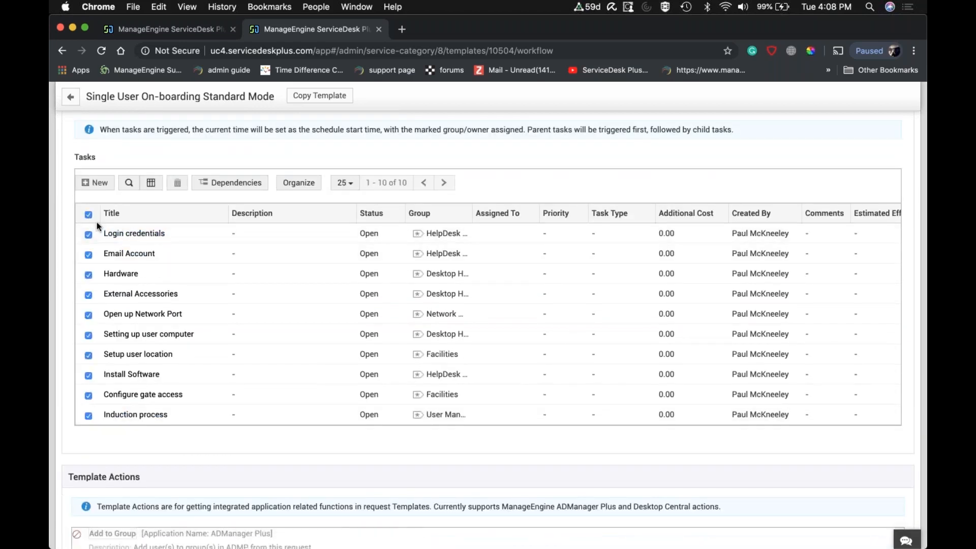
{"action": "scroll", "coordinate": [213, 324], "scroll_direction": "down", "scroll_amount": 1}
{"action": "scroll", "coordinate": [214, 325], "scroll_direction": "down", "scroll_amount": 2}
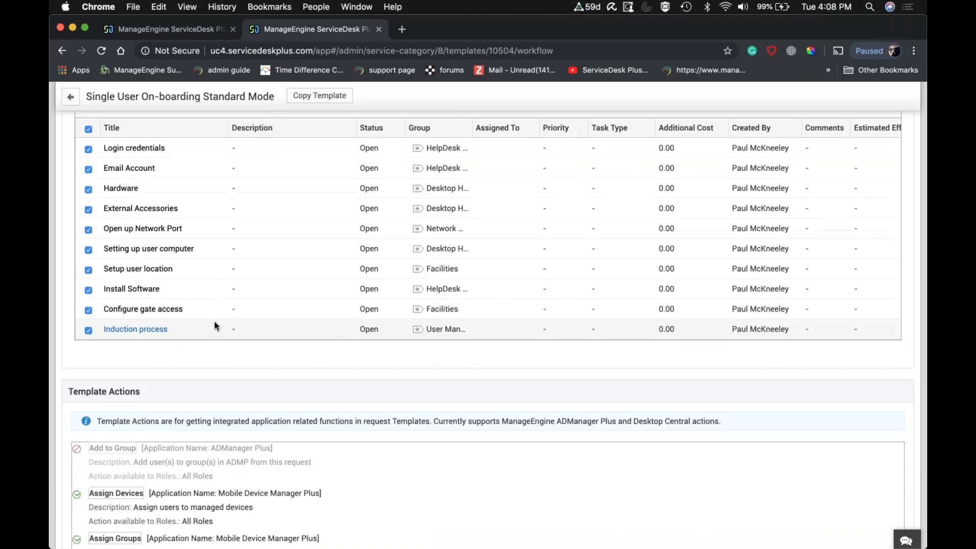
{"action": "scroll", "coordinate": [215, 325], "scroll_direction": "up", "scroll_amount": 6}
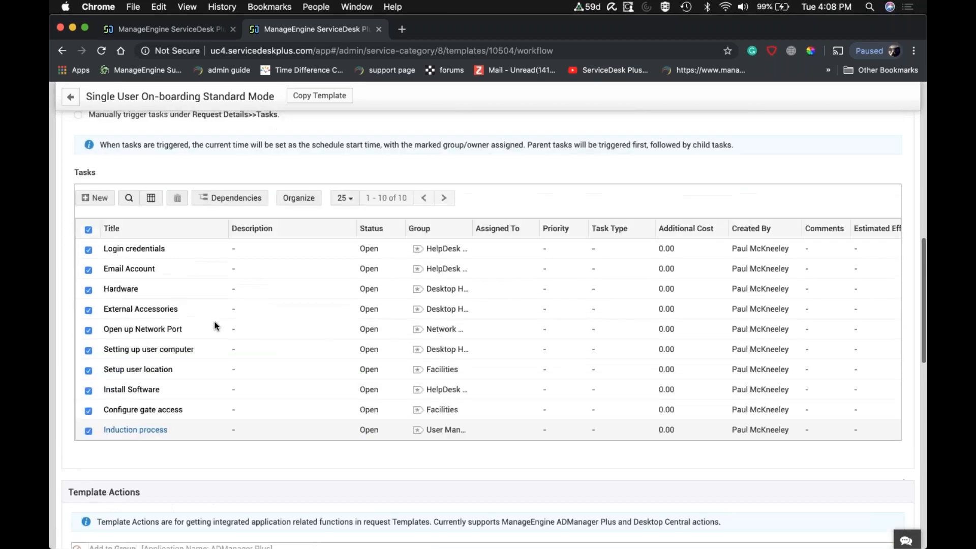
{"action": "scroll", "coordinate": [214, 325], "scroll_direction": "up", "scroll_amount": 7}
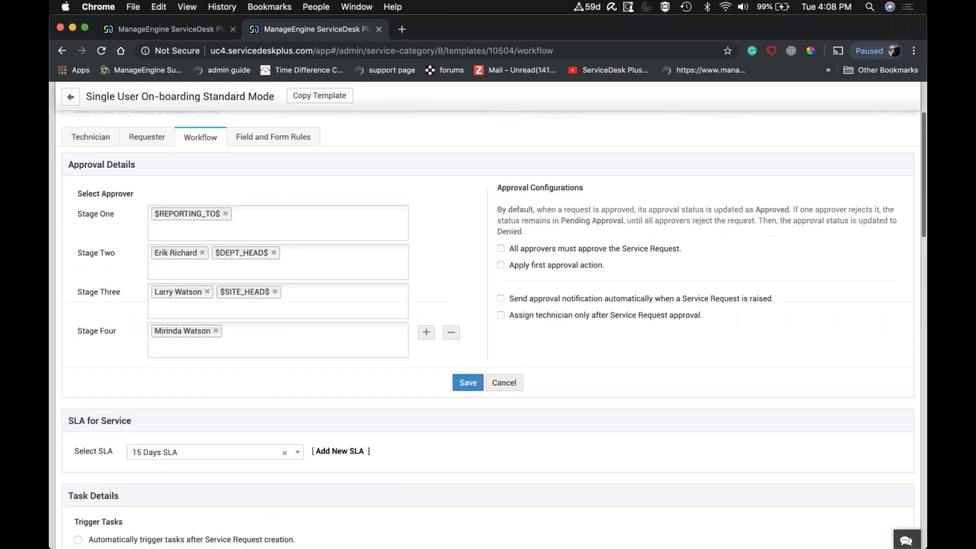
Review the template's technician form, including its request fields, resource sections, service cost, support groups and user groups.
{"action": "scroll", "coordinate": [488, 315], "scroll_direction": "up", "scroll_amount": 2}
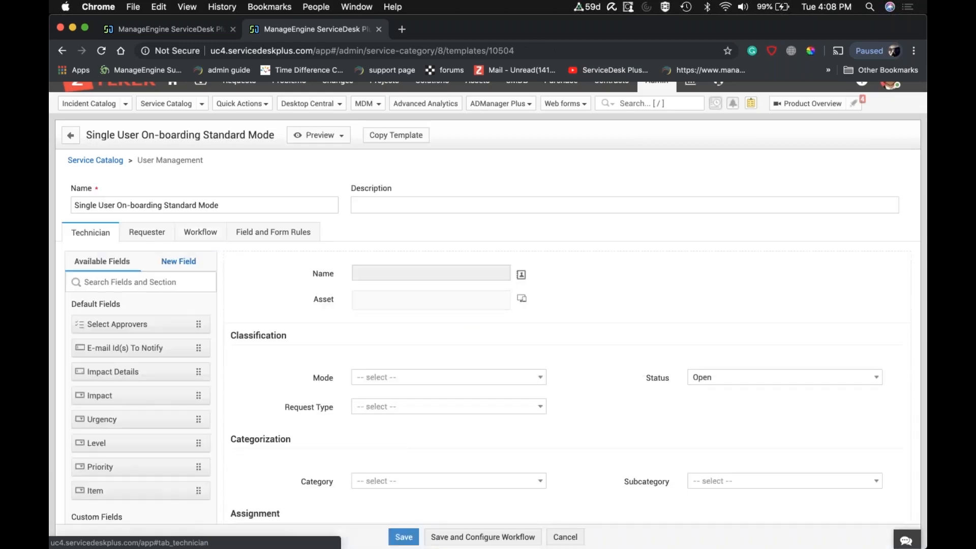
{"action": "scroll", "coordinate": [488, 305], "scroll_direction": "down", "scroll_amount": 10}
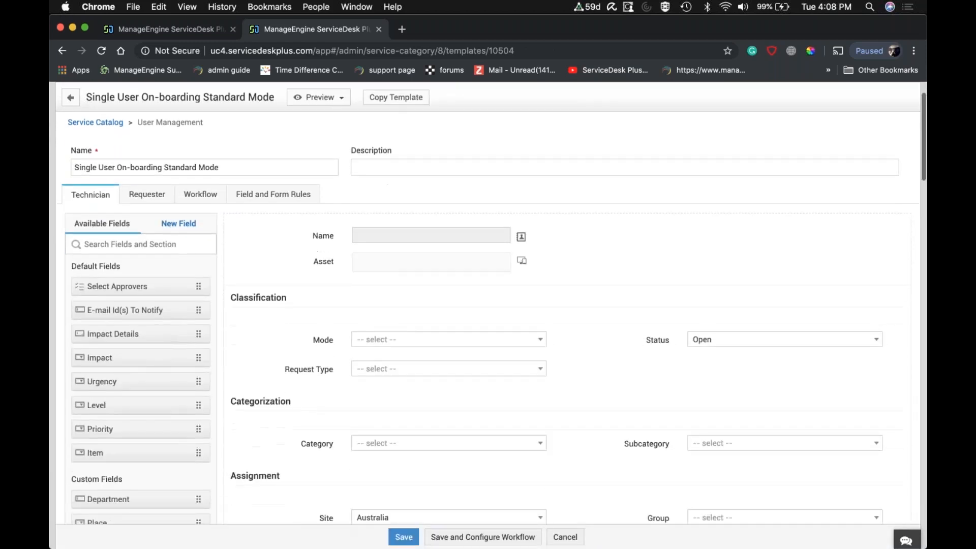
{"action": "scroll", "coordinate": [578, 317], "scroll_direction": "down", "scroll_amount": 6}
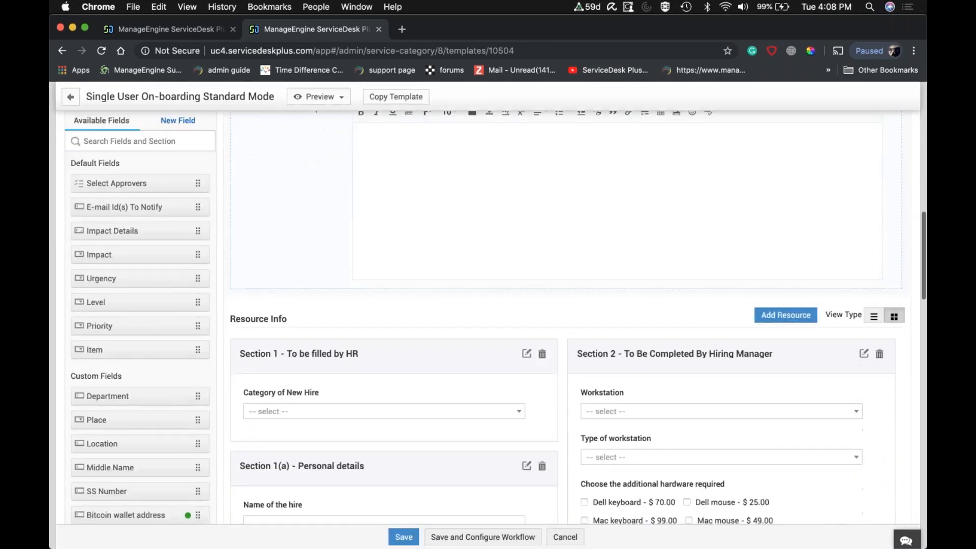
{"action": "scroll", "coordinate": [579, 317], "scroll_direction": "down", "scroll_amount": 12}
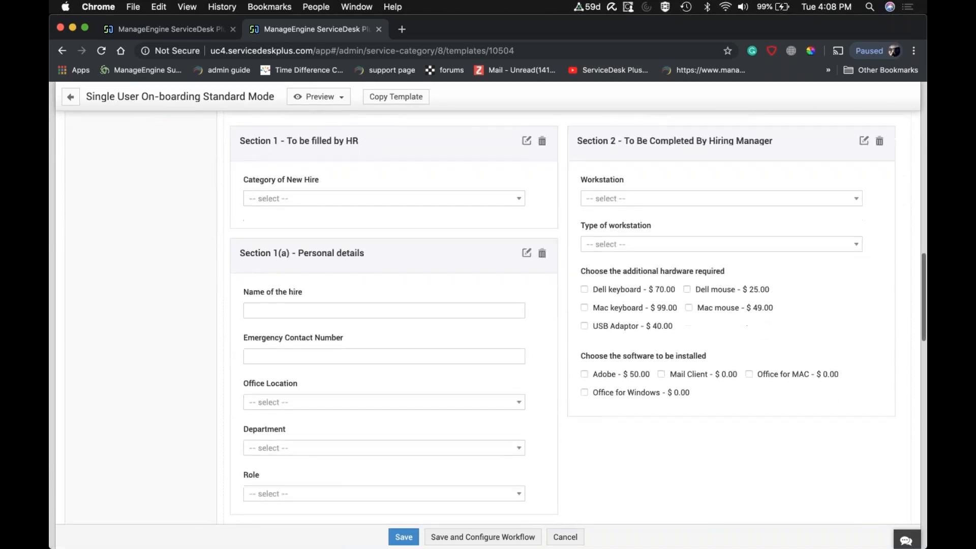
{"action": "scroll", "coordinate": [488, 318], "scroll_direction": "down", "scroll_amount": 4}
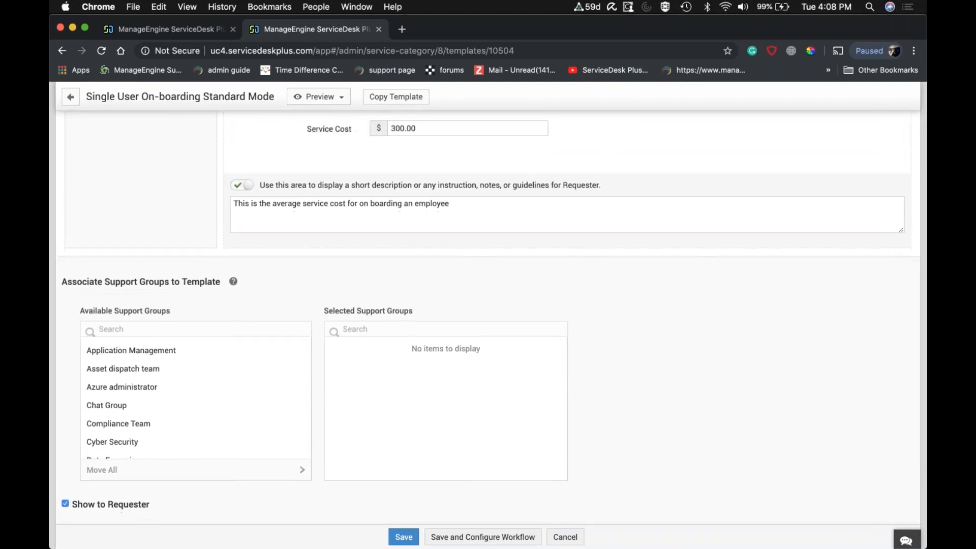
{"action": "scroll", "coordinate": [488, 315], "scroll_direction": "down", "scroll_amount": 6}
{"action": "scroll", "coordinate": [304, 268], "scroll_direction": "down", "scroll_amount": 5}
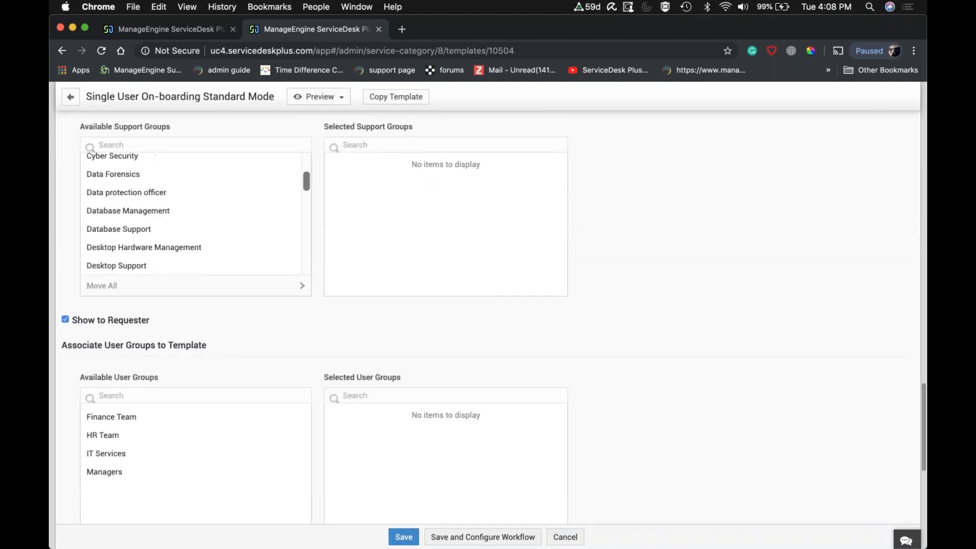
{"action": "scroll", "coordinate": [294, 354], "scroll_direction": "down", "scroll_amount": 2}
{"action": "scroll", "coordinate": [196, 350], "scroll_direction": "down", "scroll_amount": 5}
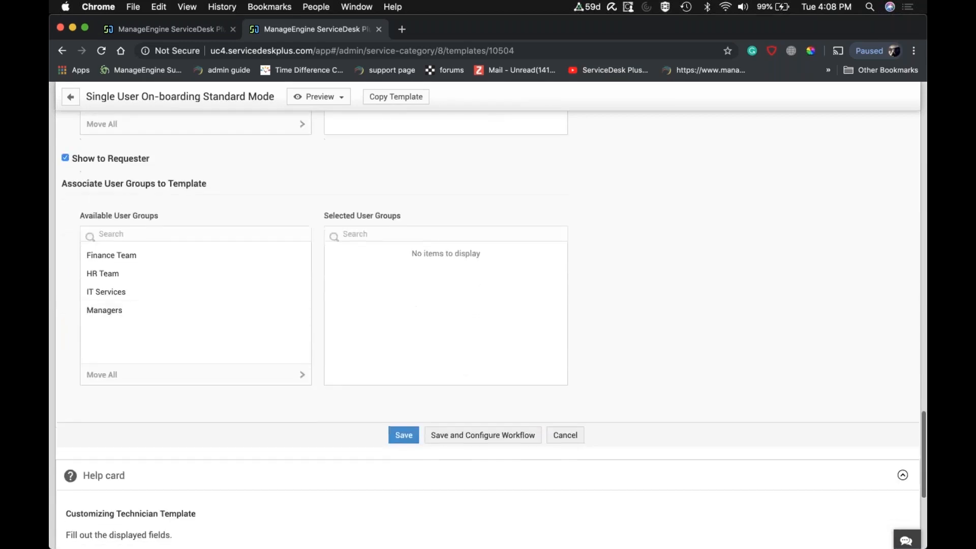
{"action": "scroll", "coordinate": [196, 351], "scroll_direction": "up", "scroll_amount": 15}
{"action": "scroll", "coordinate": [488, 317], "scroll_direction": "up", "scroll_amount": 20}
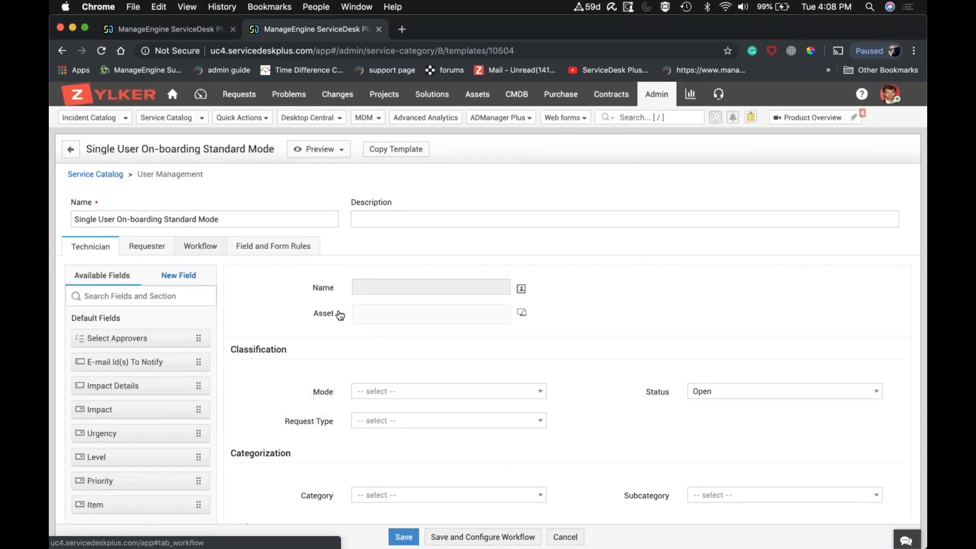
Return to the template's workflow settings and examine the approval stages, service SLA and task trigger options again.
{"action": "left_click", "coordinate": [201, 246]}
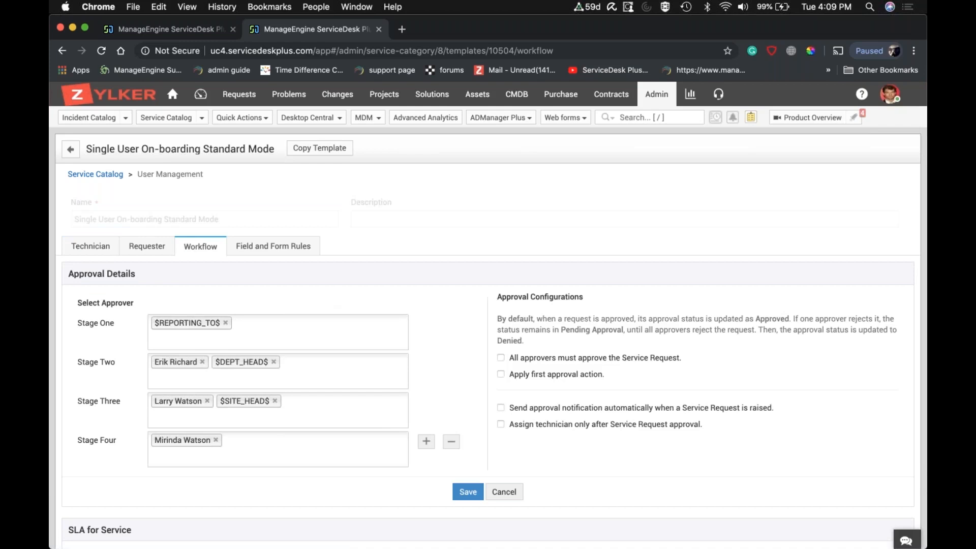
{"action": "scroll", "coordinate": [627, 430], "scroll_direction": "down", "scroll_amount": 3}
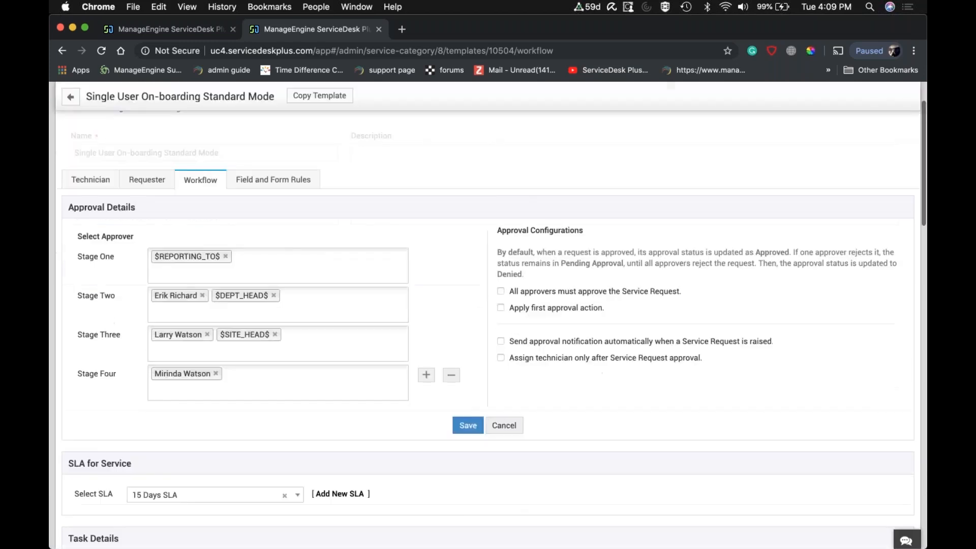
{"action": "scroll", "coordinate": [368, 380], "scroll_direction": "down", "scroll_amount": 6}
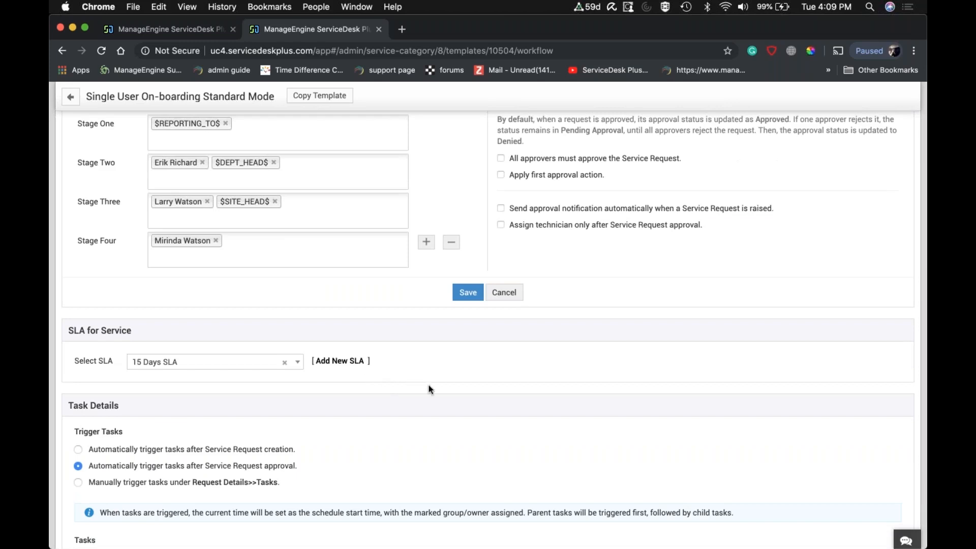
Look over the service SLA, task trigger options, task list and template actions in the template's workflow settings once more.
{"action": "scroll", "coordinate": [429, 385], "scroll_direction": "down", "scroll_amount": 4}
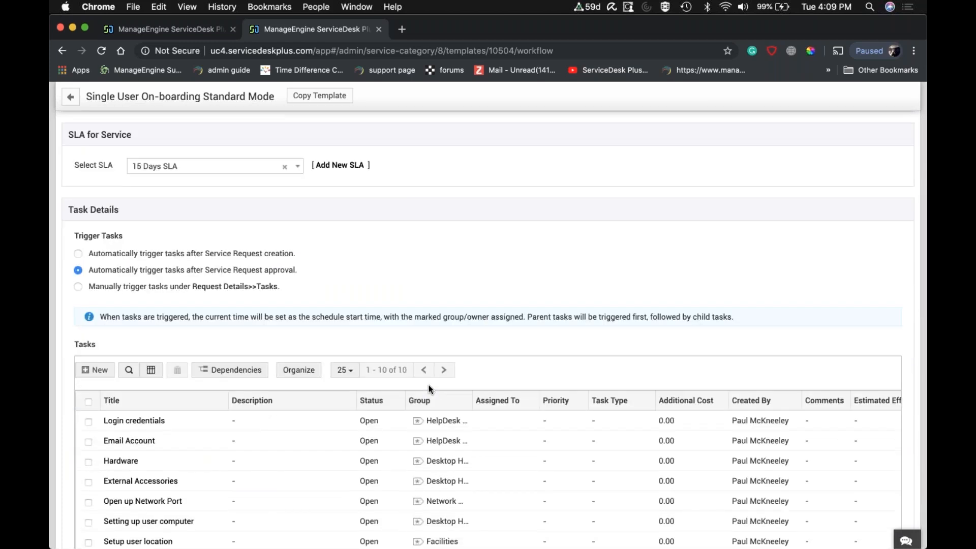
{"action": "scroll", "coordinate": [429, 385], "scroll_direction": "down", "scroll_amount": 3}
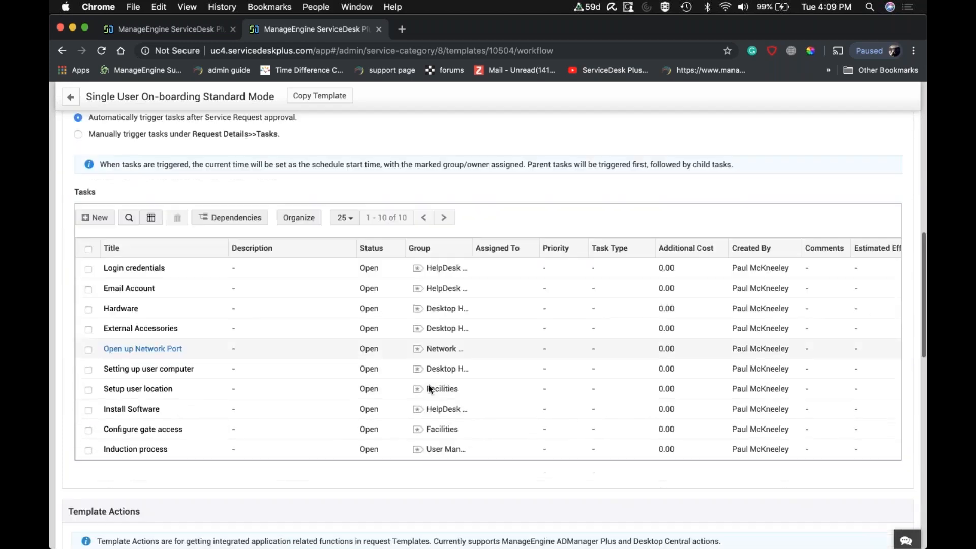
{"action": "scroll", "coordinate": [428, 385], "scroll_direction": "down", "scroll_amount": 13}
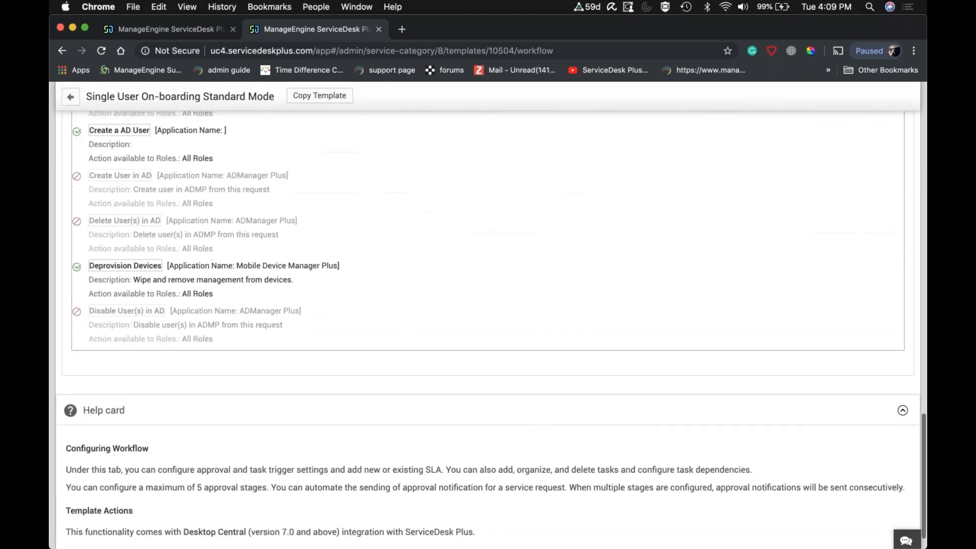
{"action": "scroll", "coordinate": [488, 331], "scroll_direction": "up", "scroll_amount": 10}
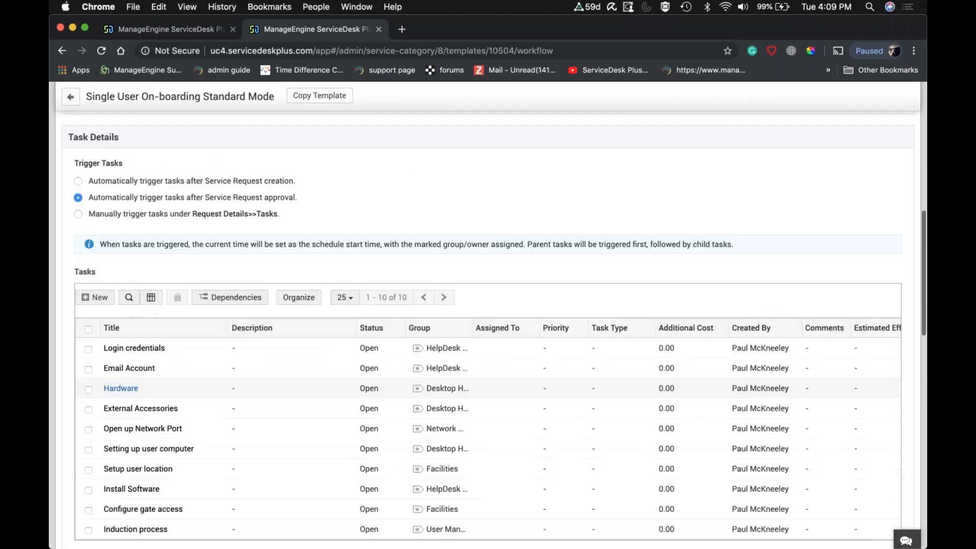
{"action": "scroll", "coordinate": [488, 330], "scroll_direction": "up", "scroll_amount": 10}
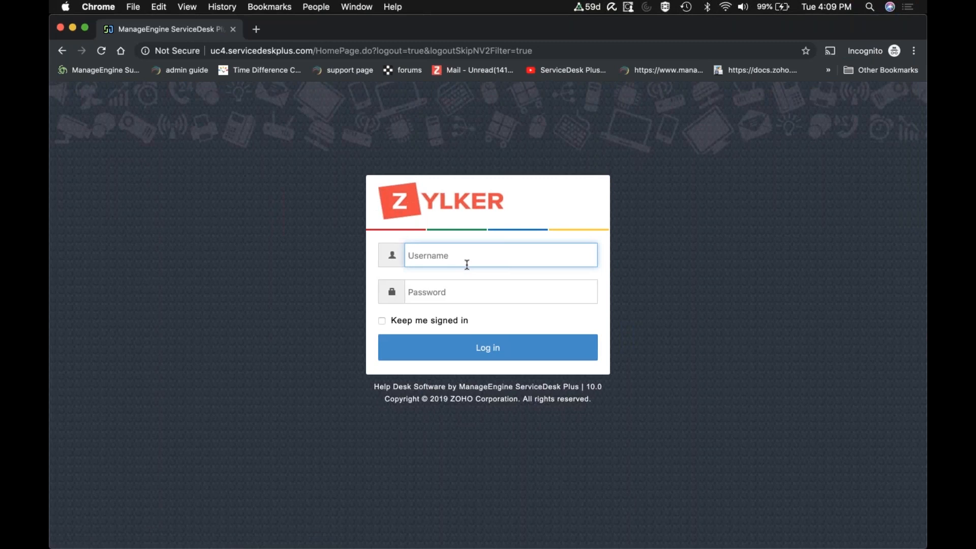
Log in to the requester portal in the incognito window with the requester's username and account password.
{"action": "key", "text": "Tab"}
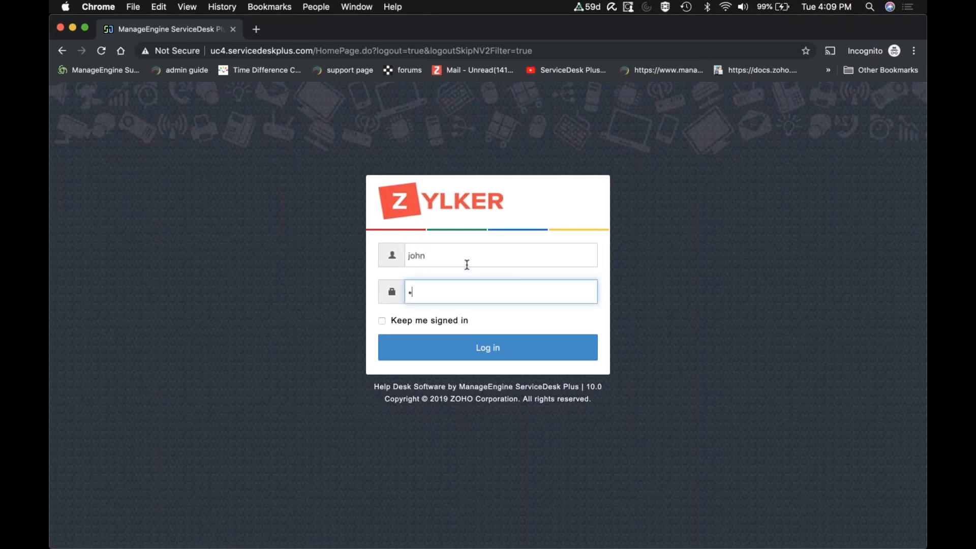
{"action": "key", "text": "Return"}
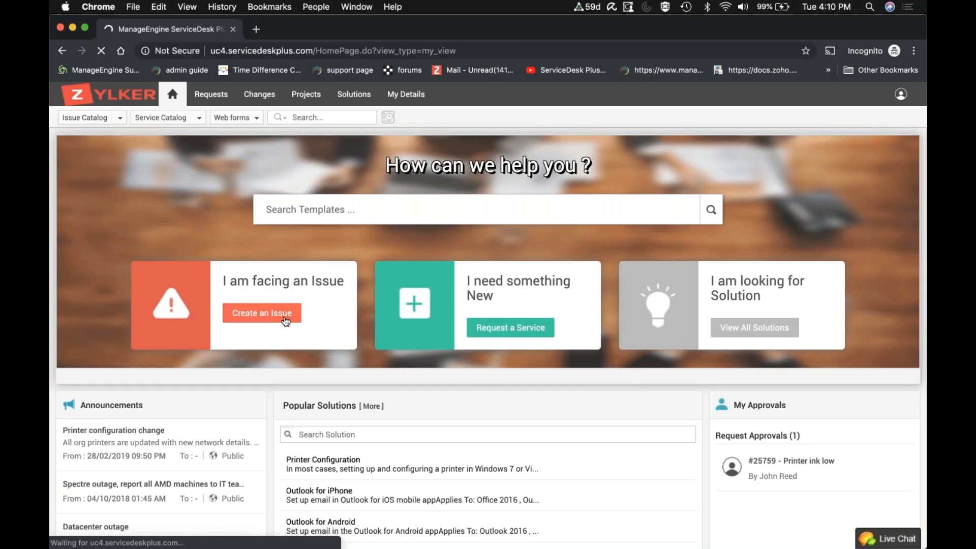
View the Single User On-boarding Standard Mode request form under User Management services and return to the portal home page.
{"action": "left_click", "coordinate": [508, 330]}
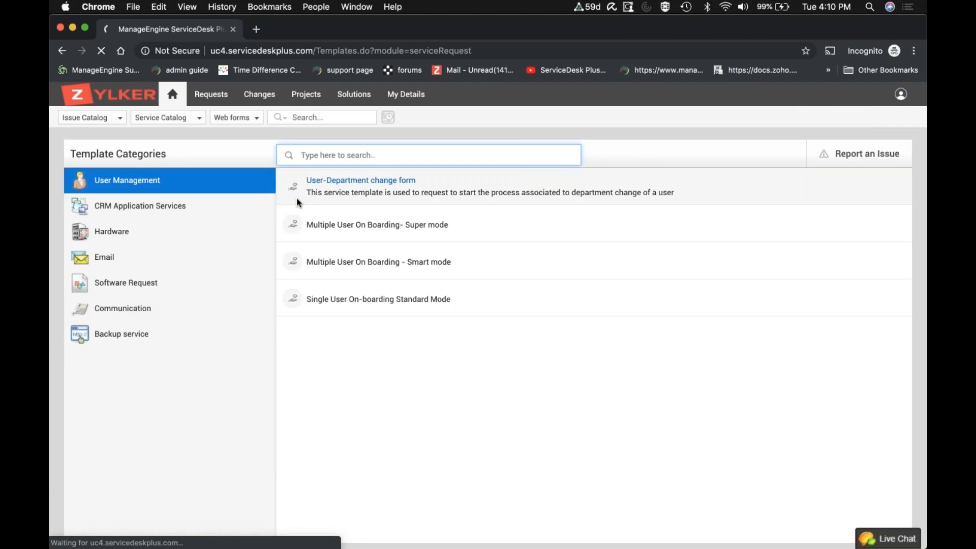
{"action": "left_click", "coordinate": [354, 304]}
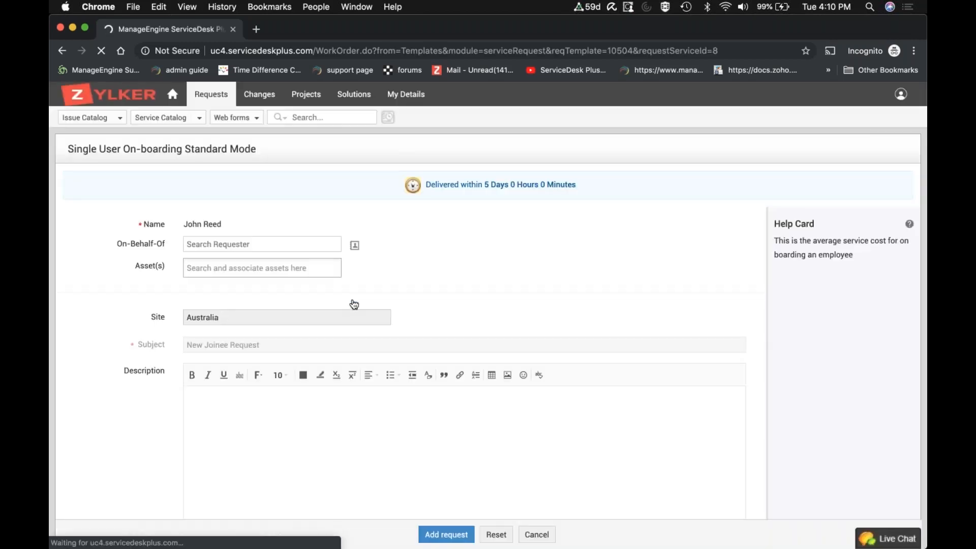
{"action": "left_click", "coordinate": [173, 98]}
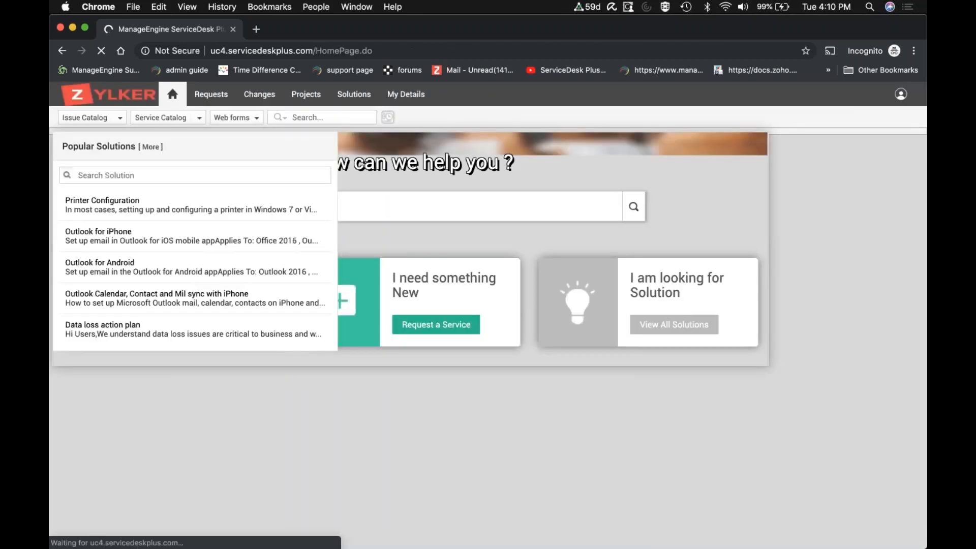
Open the pending approval for the "Printer ink low" request and enter the approval comment "go ahead".
{"action": "scroll", "coordinate": [402, 387], "scroll_direction": "down", "scroll_amount": 4}
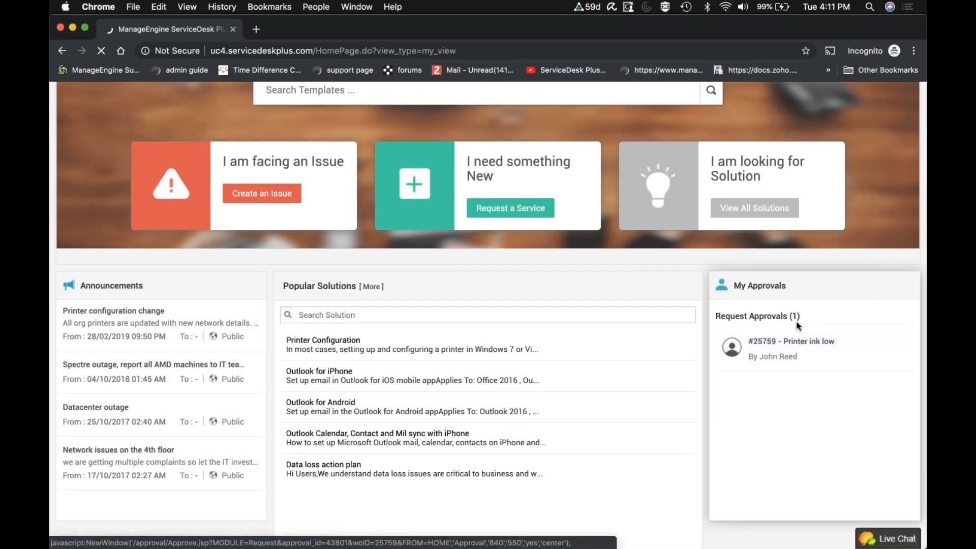
{"action": "left_click", "coordinate": [791, 341]}
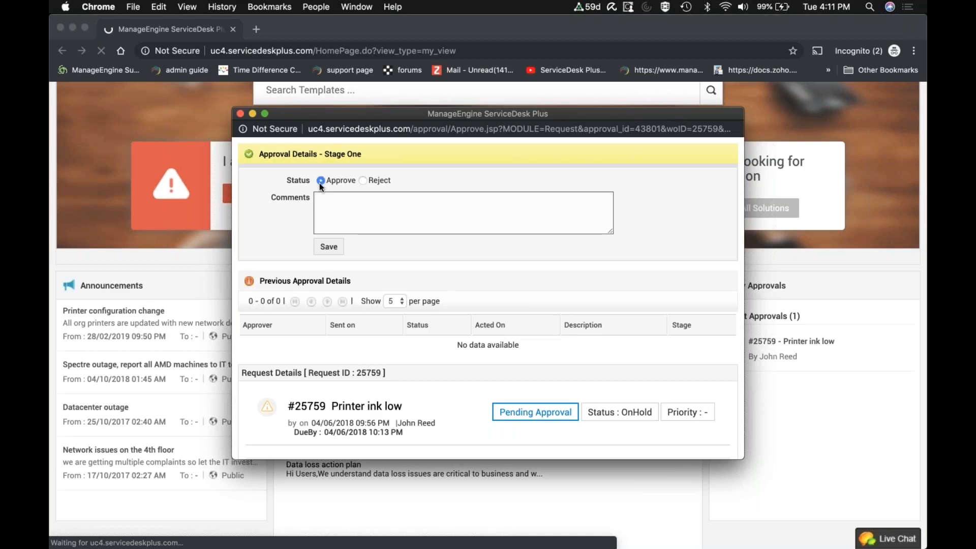
{"action": "left_click", "coordinate": [323, 199]}
{"action": "type", "text": "go ah"}
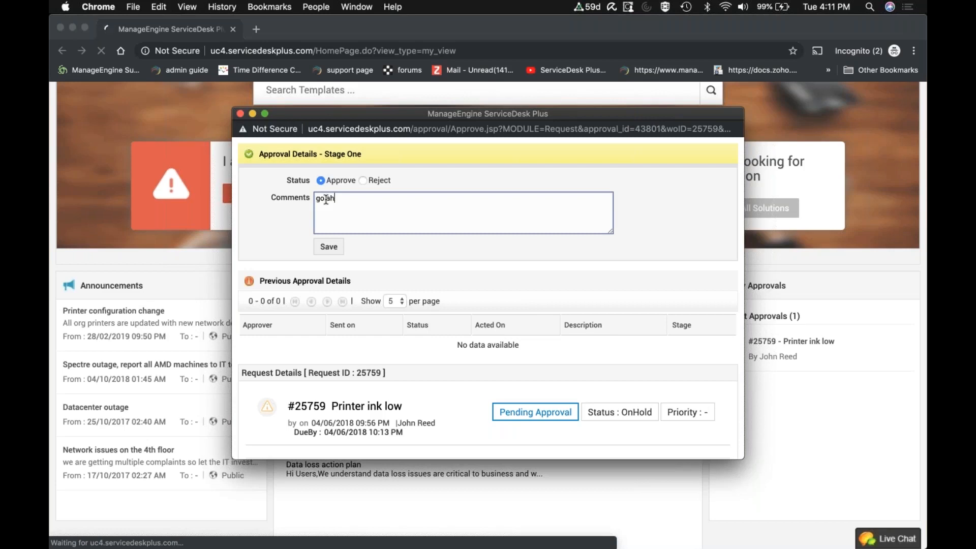
{"action": "type", "text": "eah"}
{"action": "type", "text": "d"}
{"action": "scroll", "coordinate": [335, 224], "scroll_direction": "down", "scroll_amount": 2}
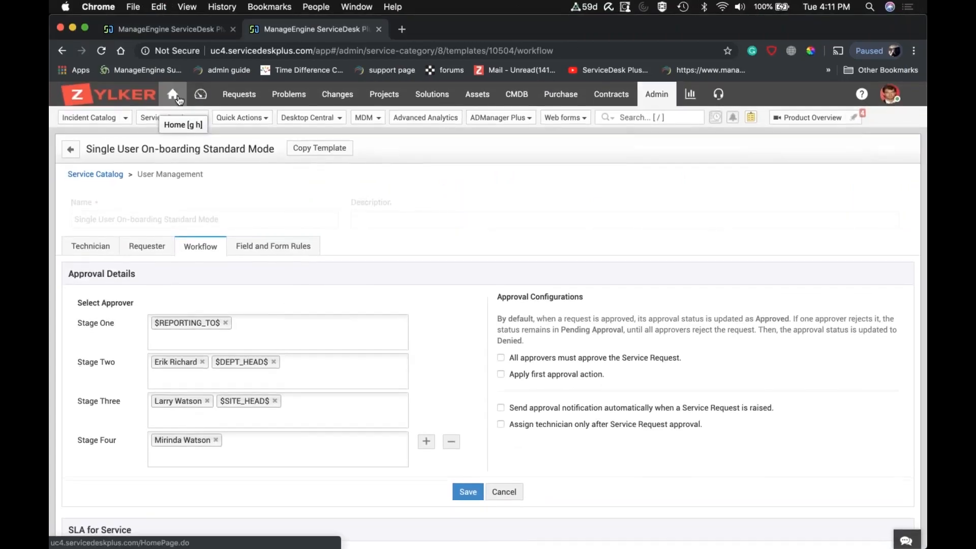
From the technician home page, start a new Multiple User On Boarding - Smart mode request from the User Management services.
{"action": "left_click", "coordinate": [173, 95]}
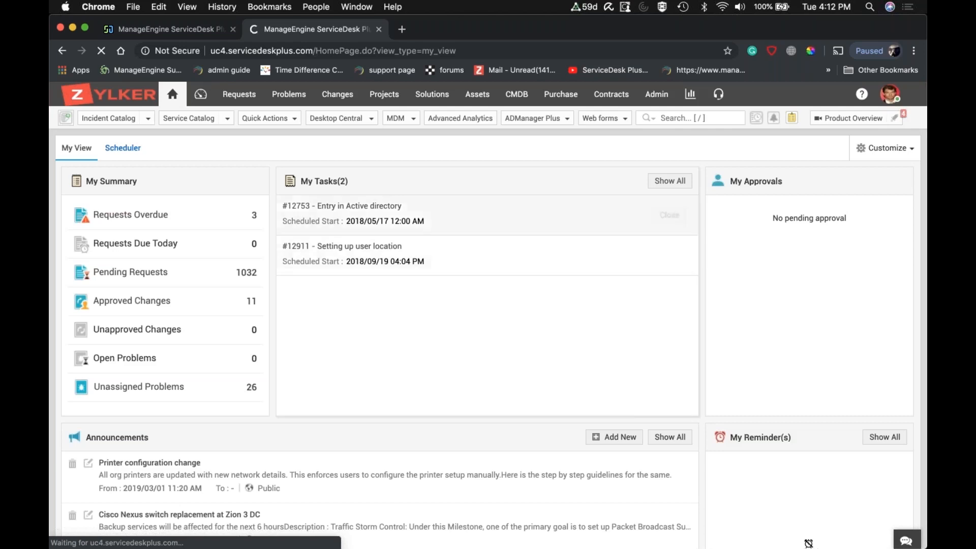
{"action": "left_click", "coordinate": [225, 120]}
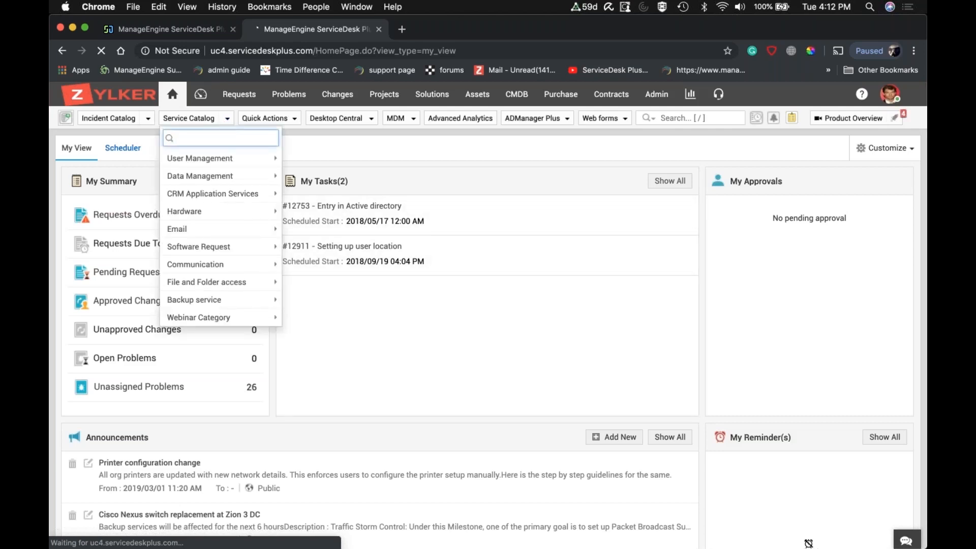
{"action": "mouse_move", "coordinate": [219, 167]}
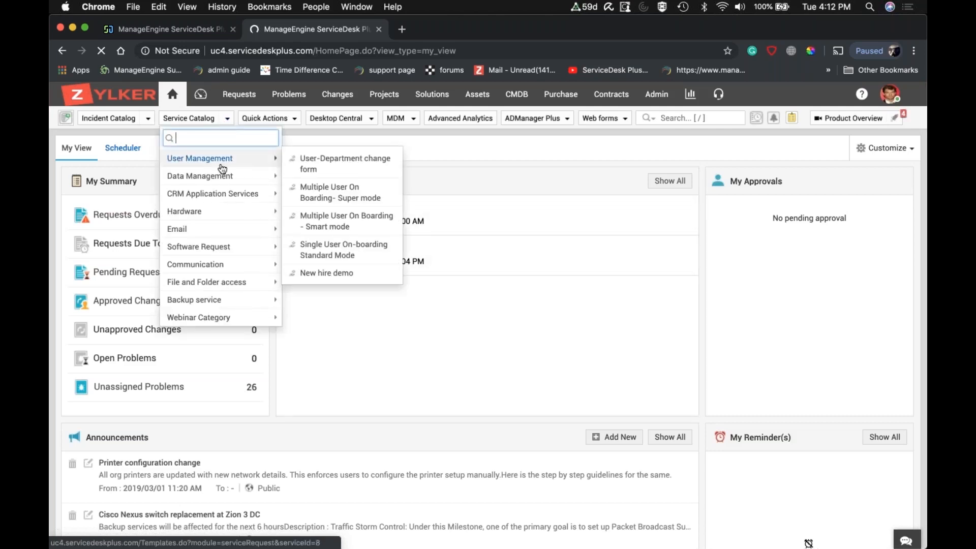
{"action": "left_click", "coordinate": [319, 227]}
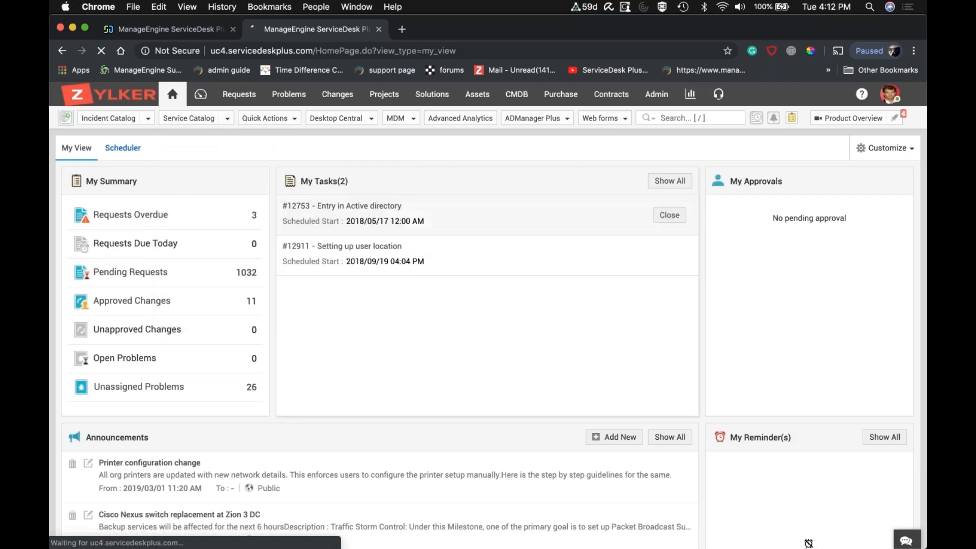
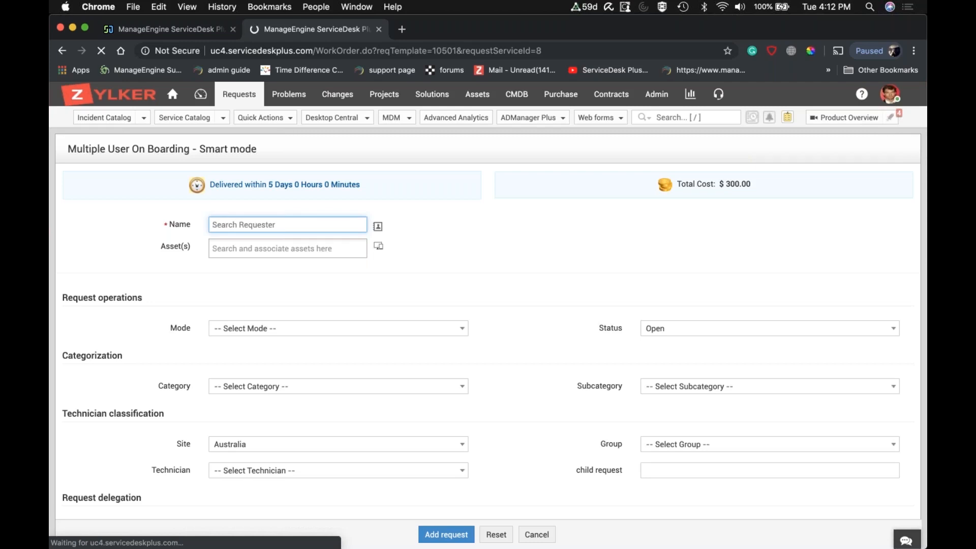
Look over the Multiple User On Boarding - Smart mode request form and fill in the requester's name from the matching suggestions.
{"action": "scroll", "coordinate": [533, 273], "scroll_direction": "down", "scroll_amount": 8}
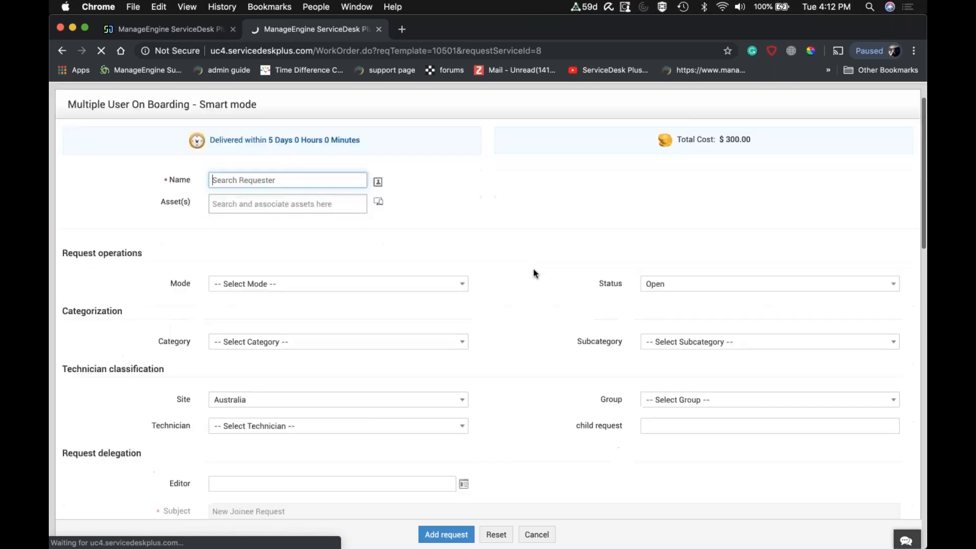
{"action": "scroll", "coordinate": [533, 273], "scroll_direction": "down", "scroll_amount": 1}
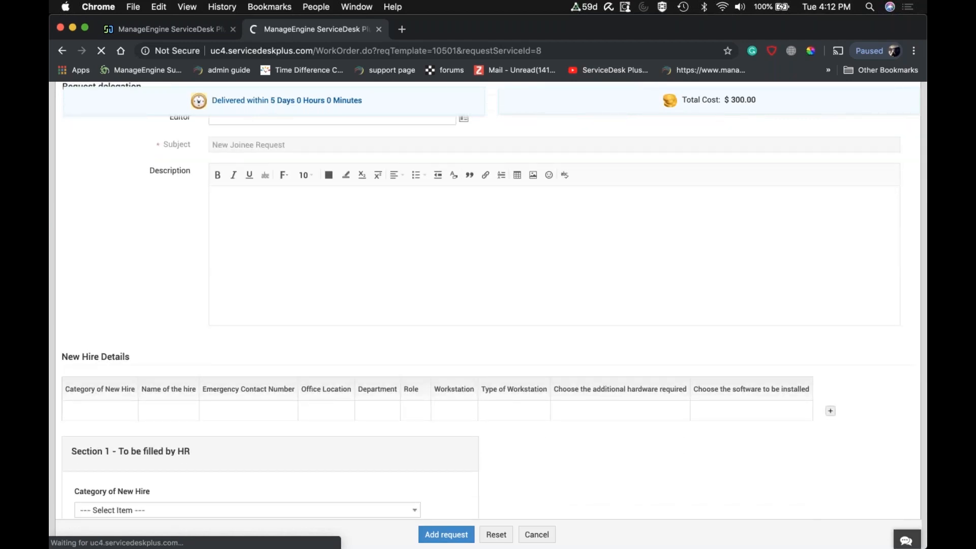
{"action": "scroll", "coordinate": [533, 273], "scroll_direction": "up", "scroll_amount": 8}
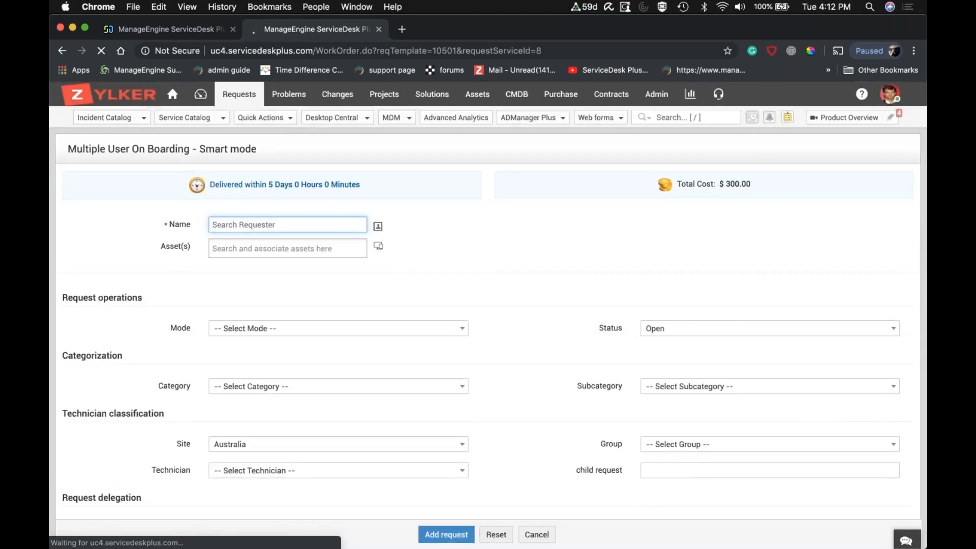
{"action": "type", "text": "john"}
{"action": "left_click", "coordinate": [320, 247]}
Set the first hire's Category of New Hire to Permanent and acknowledge the full-time employee notice.
{"action": "scroll", "coordinate": [460, 280], "scroll_direction": "down", "scroll_amount": 6}
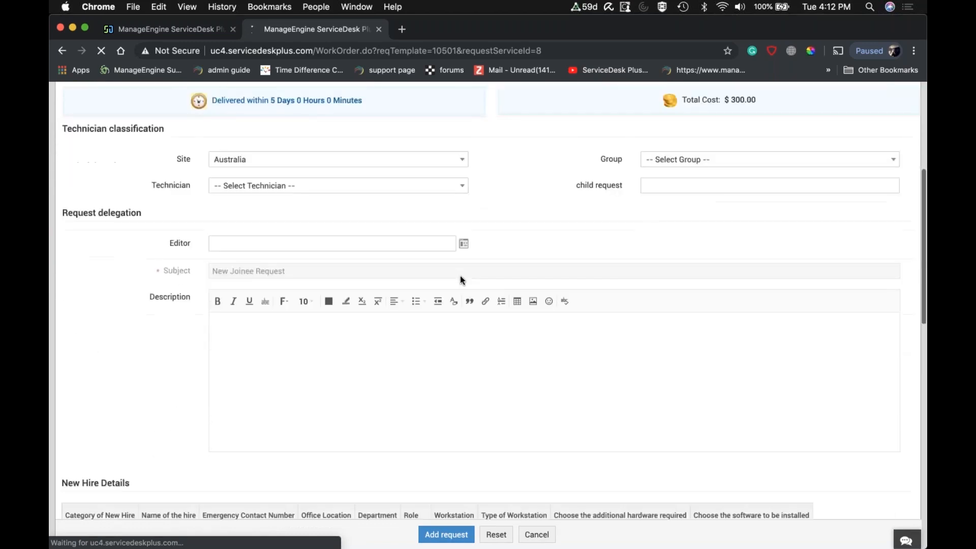
{"action": "scroll", "coordinate": [459, 275], "scroll_direction": "down", "scroll_amount": 4}
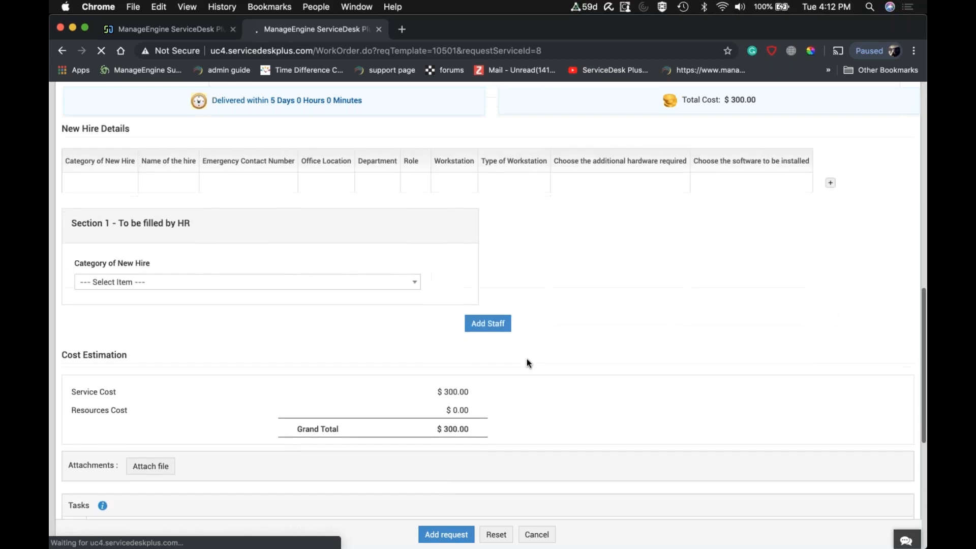
{"action": "left_click", "coordinate": [310, 282]}
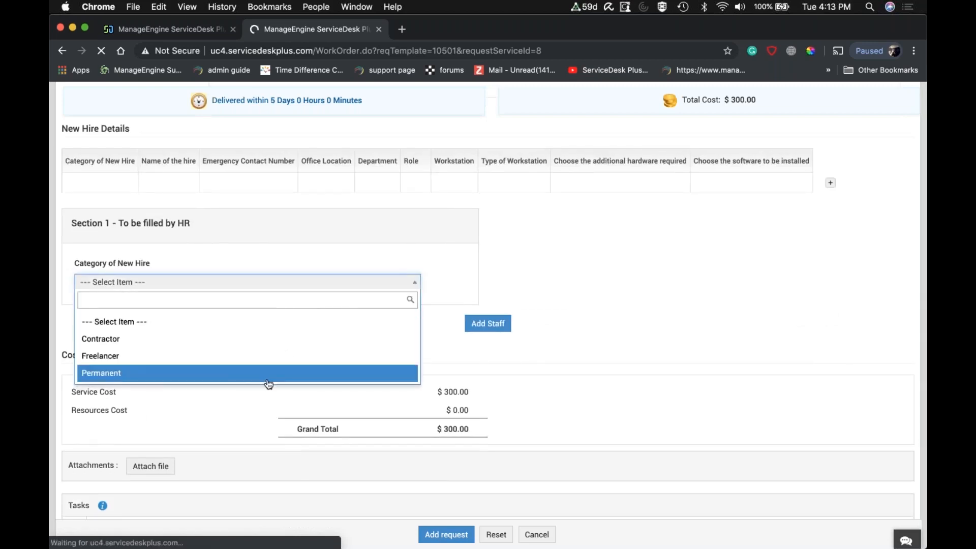
{"action": "left_click", "coordinate": [239, 380]}
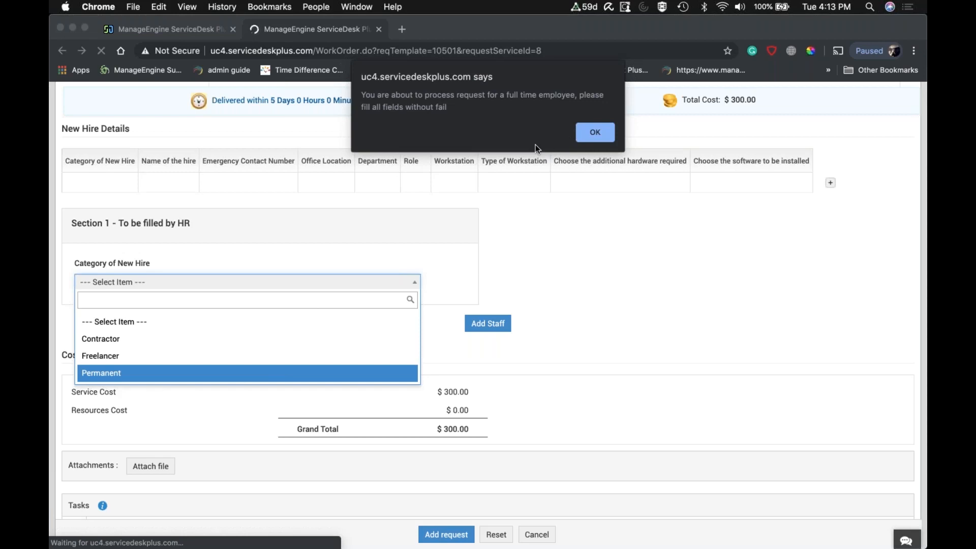
{"action": "left_click", "coordinate": [597, 134]}
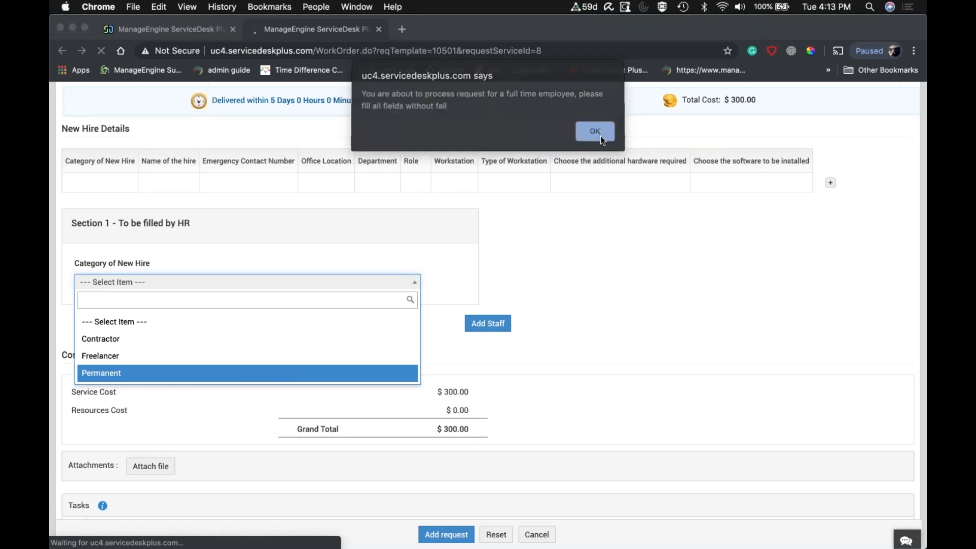
Enter the first hire's name in the personal details and set the role to Regional Sales Manager.
{"action": "scroll", "coordinate": [279, 375], "scroll_direction": "down", "scroll_amount": 5}
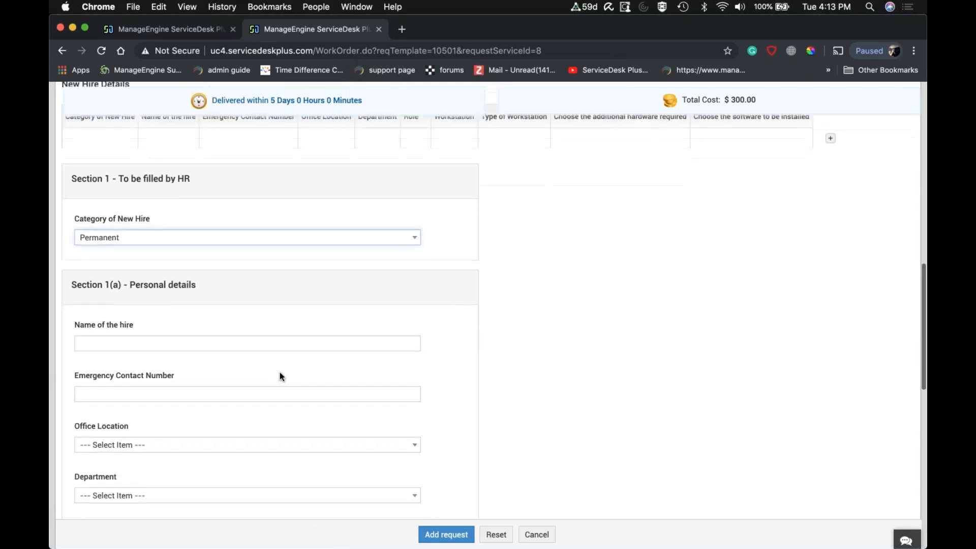
{"action": "left_click", "coordinate": [198, 256]}
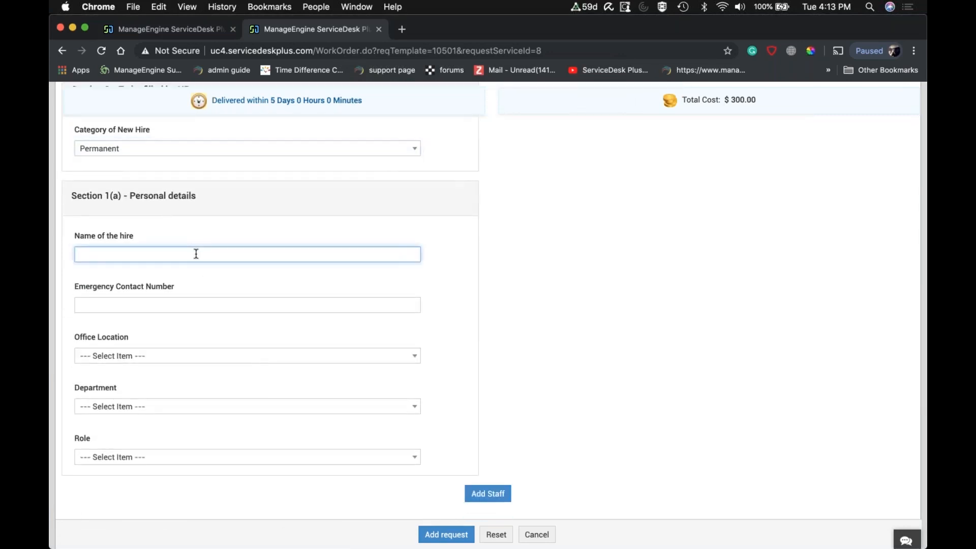
{"action": "type", "text": "john wick"}
{"action": "scroll", "coordinate": [261, 311], "scroll_direction": "down", "scroll_amount": 5}
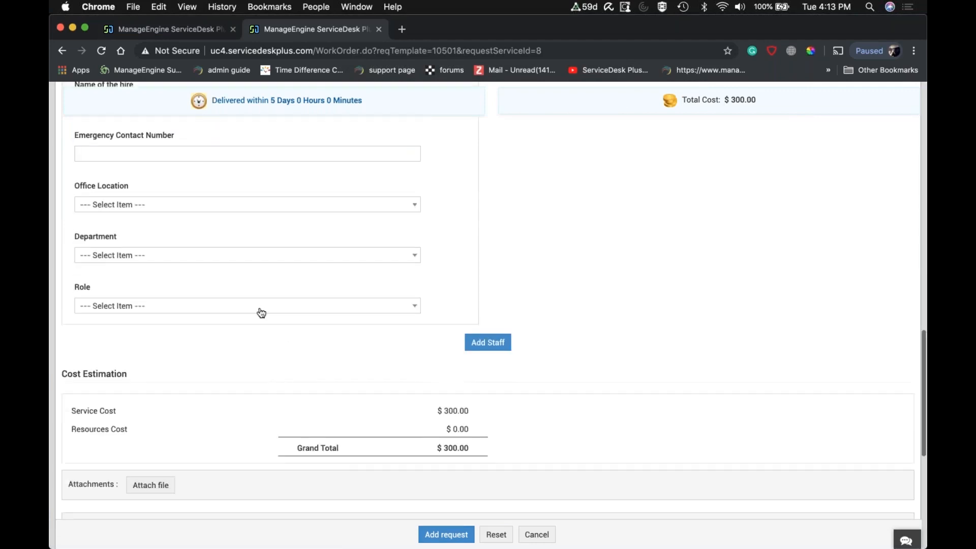
{"action": "left_click", "coordinate": [260, 307]}
{"action": "left_click", "coordinate": [125, 379]}
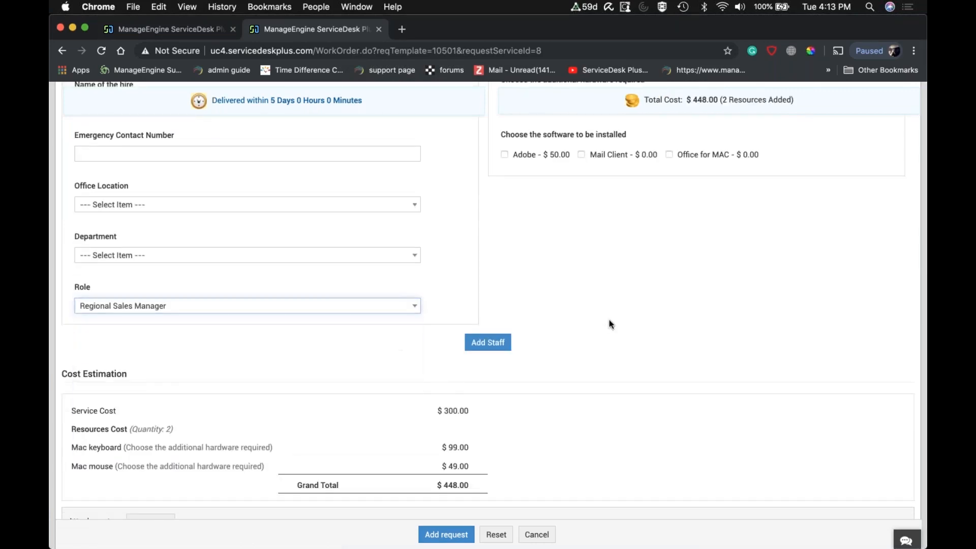
Review the first hire's workstation, hardware and cost estimation, and add the hire to the New Hire Details table.
{"action": "scroll", "coordinate": [614, 319], "scroll_direction": "up", "scroll_amount": 5}
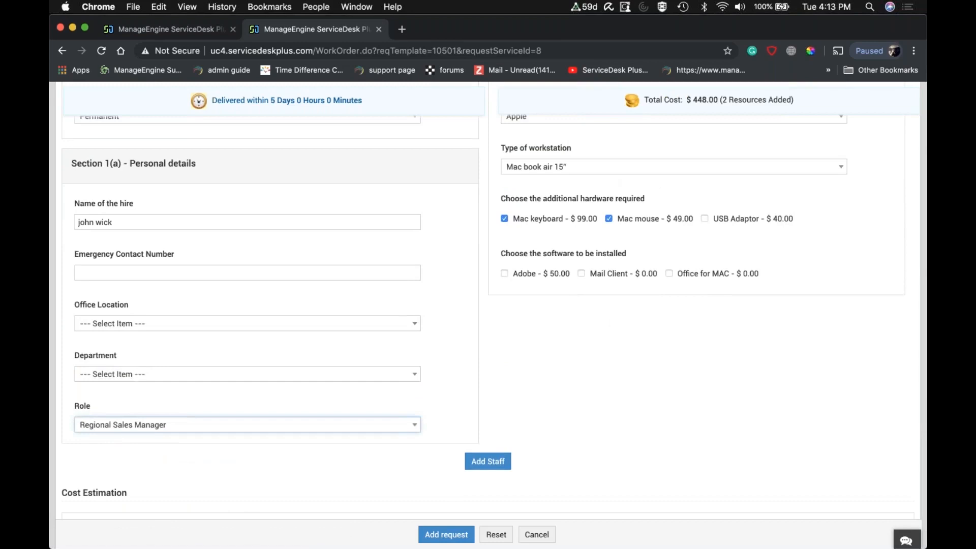
{"action": "scroll", "coordinate": [614, 319], "scroll_direction": "down", "scroll_amount": 5}
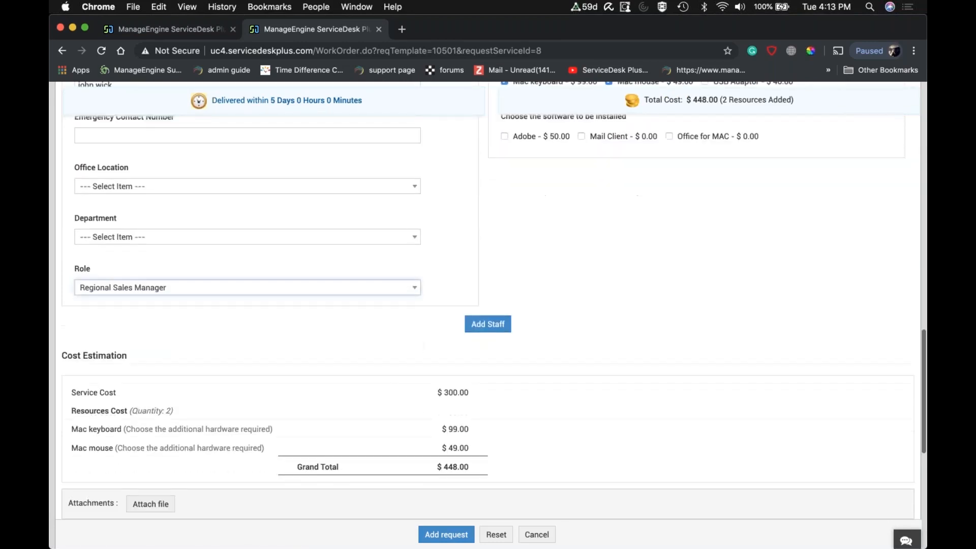
{"action": "scroll", "coordinate": [501, 470], "scroll_direction": "down", "scroll_amount": 2}
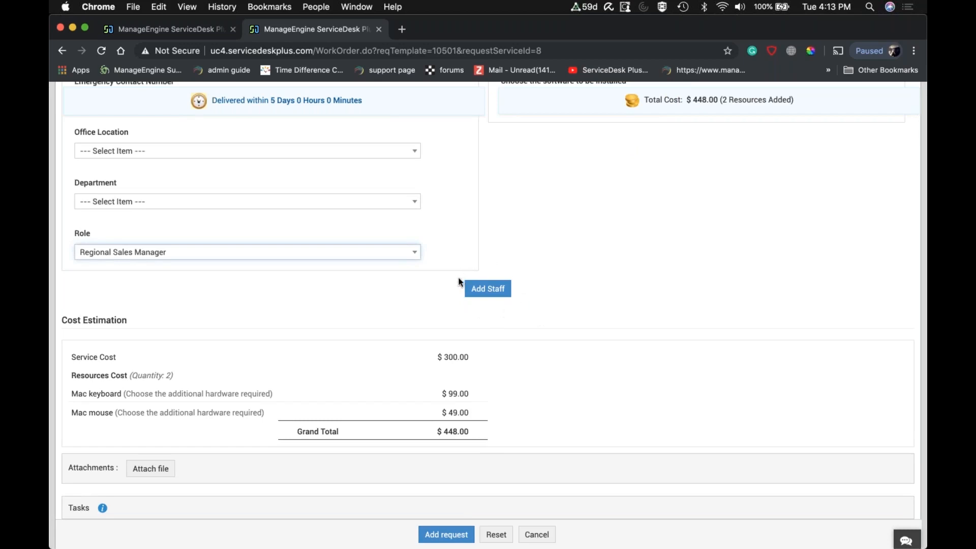
{"action": "left_click", "coordinate": [489, 290]}
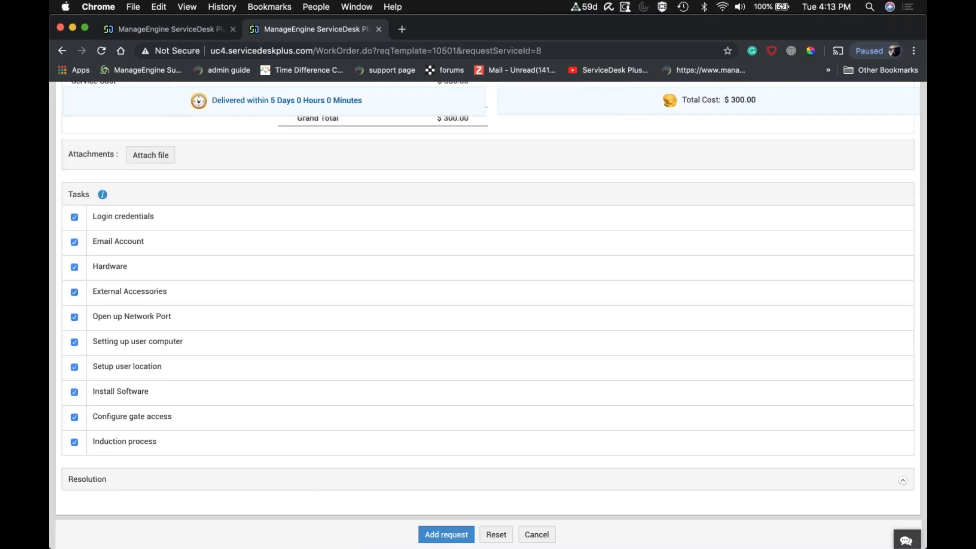
Set the second hire's Category of New Hire to Permanent and acknowledge the full-time employee notice.
{"action": "scroll", "coordinate": [334, 254], "scroll_direction": "up", "scroll_amount": 10}
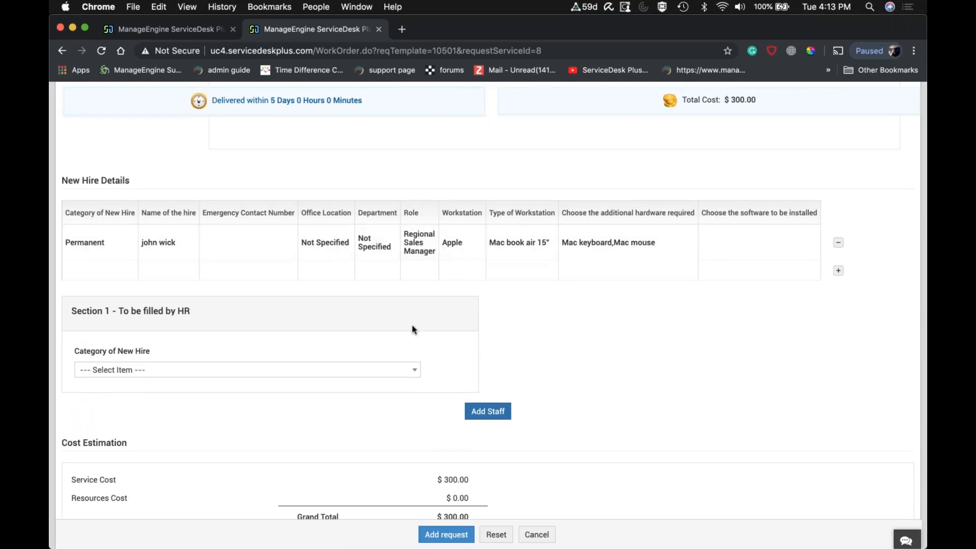
{"action": "left_click", "coordinate": [373, 372]}
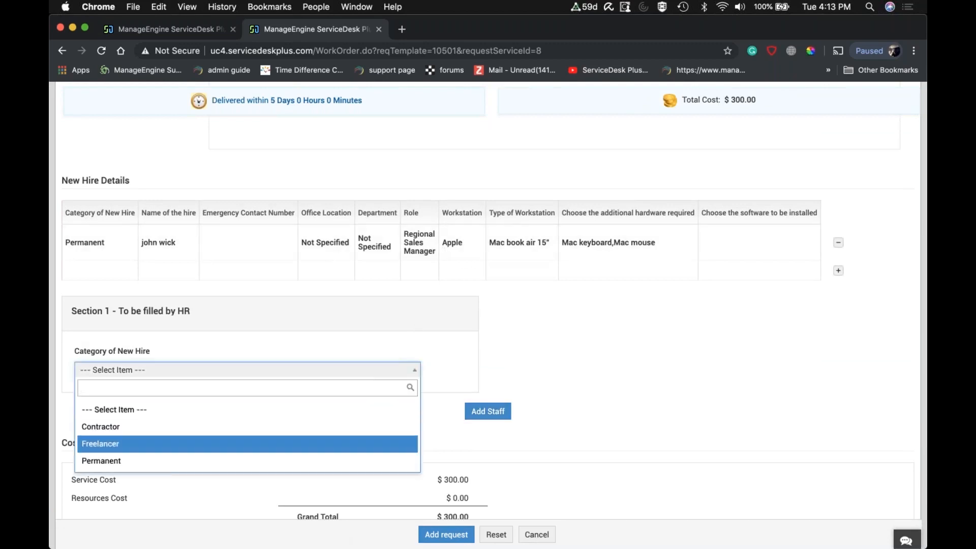
{"action": "left_click", "coordinate": [244, 460]}
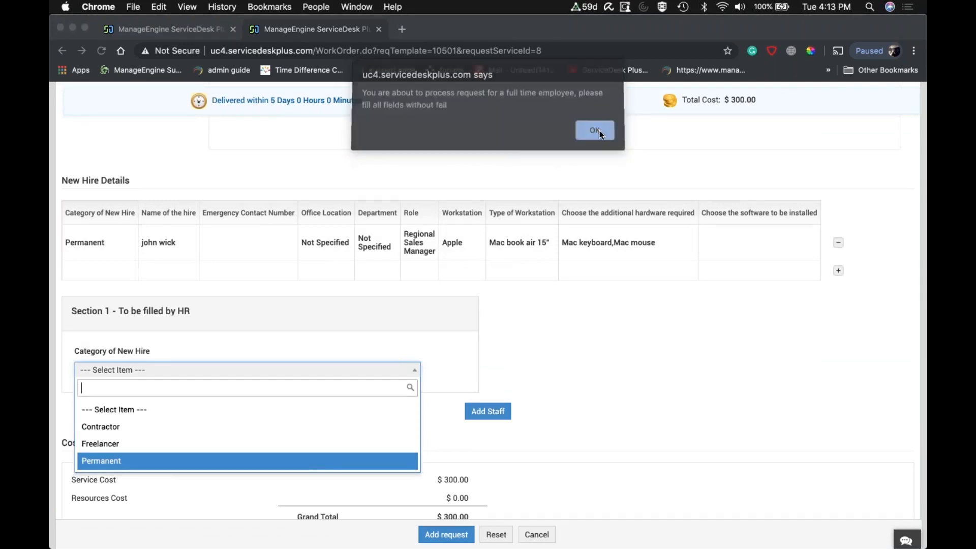
{"action": "left_click", "coordinate": [602, 132]}
Enter the second hire's name in the personal details and set the role to Sales Engineer.
{"action": "scroll", "coordinate": [242, 224], "scroll_direction": "down", "scroll_amount": 5}
{"action": "left_click", "coordinate": [208, 210]}
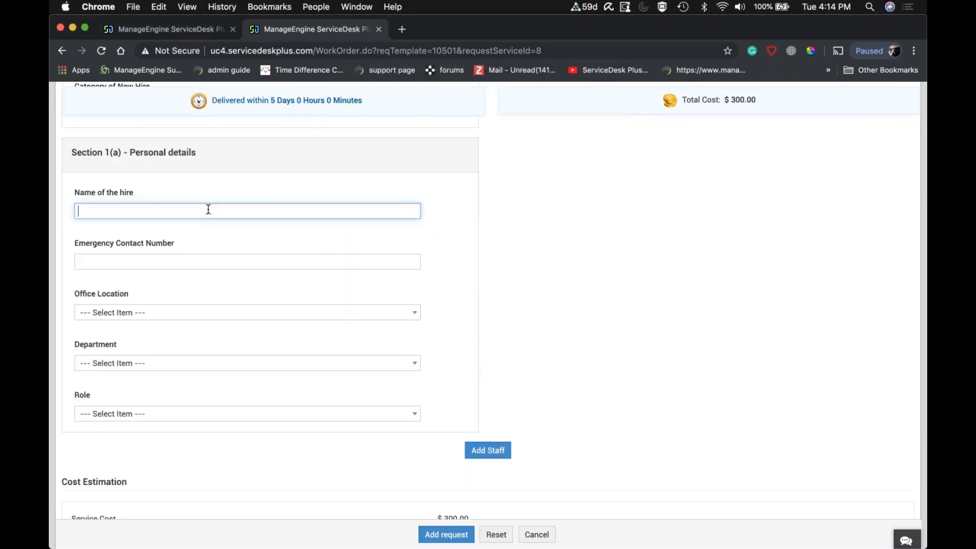
{"action": "type", "text": "Aswini"}
{"action": "scroll", "coordinate": [444, 344], "scroll_direction": "down", "scroll_amount": 3}
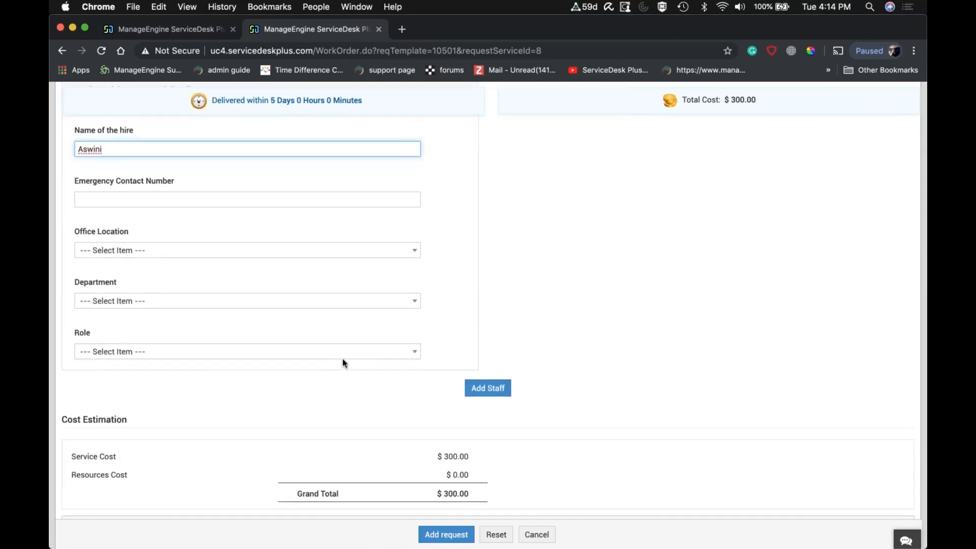
{"action": "left_click", "coordinate": [343, 363]}
{"action": "left_click", "coordinate": [343, 353]}
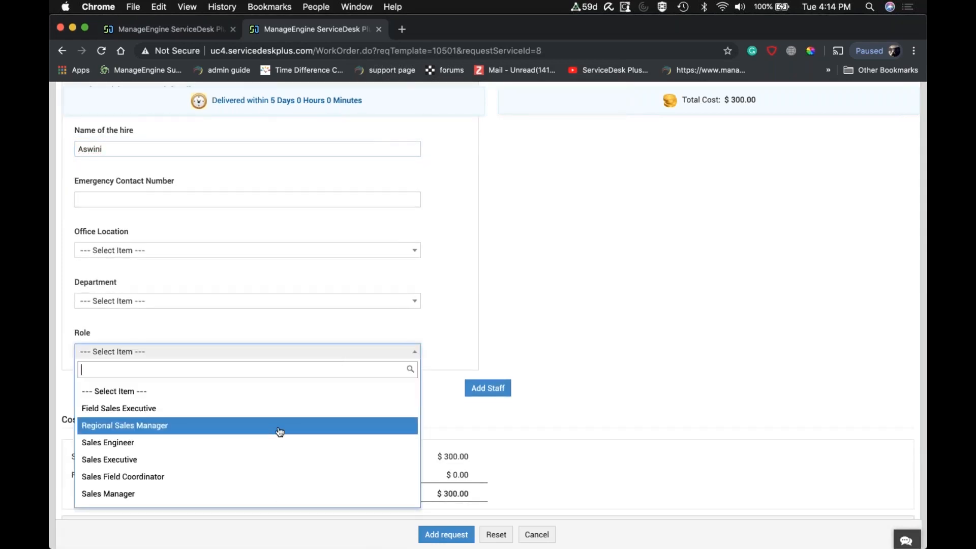
{"action": "left_click", "coordinate": [264, 444]}
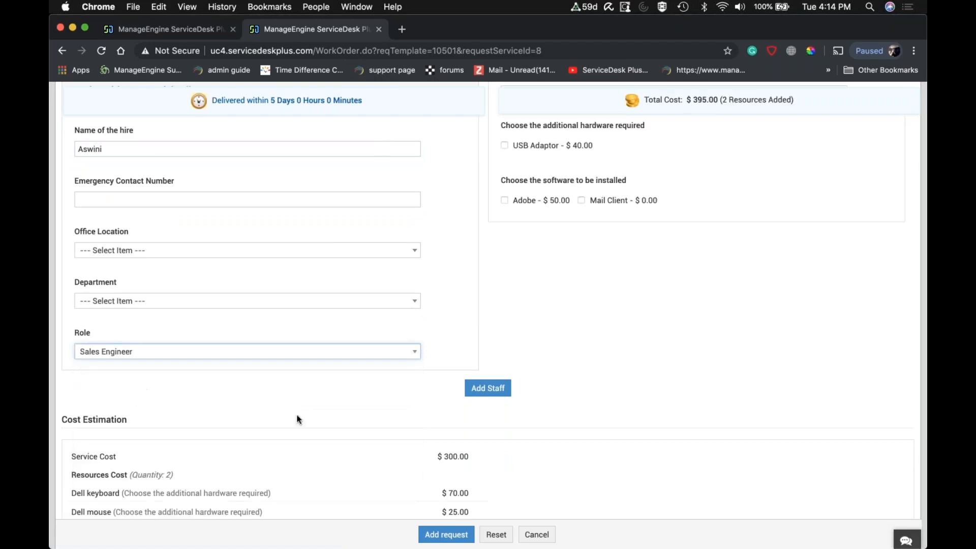
Check the second hire's workstation and hardware selections, add the hire to New Hire Details, and review the table.
{"action": "scroll", "coordinate": [648, 271], "scroll_direction": "up", "scroll_amount": 3}
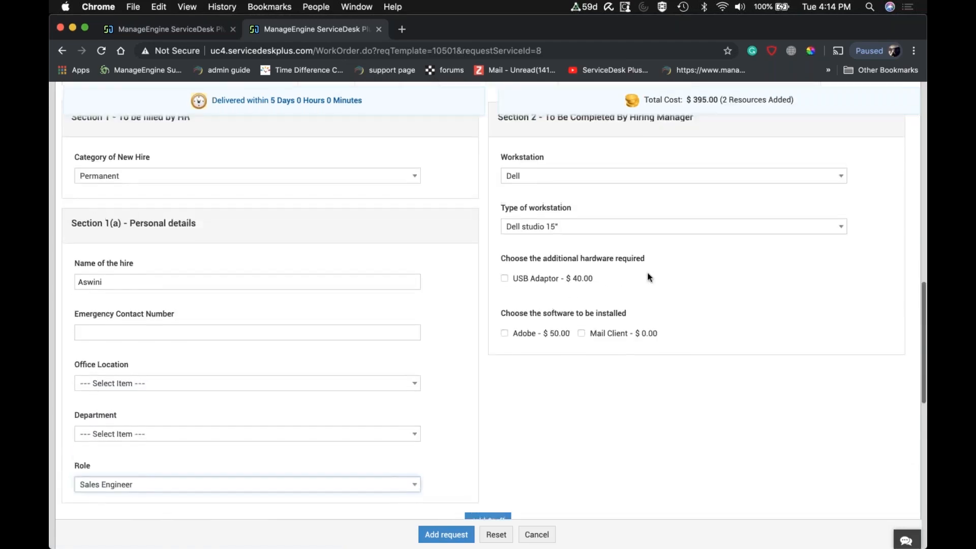
{"action": "scroll", "coordinate": [648, 272], "scroll_direction": "down", "scroll_amount": 3}
{"action": "left_click", "coordinate": [492, 397]}
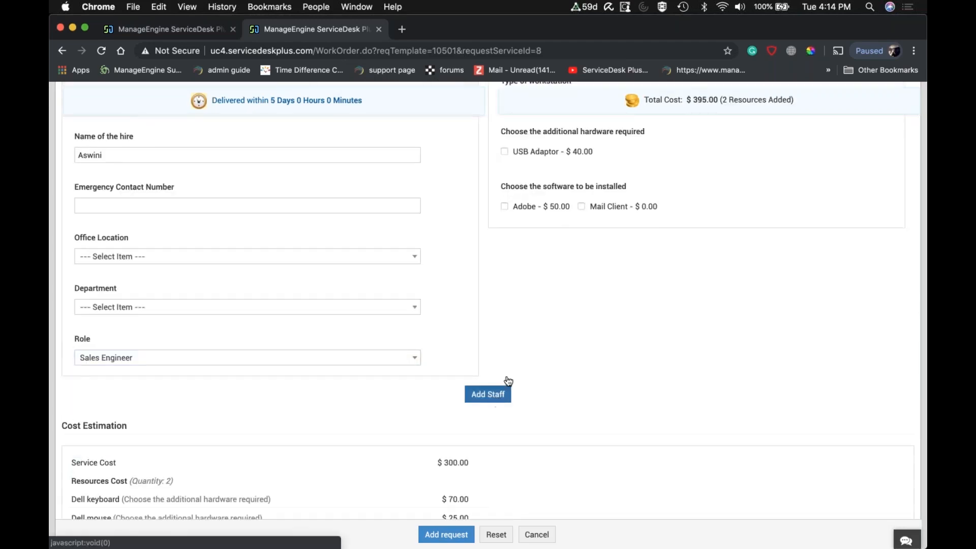
{"action": "scroll", "coordinate": [541, 309], "scroll_direction": "up", "scroll_amount": 7}
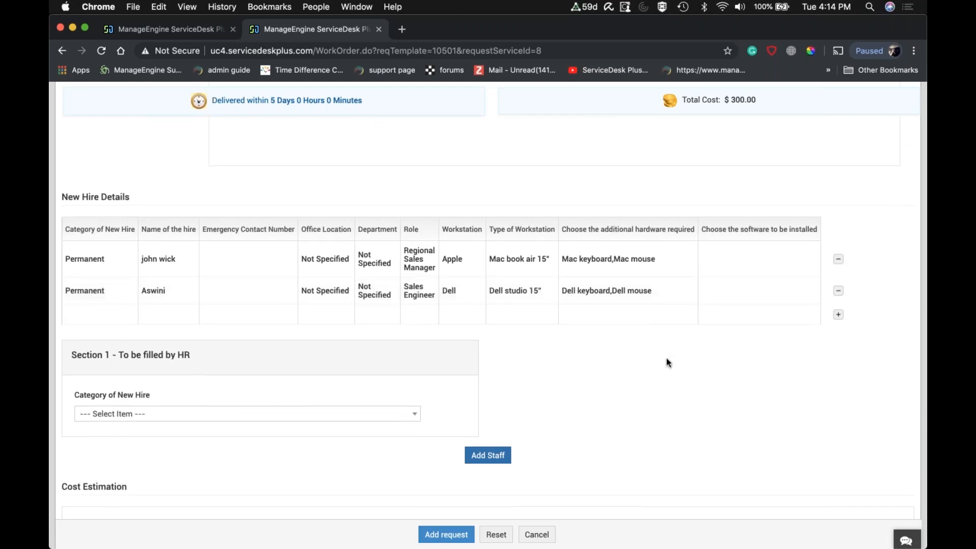
{"action": "scroll", "coordinate": [666, 356], "scroll_direction": "down", "scroll_amount": 2}
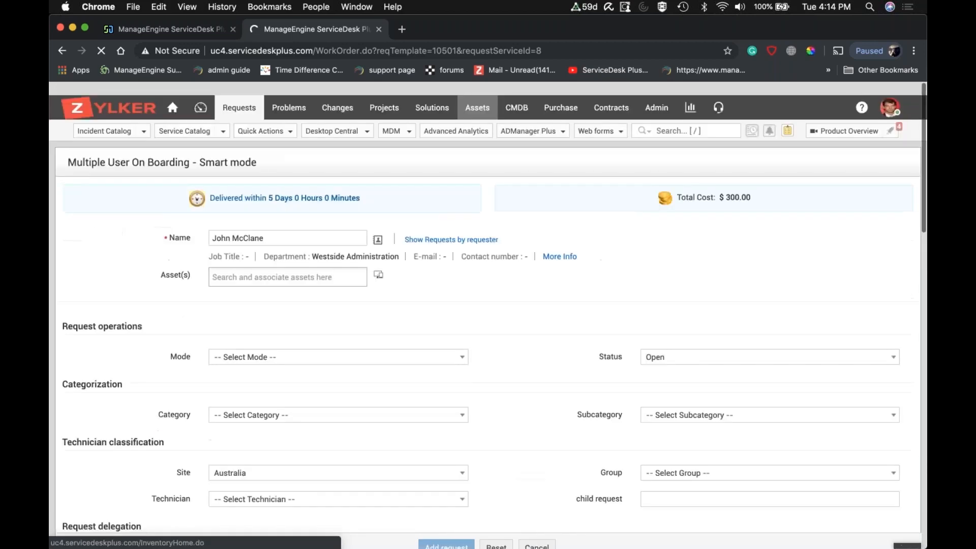
From the admin settings, open the Multiple User On Boarding - Smart mode template under User Management in the Service Catalog for editing.
{"action": "left_click", "coordinate": [659, 98]}
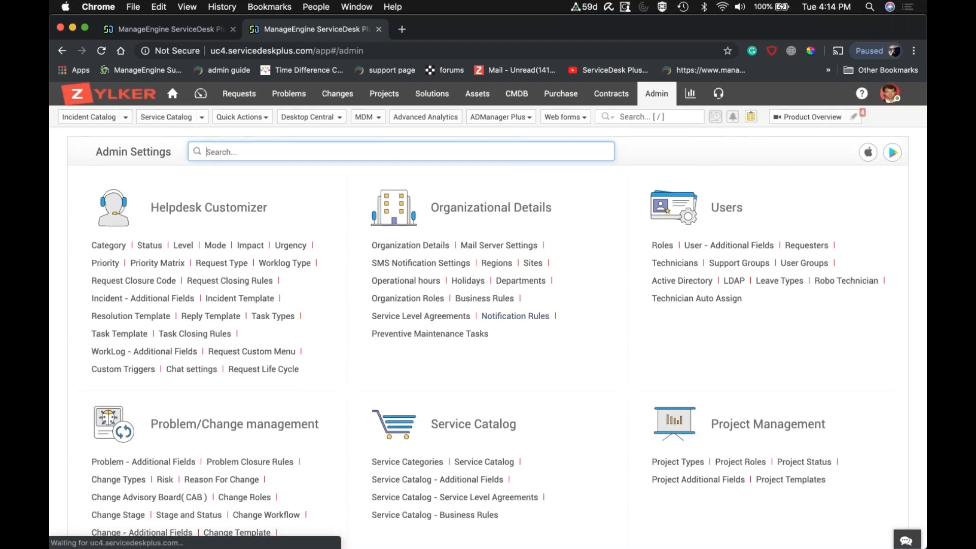
{"action": "scroll", "coordinate": [494, 385], "scroll_direction": "down", "scroll_amount": 3}
{"action": "left_click", "coordinate": [493, 385]}
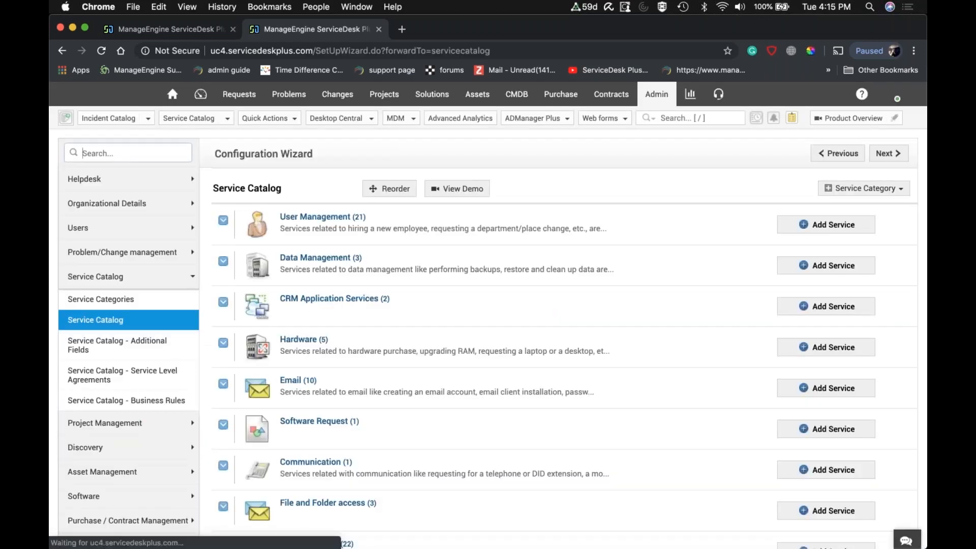
{"action": "left_click", "coordinate": [222, 223]}
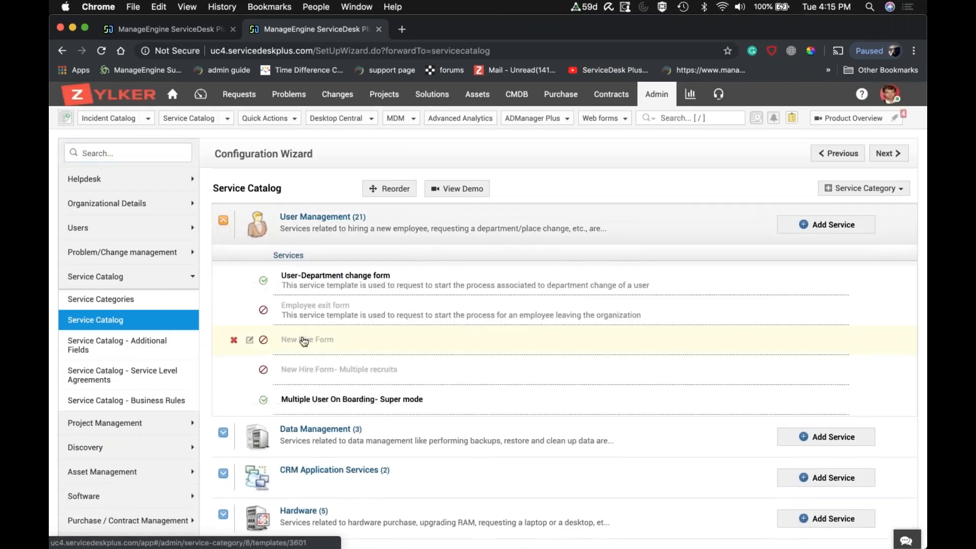
{"action": "scroll", "coordinate": [304, 340], "scroll_direction": "down", "scroll_amount": 3}
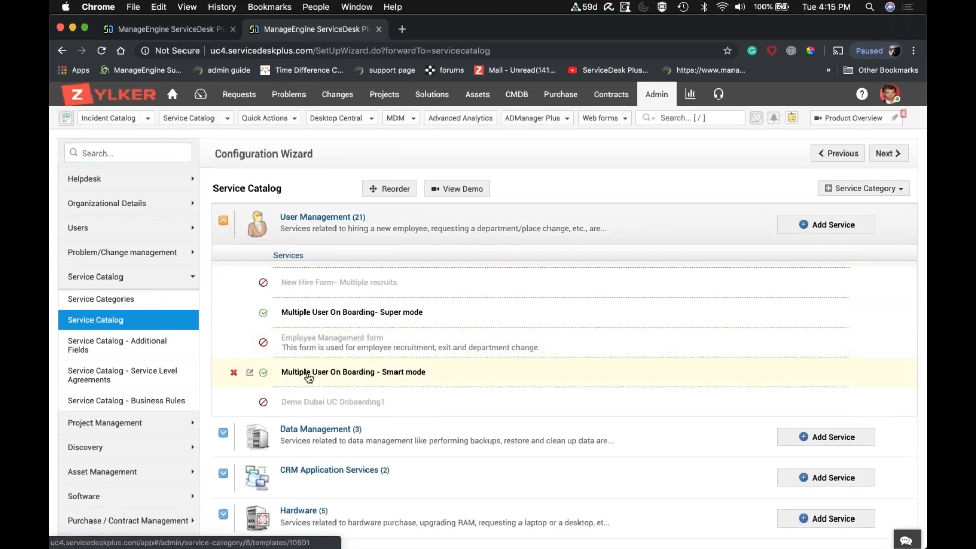
{"action": "left_click", "coordinate": [252, 374]}
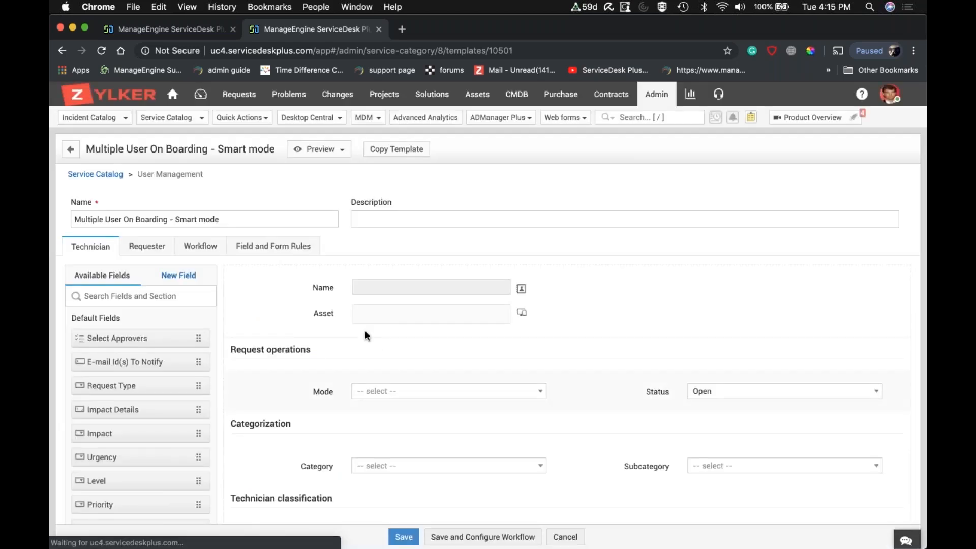
Examine the template's On Form Load rules in its field and form rules.
{"action": "left_click", "coordinate": [275, 249]}
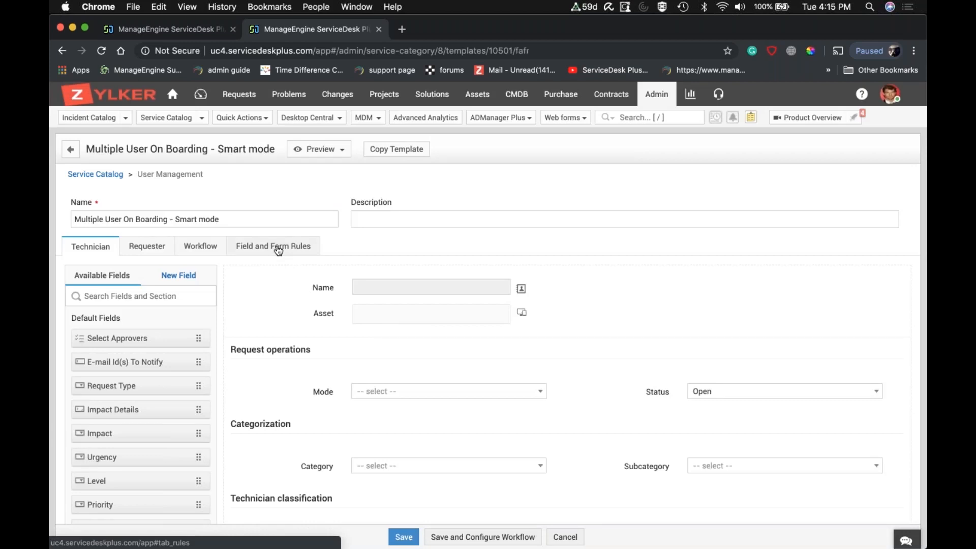
{"action": "scroll", "coordinate": [326, 300], "scroll_direction": "down", "scroll_amount": 1}
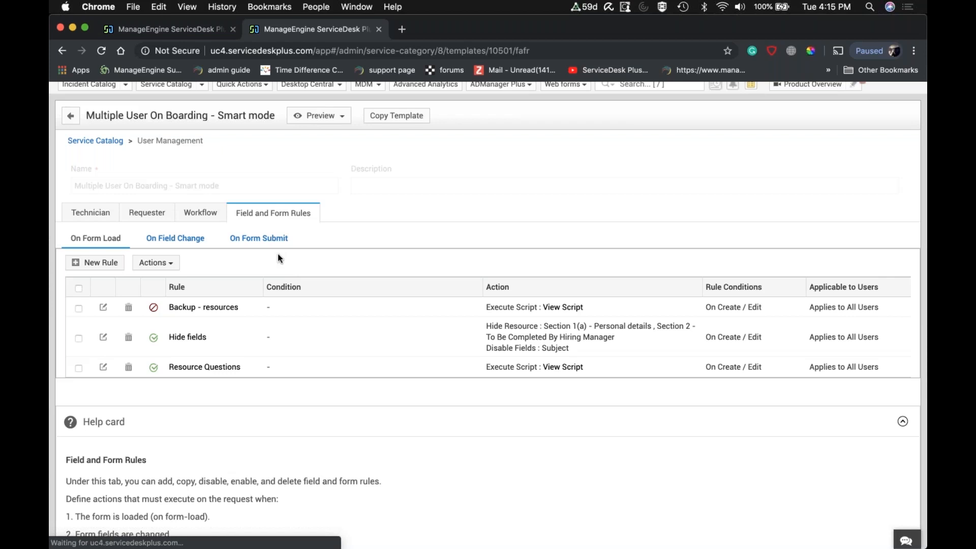
{"action": "scroll", "coordinate": [285, 319], "scroll_direction": "down", "scroll_amount": 1}
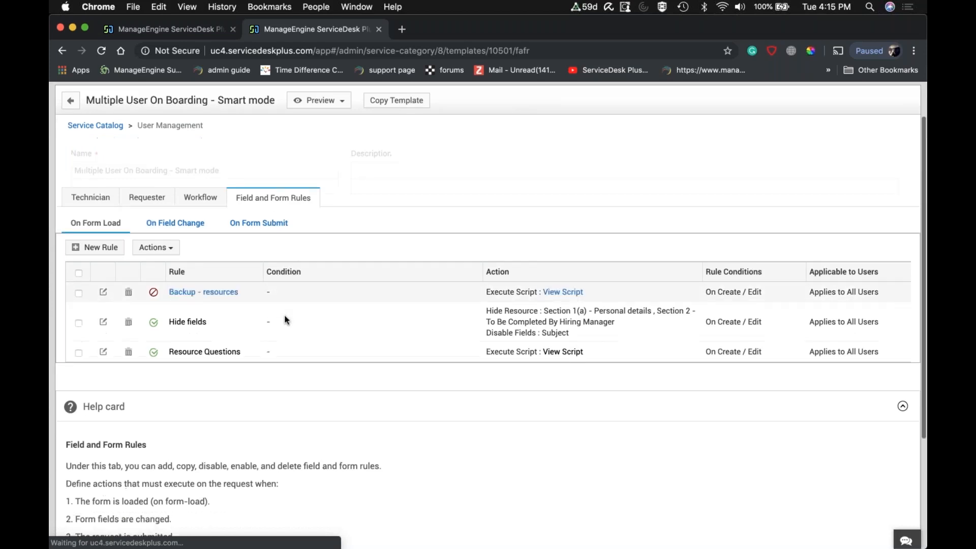
Examine the template's On Form Submit rules, return to its On Form Load rules, and close the template.
{"action": "scroll", "coordinate": [285, 319], "scroll_direction": "down", "scroll_amount": 2}
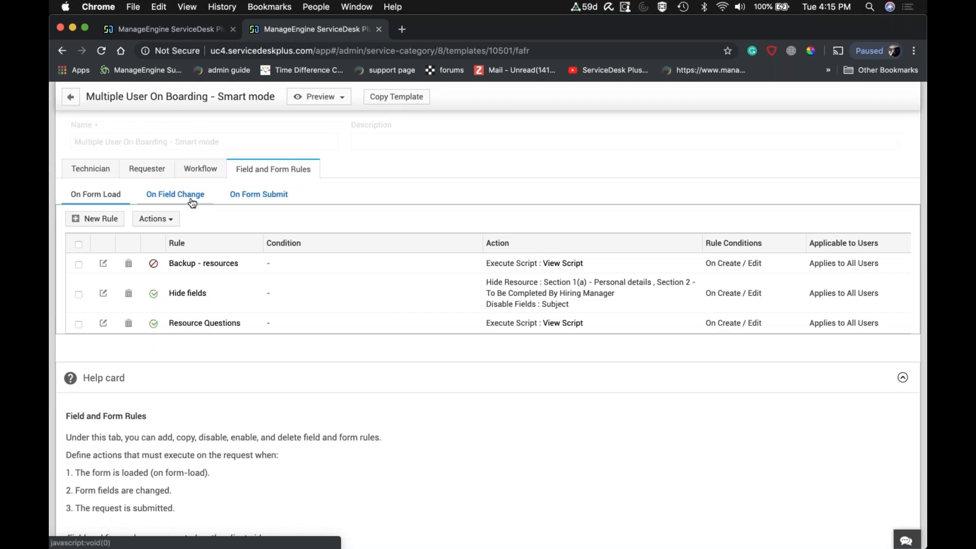
{"action": "left_click", "coordinate": [259, 195]}
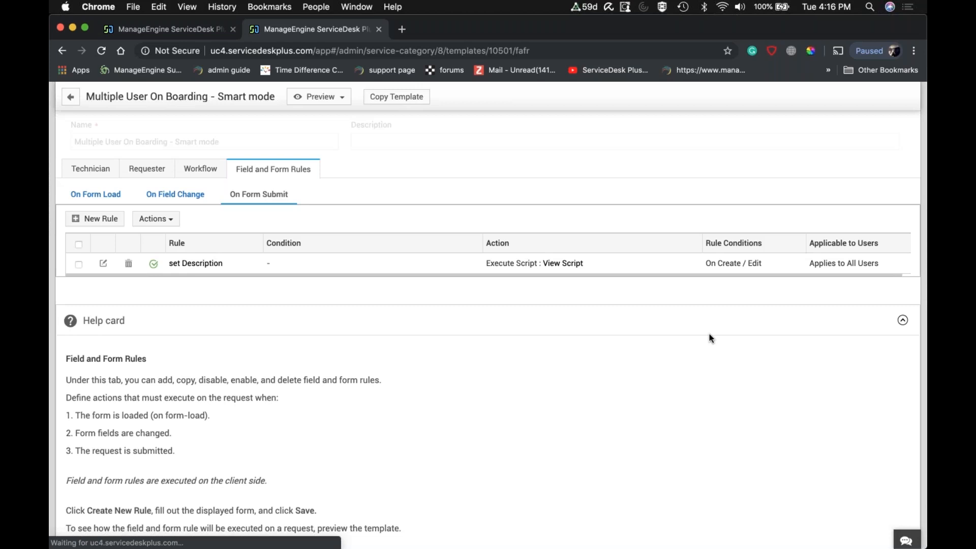
{"action": "left_click", "coordinate": [99, 195]}
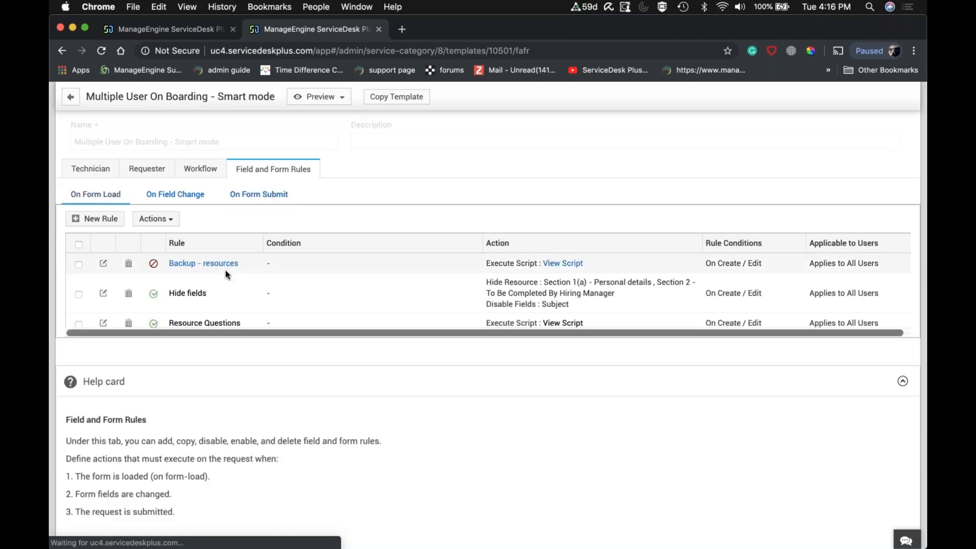
{"action": "scroll", "coordinate": [226, 272], "scroll_direction": "down", "scroll_amount": 3}
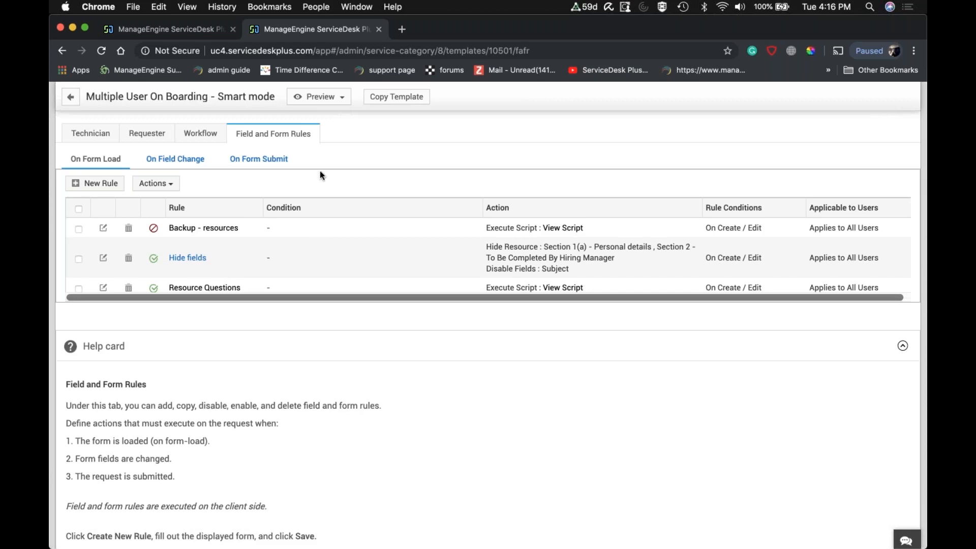
{"action": "left_click", "coordinate": [379, 29]}
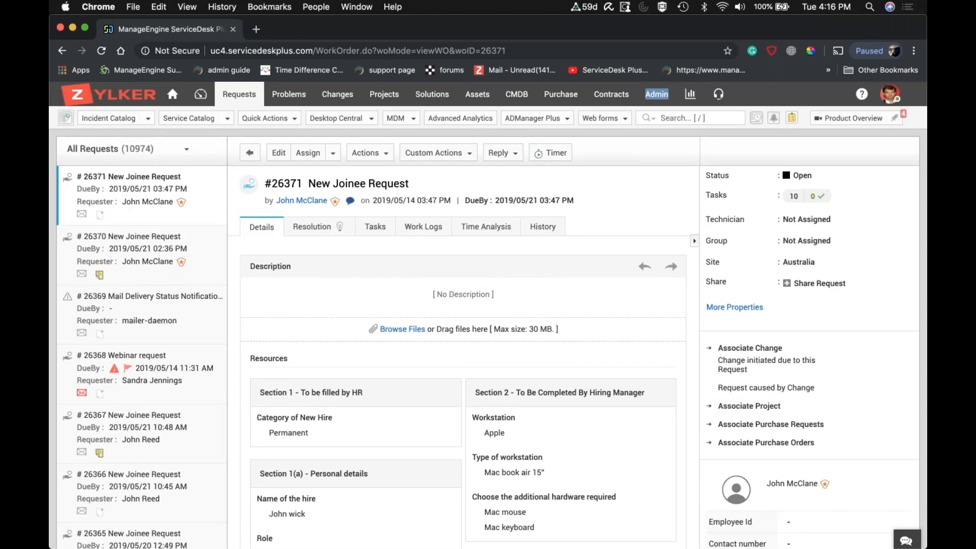
Start a new Multiple User On Boarding- Super mode request from the User Management services and select the requester.
{"action": "left_click", "coordinate": [227, 121]}
{"action": "mouse_move", "coordinate": [226, 159]}
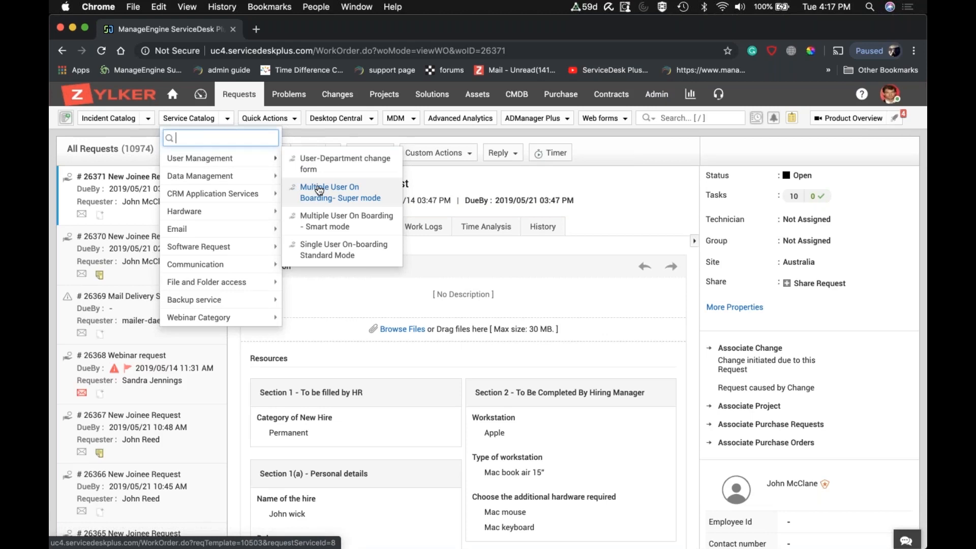
{"action": "left_click", "coordinate": [319, 190]}
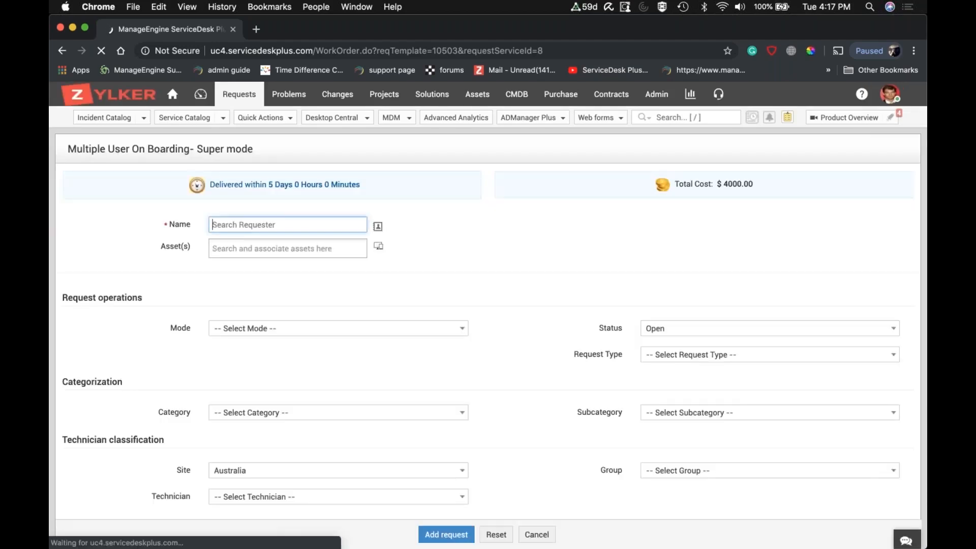
{"action": "type", "text": "john"}
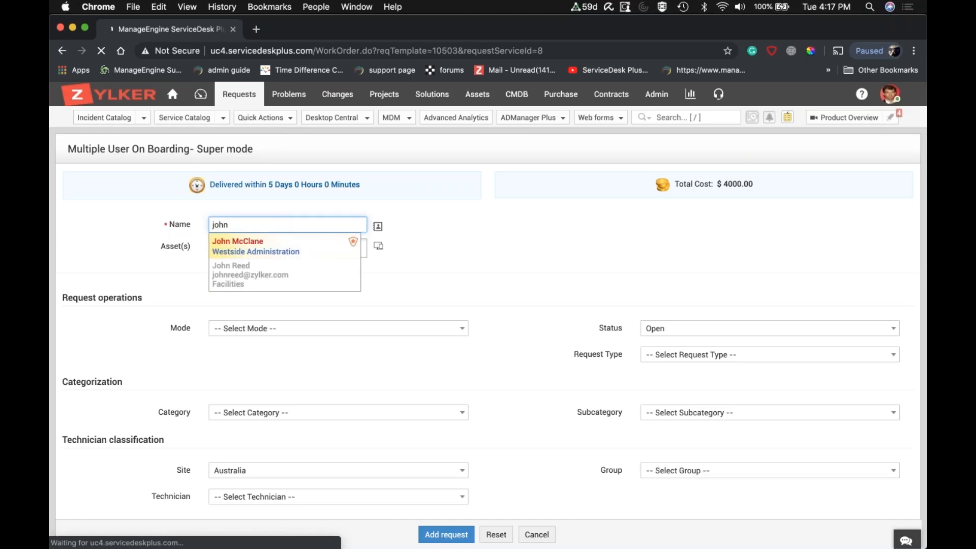
{"action": "left_click", "coordinate": [298, 246]}
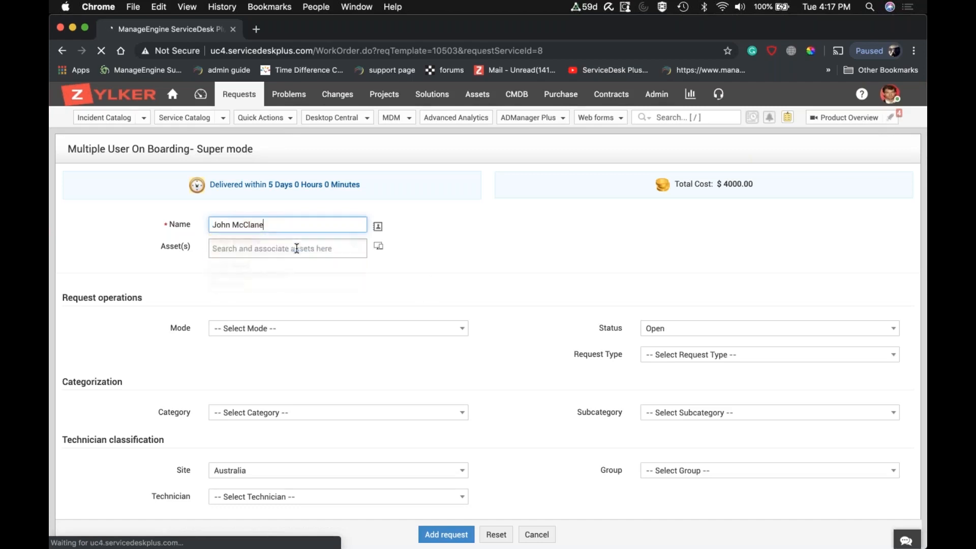
Set the request's category to User Administration and its subcategory to New Employee.
{"action": "scroll", "coordinate": [488, 305], "scroll_direction": "down", "scroll_amount": 1}
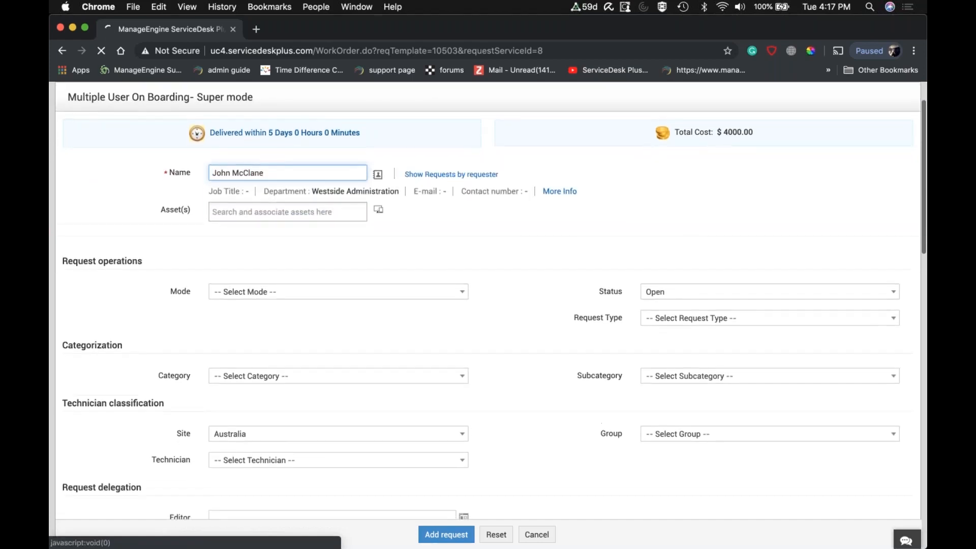
{"action": "scroll", "coordinate": [488, 305], "scroll_direction": "down", "scroll_amount": 1}
{"action": "scroll", "coordinate": [461, 290], "scroll_direction": "down", "scroll_amount": 3}
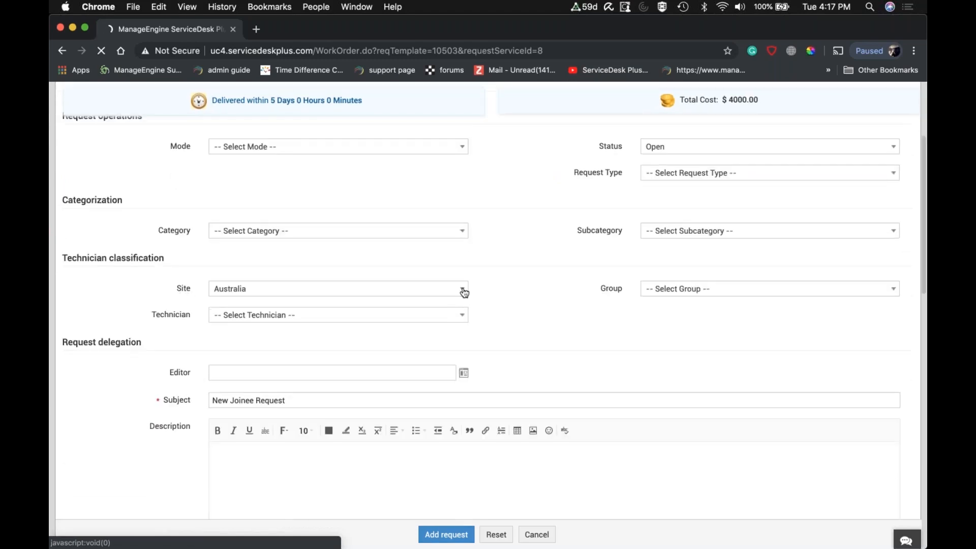
{"action": "left_click", "coordinate": [401, 231]}
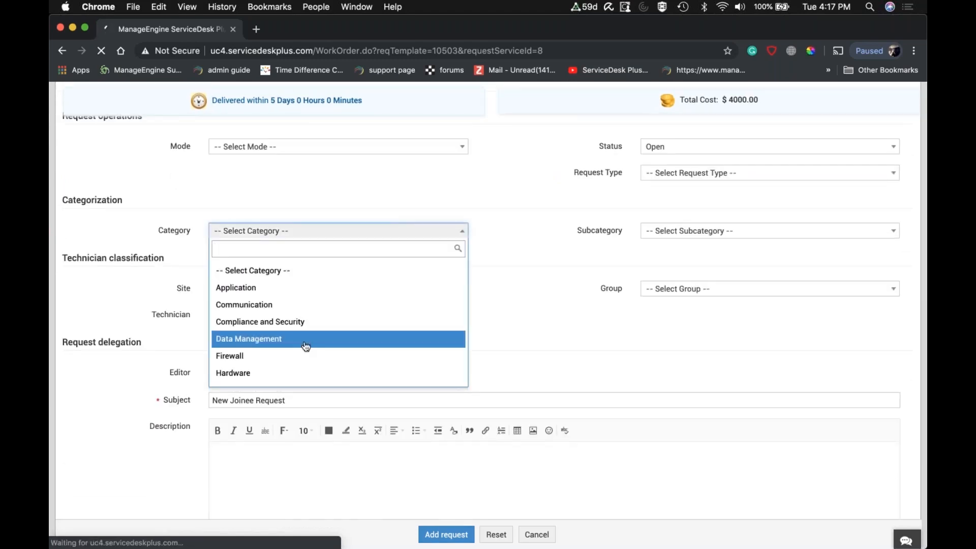
{"action": "type", "text": "user"}
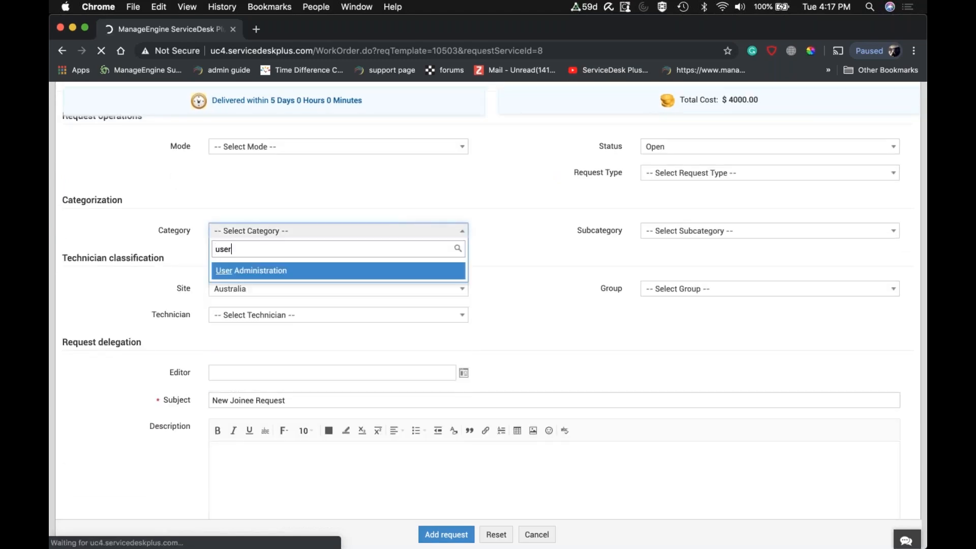
{"action": "key", "text": "Return"}
{"action": "left_click", "coordinate": [695, 239]}
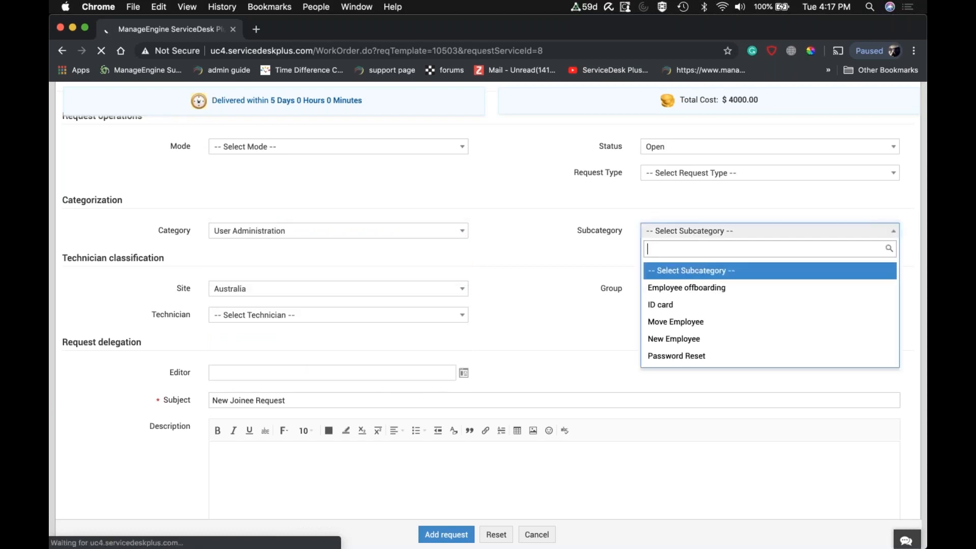
{"action": "left_click", "coordinate": [681, 338]}
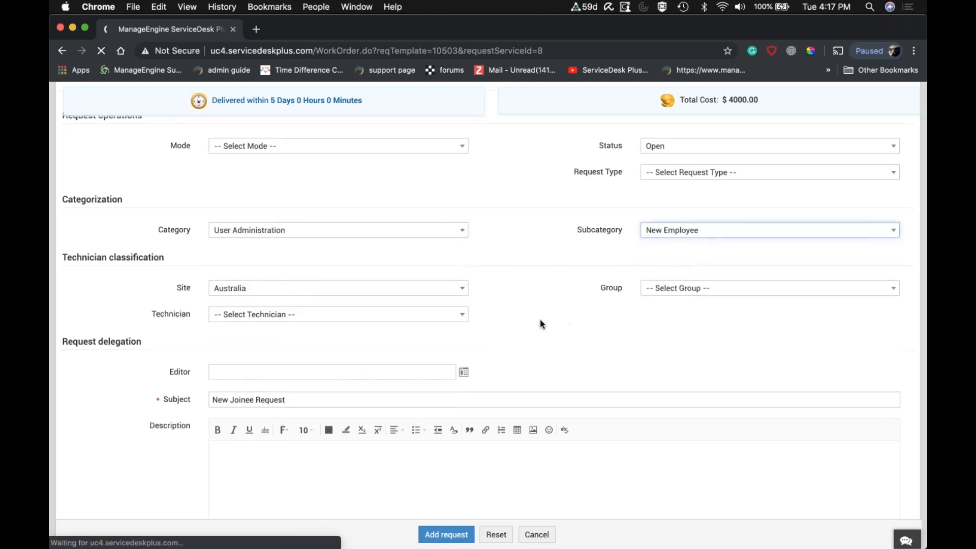
Set the Category of New Hire to Permanent and the role in the personal details to Regional Sales Manager.
{"action": "scroll", "coordinate": [540, 321], "scroll_direction": "down", "scroll_amount": 10}
{"action": "scroll", "coordinate": [351, 317], "scroll_direction": "down", "scroll_amount": 8}
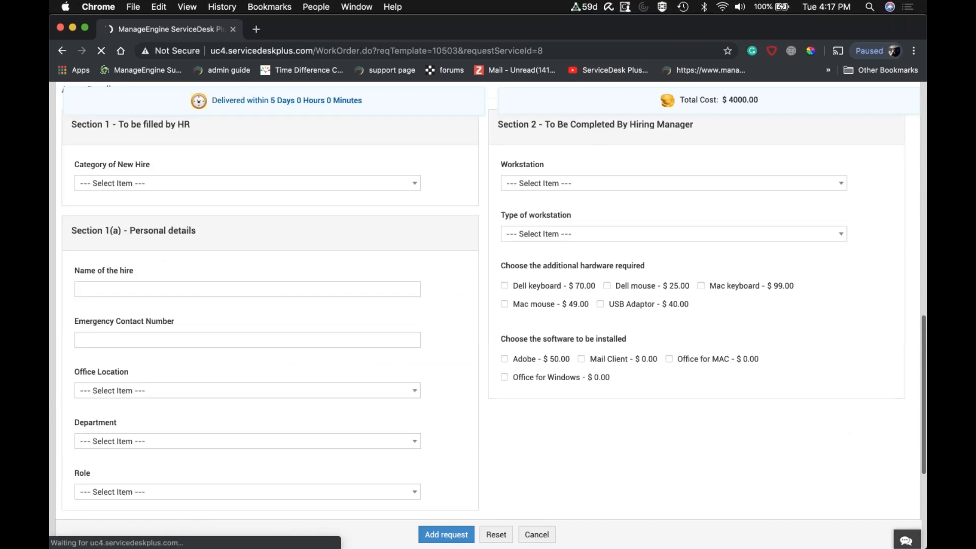
{"action": "left_click", "coordinate": [304, 160]}
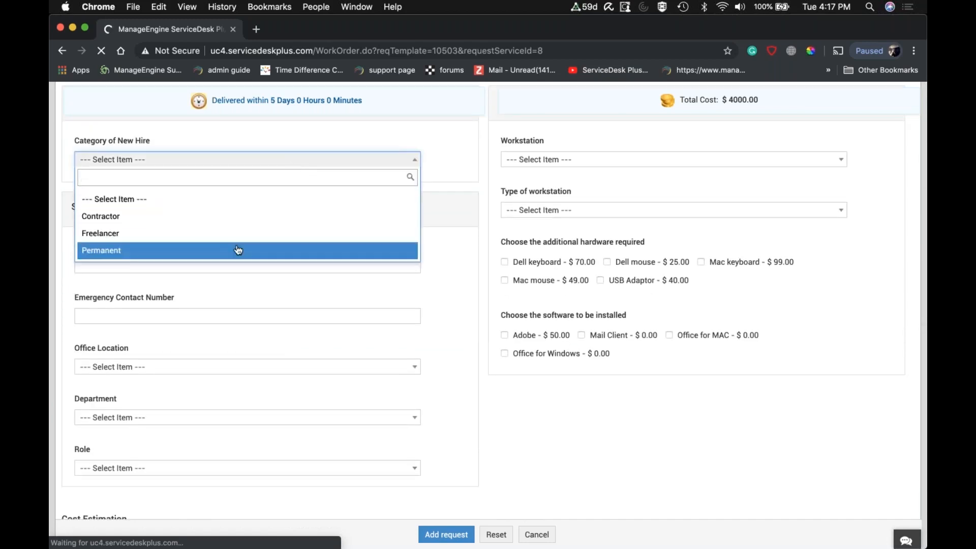
{"action": "left_click", "coordinate": [238, 250]}
{"action": "scroll", "coordinate": [237, 391], "scroll_direction": "down", "scroll_amount": 3}
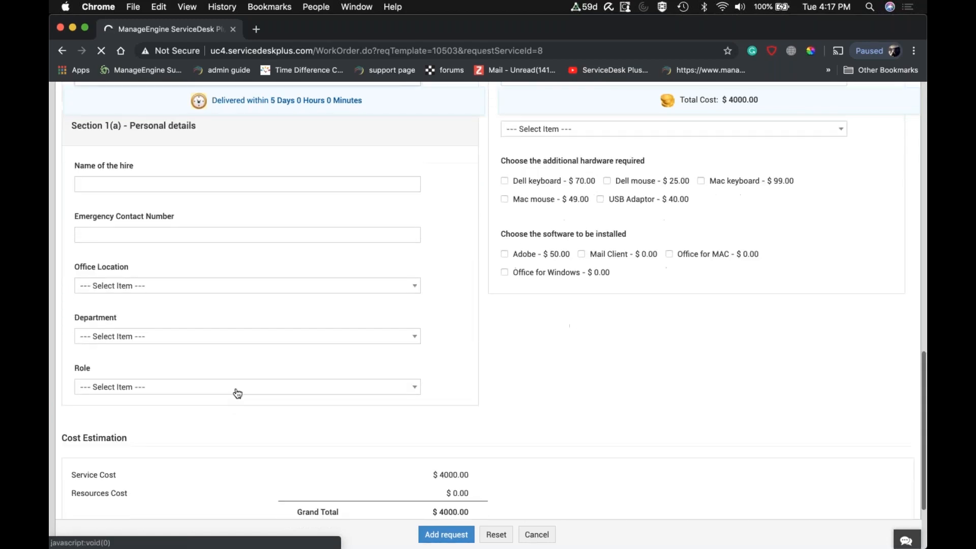
{"action": "left_click", "coordinate": [237, 387]}
{"action": "left_click", "coordinate": [201, 461]}
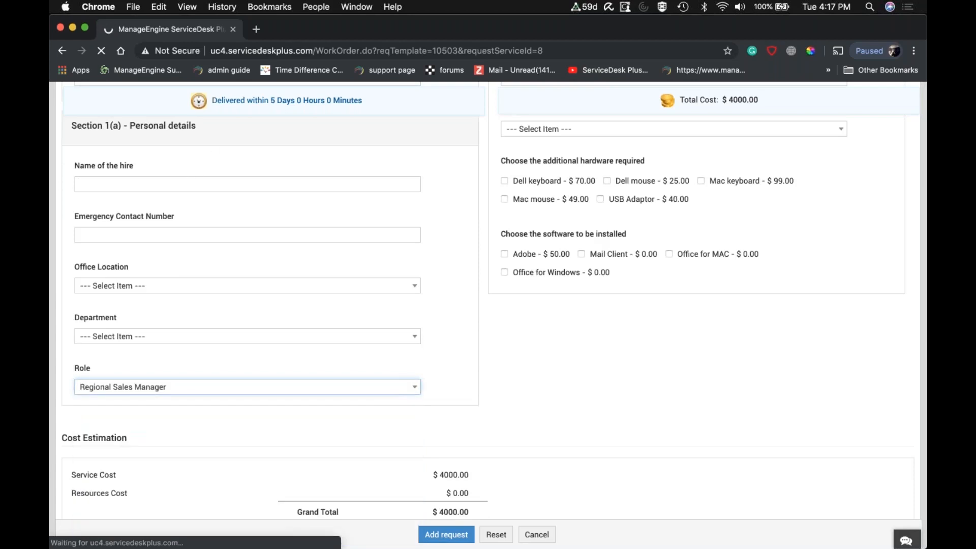
Enter the hire's name in the personal details and submit the onboarding request.
{"action": "left_click", "coordinate": [201, 184]}
{"action": "type", "text": "Prem"}
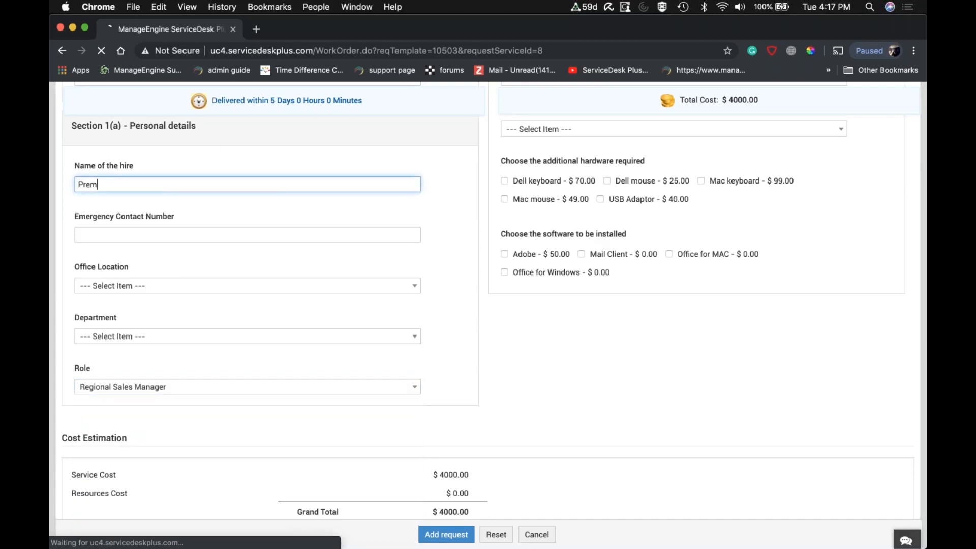
{"action": "scroll", "coordinate": [490, 305], "scroll_direction": "down", "scroll_amount": 3}
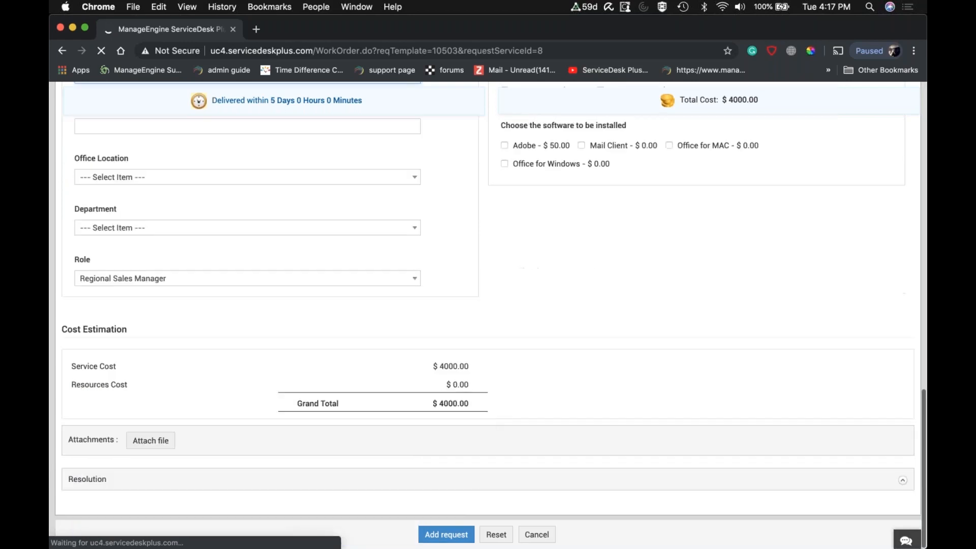
{"action": "left_click", "coordinate": [447, 534]}
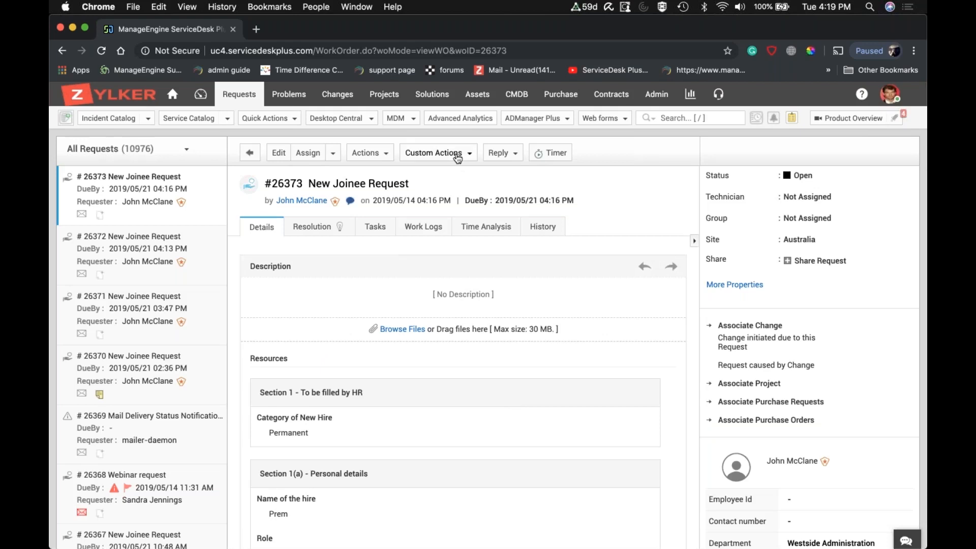
Examine the domain and template choices for Create User in AD, try Simple Template, and close the form without creating the user.
{"action": "left_click", "coordinate": [435, 152]}
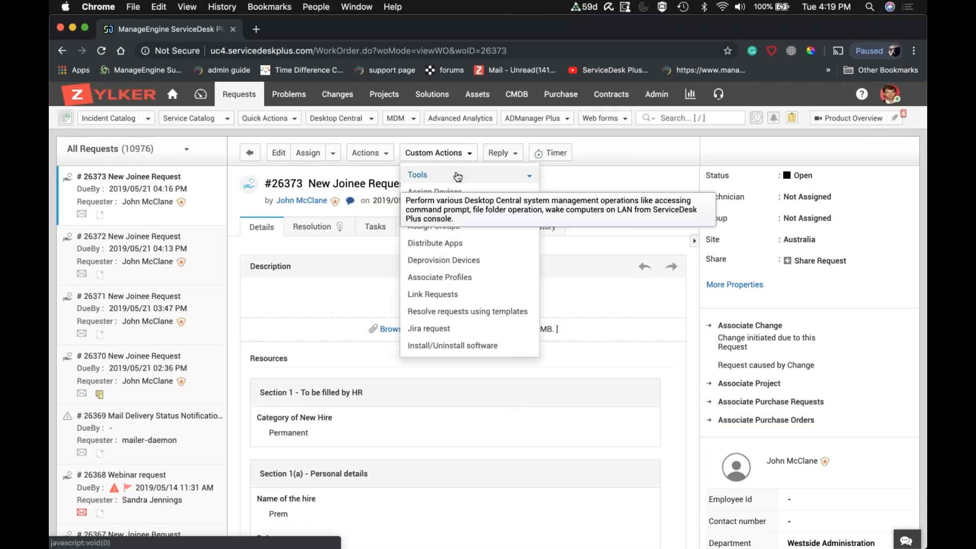
{"action": "scroll", "coordinate": [485, 246], "scroll_direction": "down", "scroll_amount": 1}
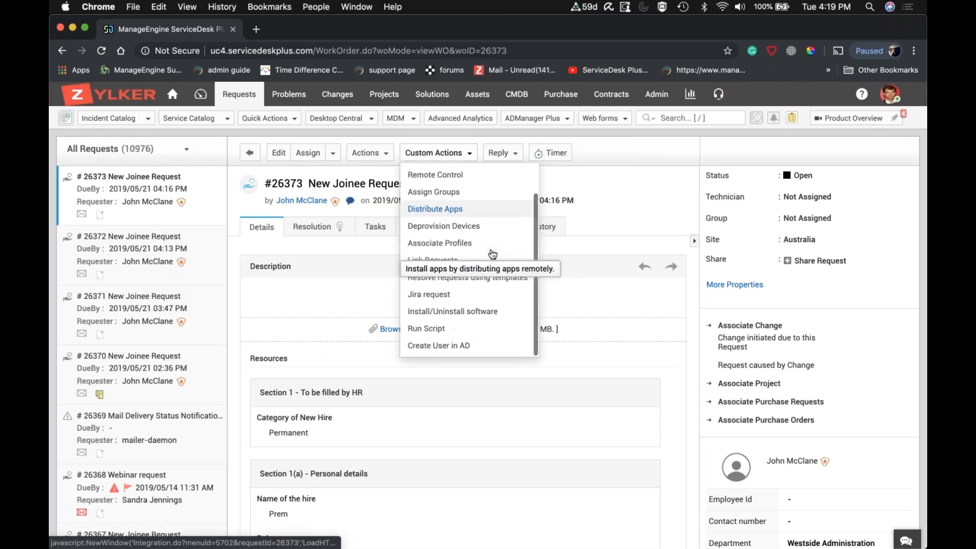
{"action": "left_click", "coordinate": [447, 347]}
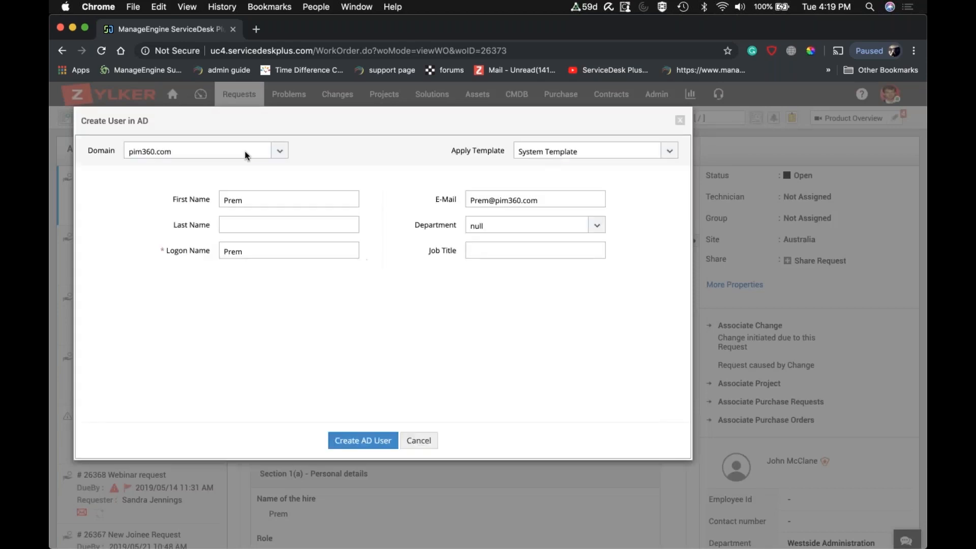
{"action": "left_click", "coordinate": [279, 150]}
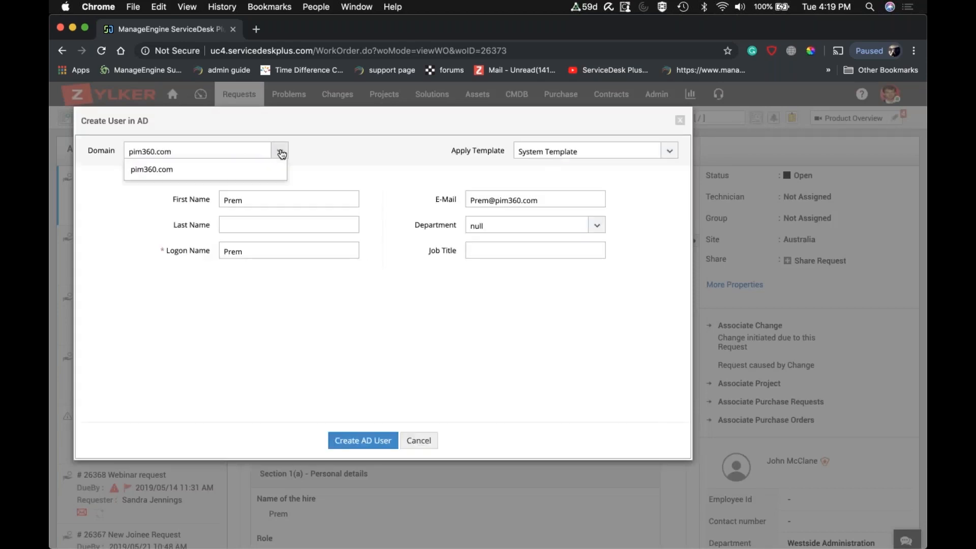
{"action": "left_click", "coordinate": [281, 152]}
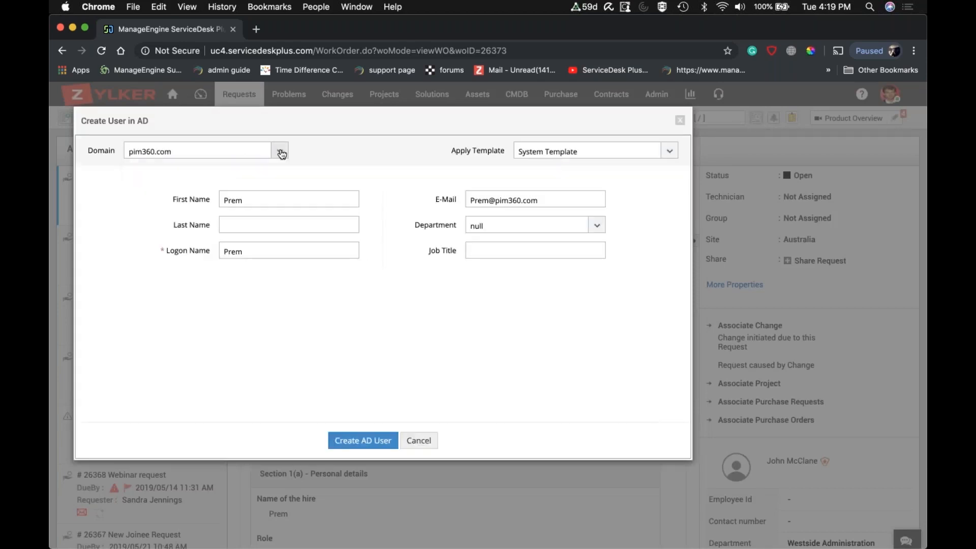
{"action": "left_click", "coordinate": [669, 152]}
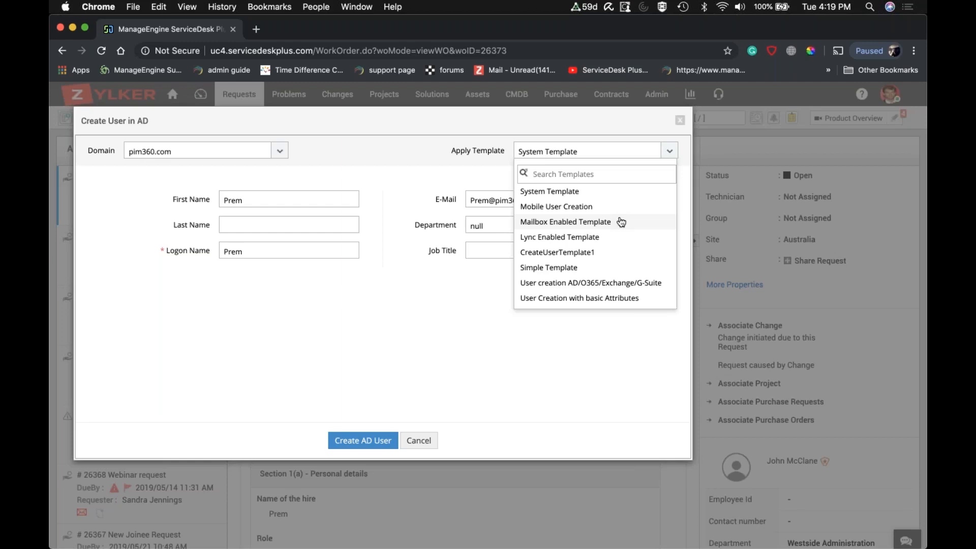
{"action": "left_click", "coordinate": [561, 268]}
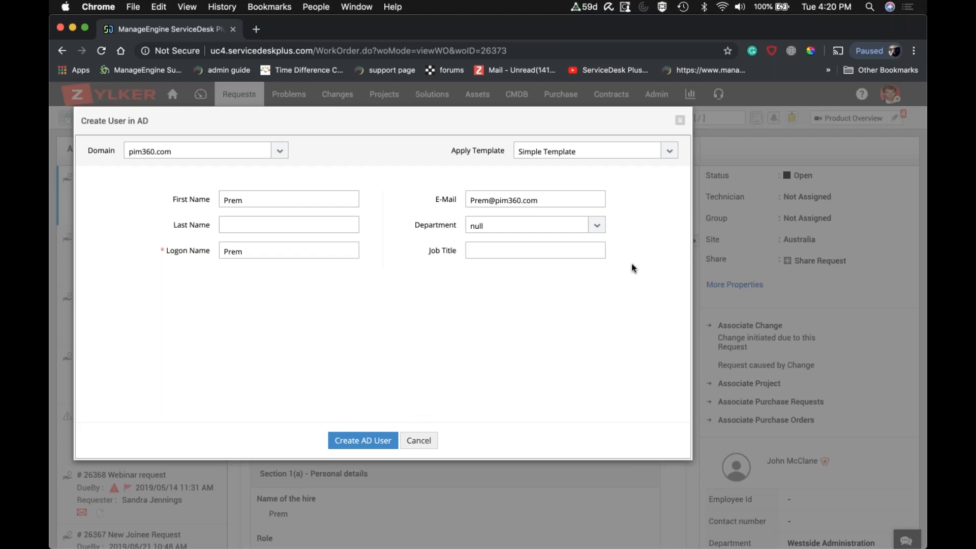
{"action": "left_click", "coordinate": [680, 122]}
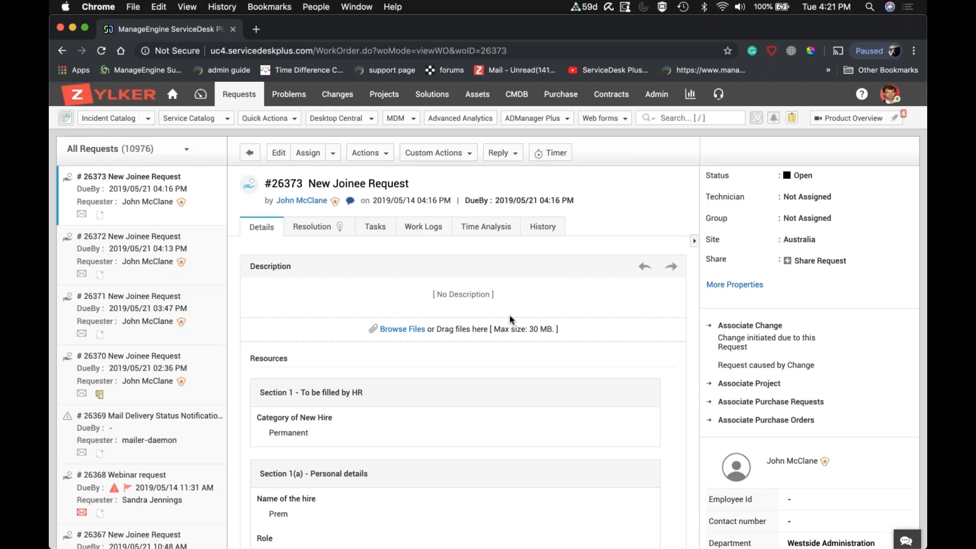
Open the Install/Uninstall software custom action for the request and choose Skype (8.39.0.180) as the software.
{"action": "left_click", "coordinate": [456, 154]}
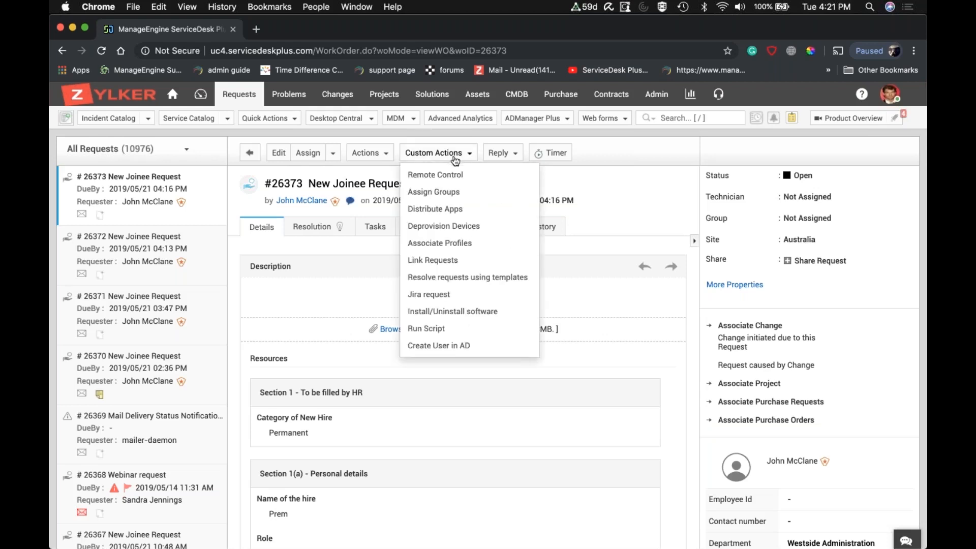
{"action": "scroll", "coordinate": [466, 262], "scroll_direction": "down", "scroll_amount": 2}
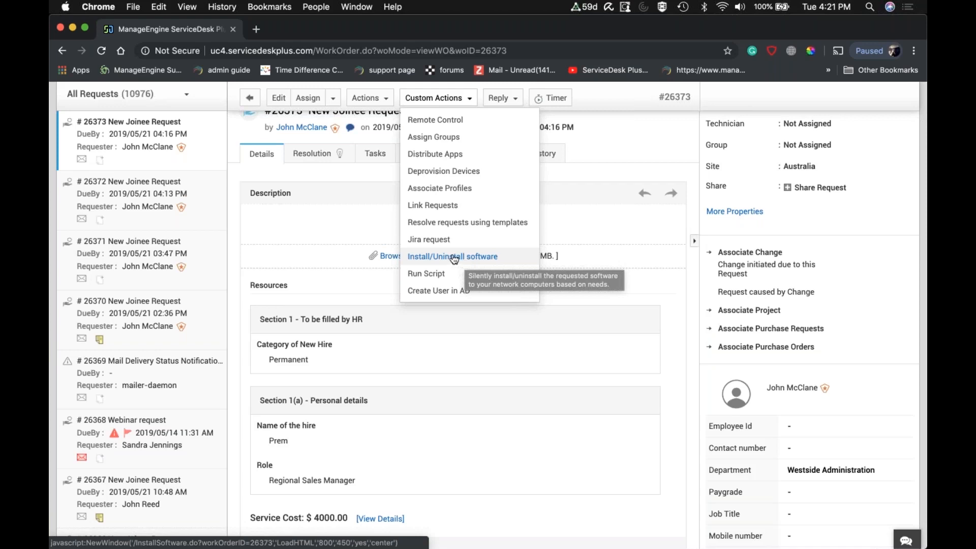
{"action": "left_click", "coordinate": [454, 258]}
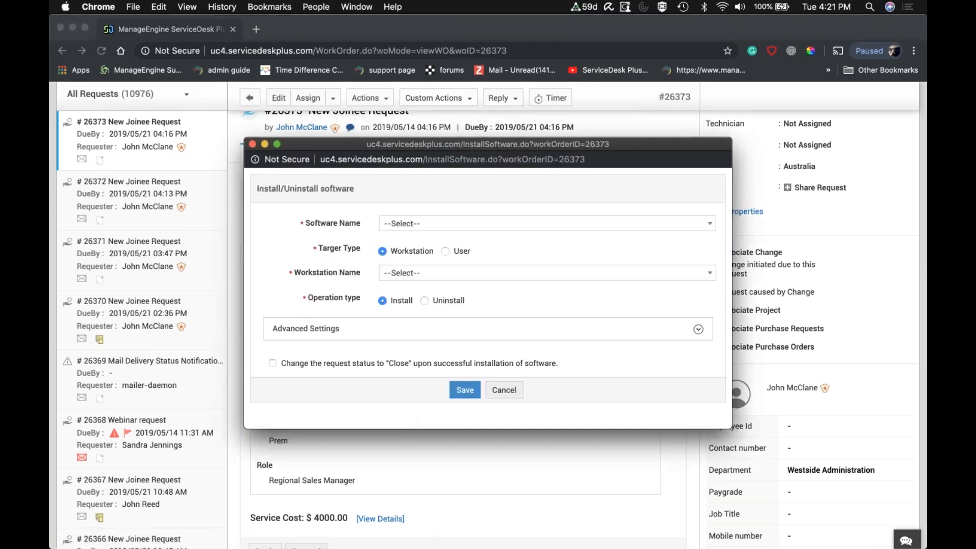
{"action": "left_click", "coordinate": [442, 225]}
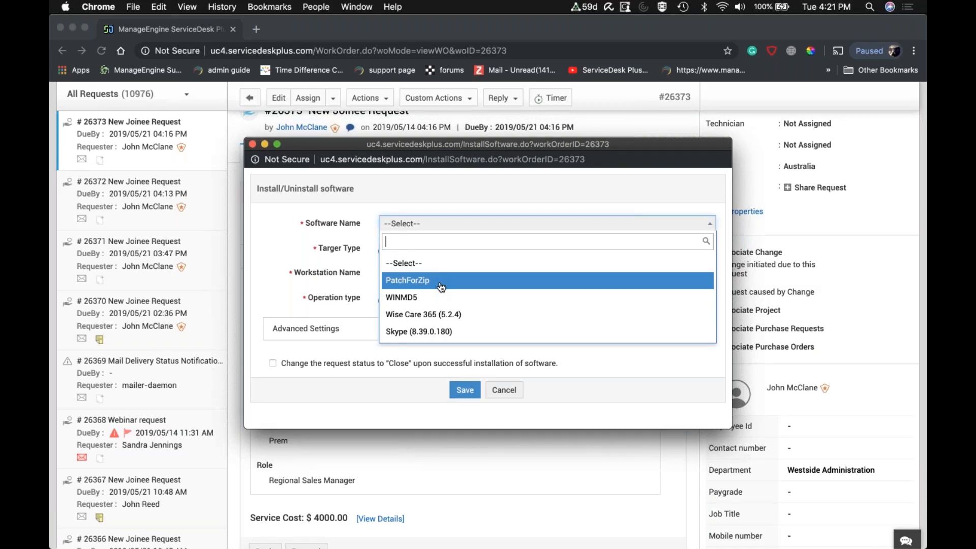
{"action": "left_click", "coordinate": [426, 331]}
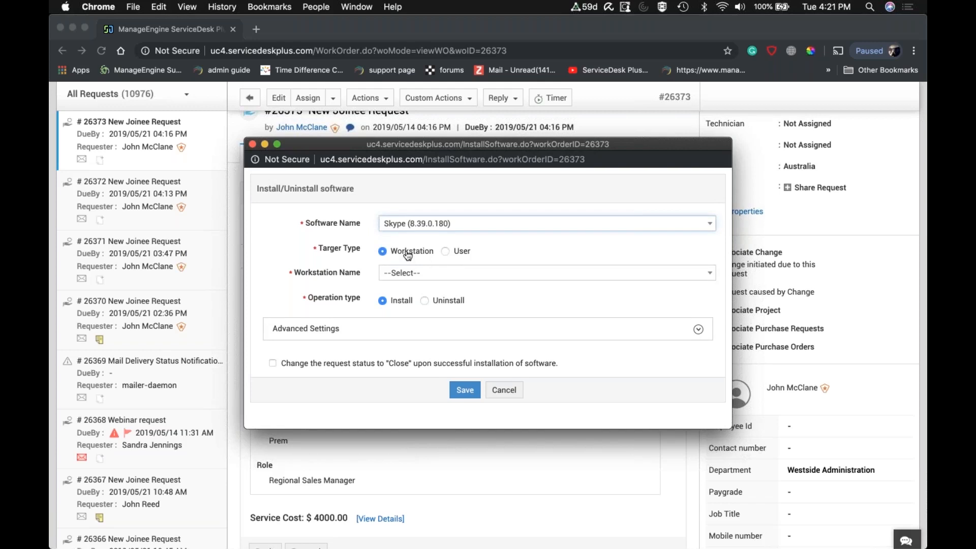
Choose workstation dc-k16s-64-1.desktopcentralqa.com for the Skype installation, save and close the form, and show the request's tasks.
{"action": "left_click", "coordinate": [417, 274]}
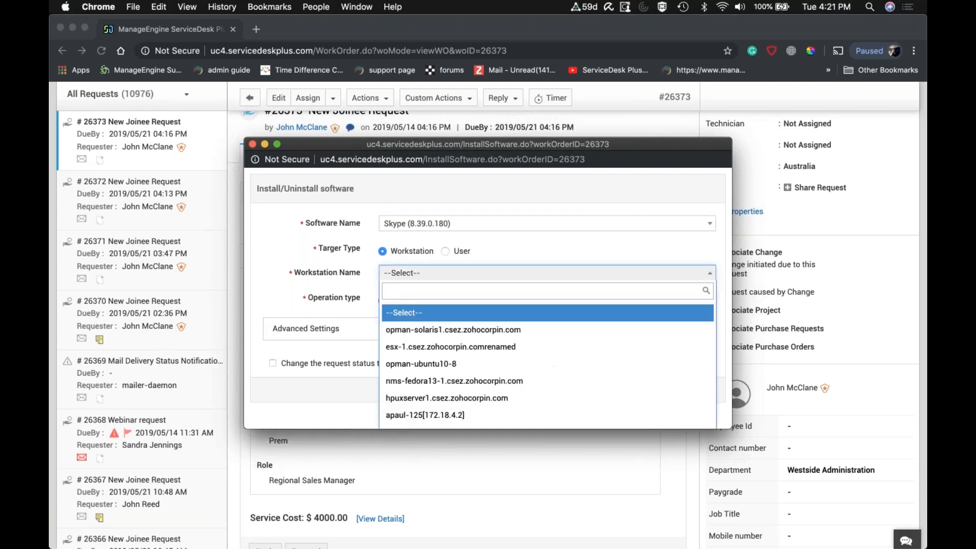
{"action": "type", "text": "dc"}
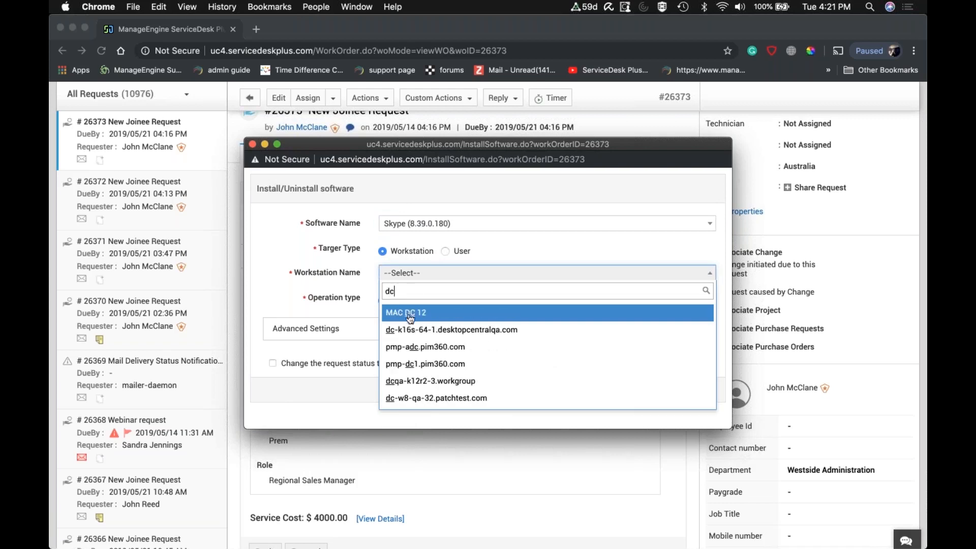
{"action": "left_click", "coordinate": [407, 331]}
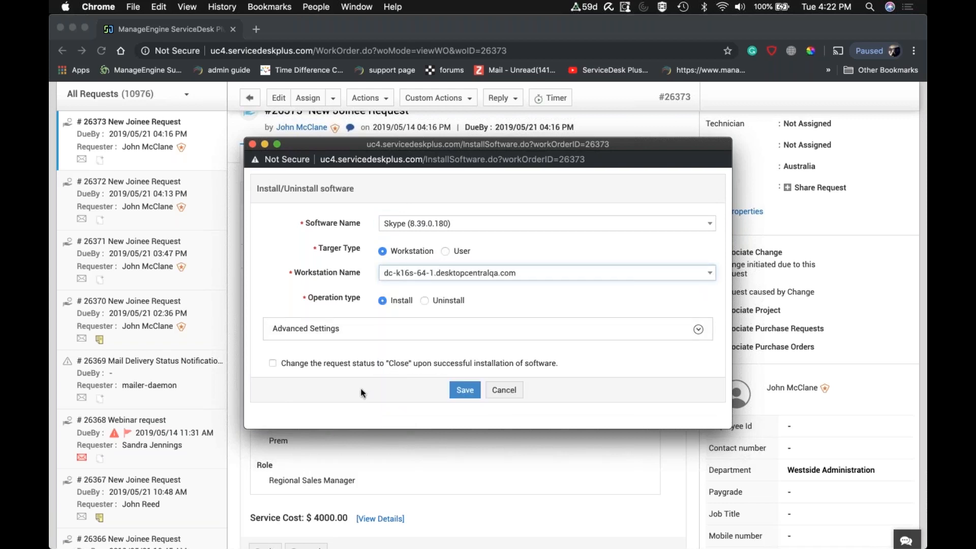
{"action": "left_click", "coordinate": [463, 392]}
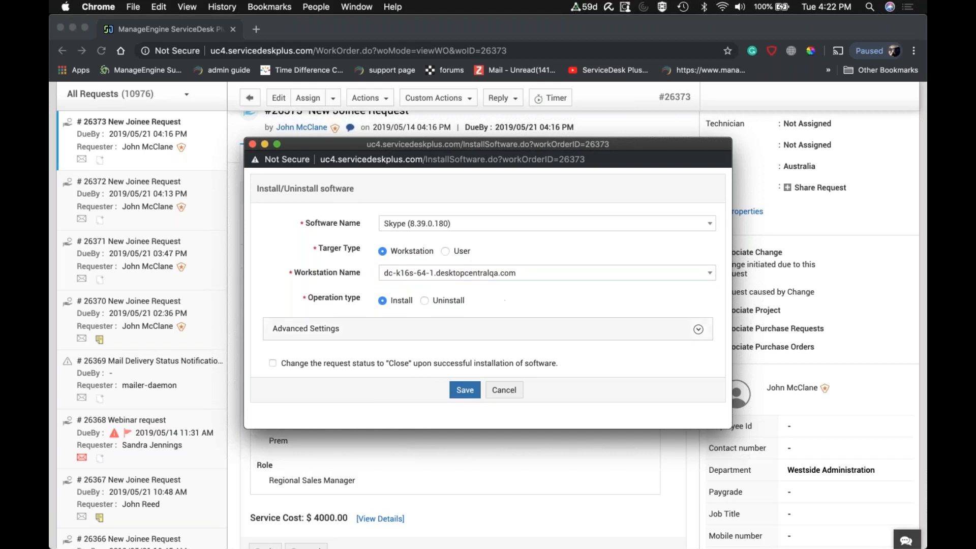
{"action": "left_click", "coordinate": [253, 145]}
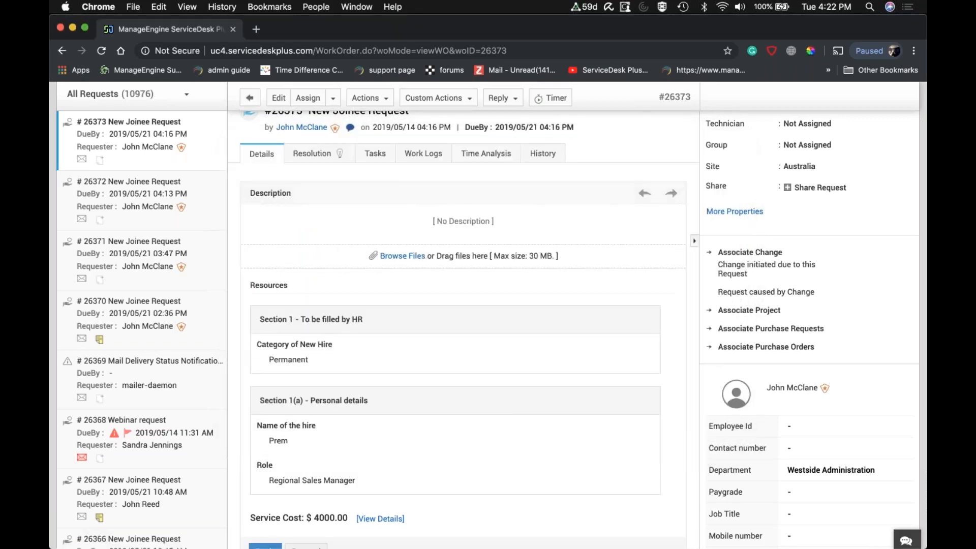
{"action": "left_click", "coordinate": [375, 155]}
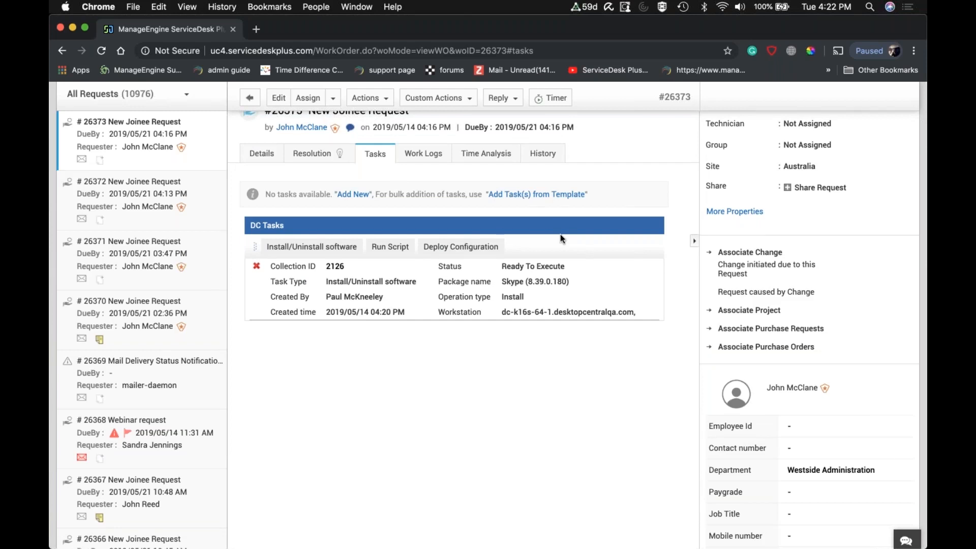
Open the Admin settings in a new browser tab, look over the available integrations, and open the API page of General Settings.
{"action": "scroll", "coordinate": [561, 234], "scroll_direction": "up", "scroll_amount": 3}
{"action": "right_click", "coordinate": [654, 95]}
{"action": "left_click", "coordinate": [677, 104]}
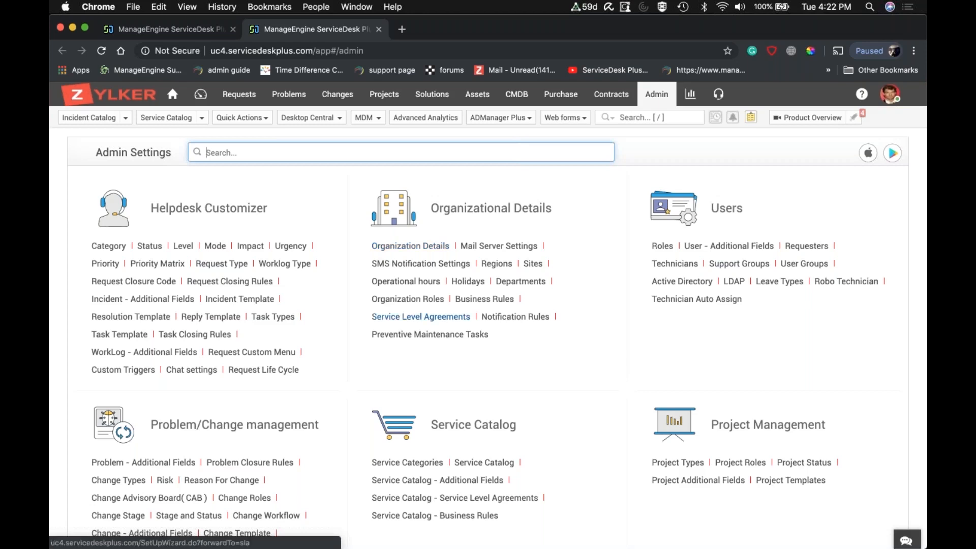
{"action": "scroll", "coordinate": [488, 305], "scroll_direction": "down", "scroll_amount": 3}
{"action": "scroll", "coordinate": [488, 305], "scroll_direction": "down", "scroll_amount": 7}
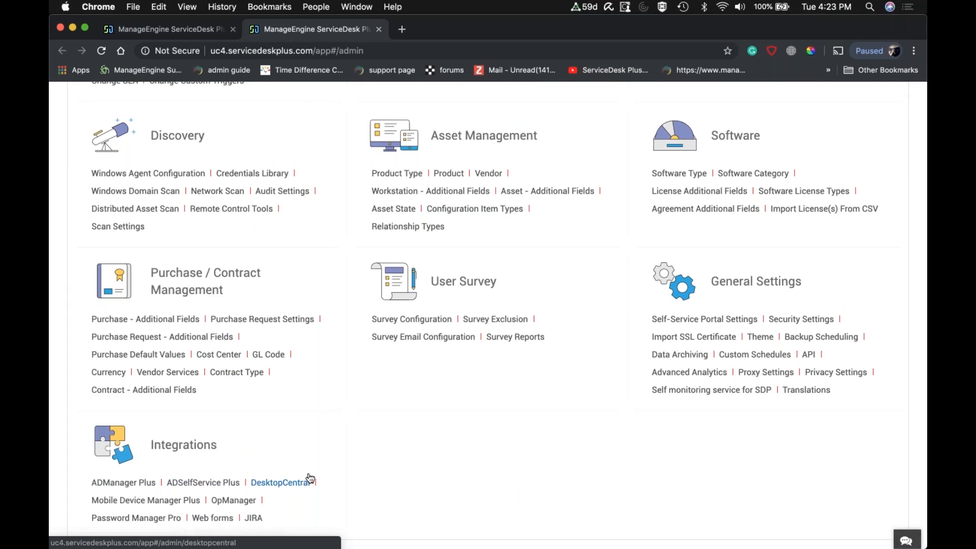
{"action": "left_click", "coordinate": [808, 355]}
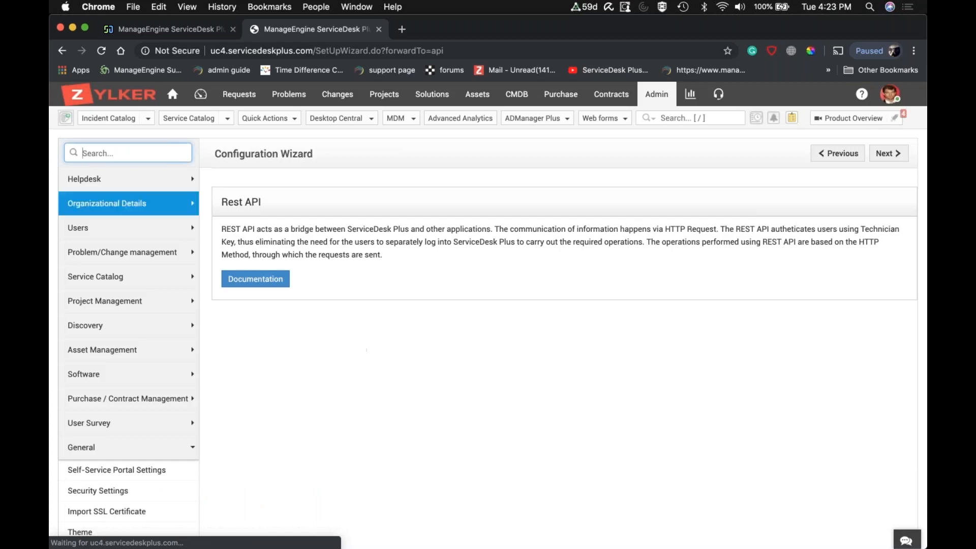
Search the admin settings for "trigger" and open the Custom Triggers configuration of the Helpdesk Customizer.
{"action": "type", "text": "trigger"}
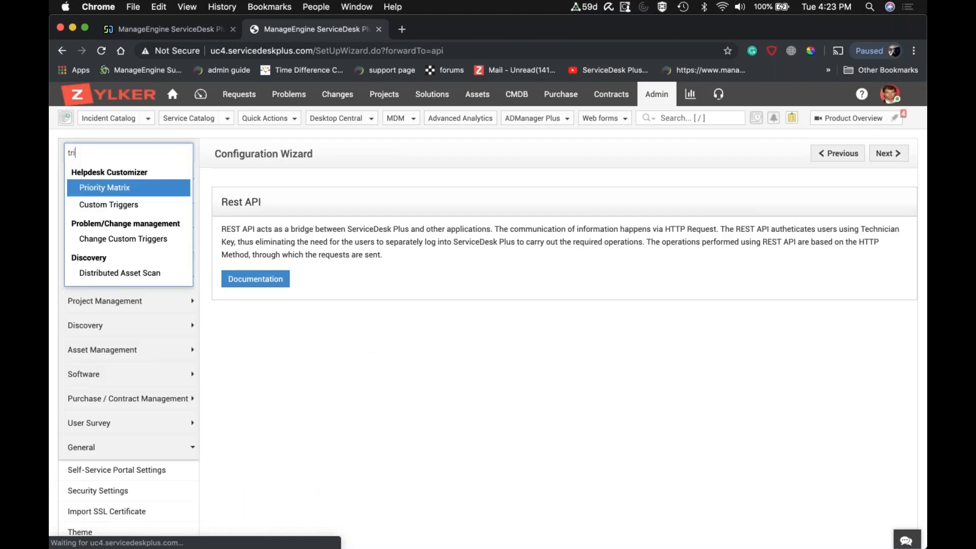
{"action": "left_click", "coordinate": [133, 185]}
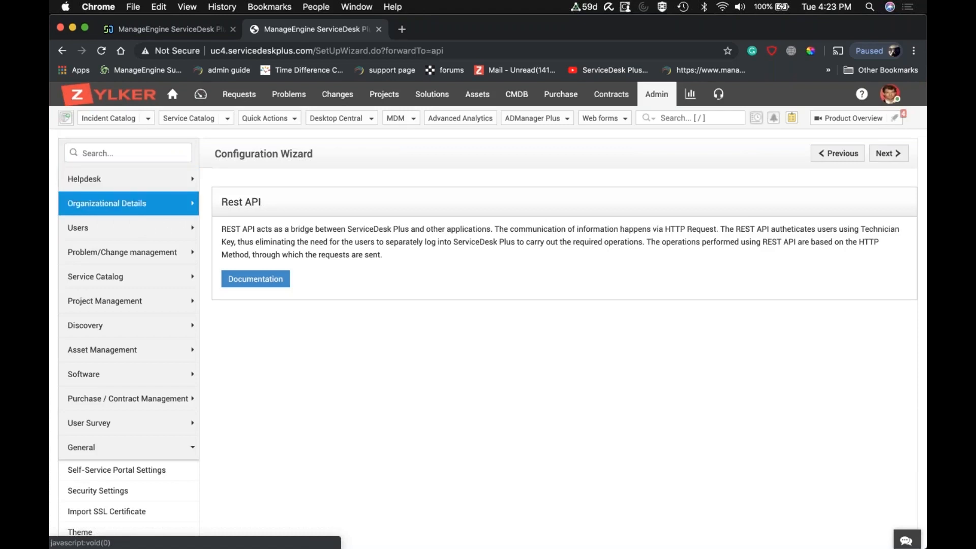